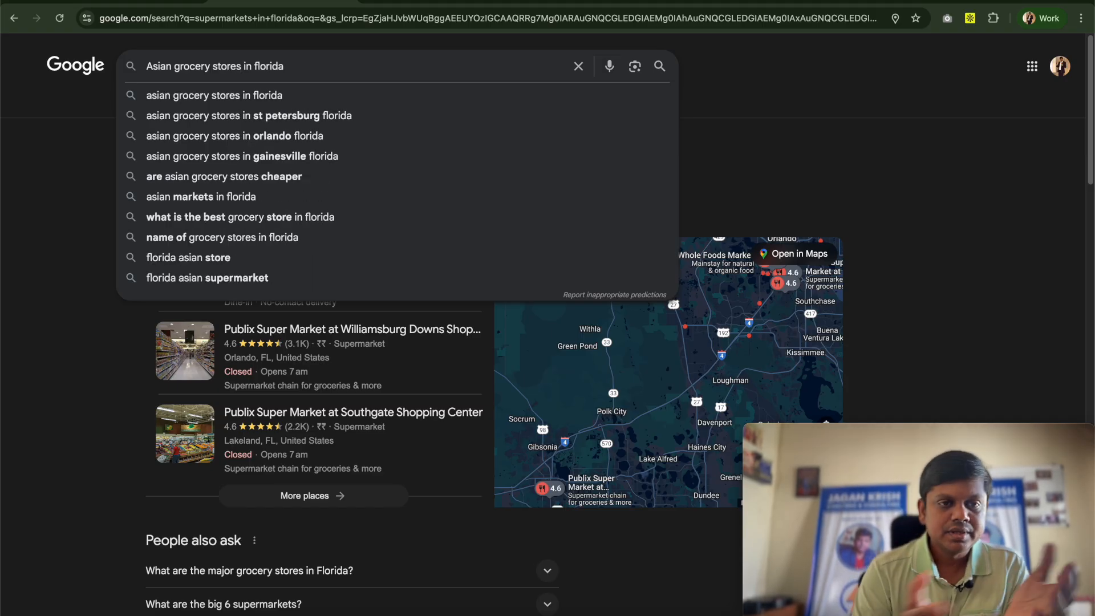
# - Search Google for "Asian grocery stores in florida" and open the full list of places with the map centred on Florida
pyautogui.press('Return')
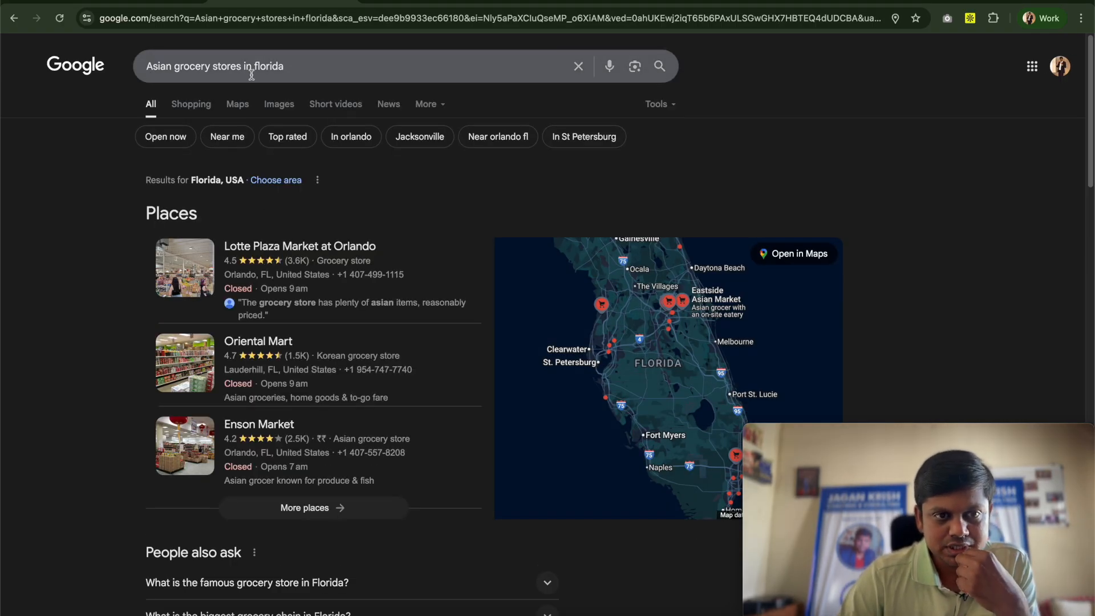
pyautogui.click(310, 507)
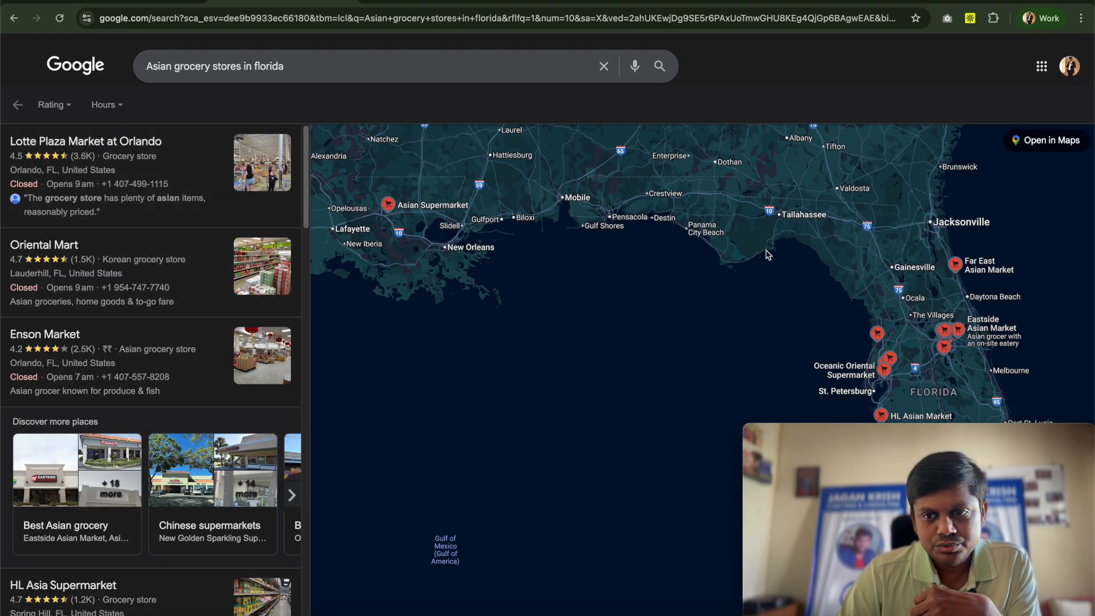
pyautogui.scroll(5, 922, 316)
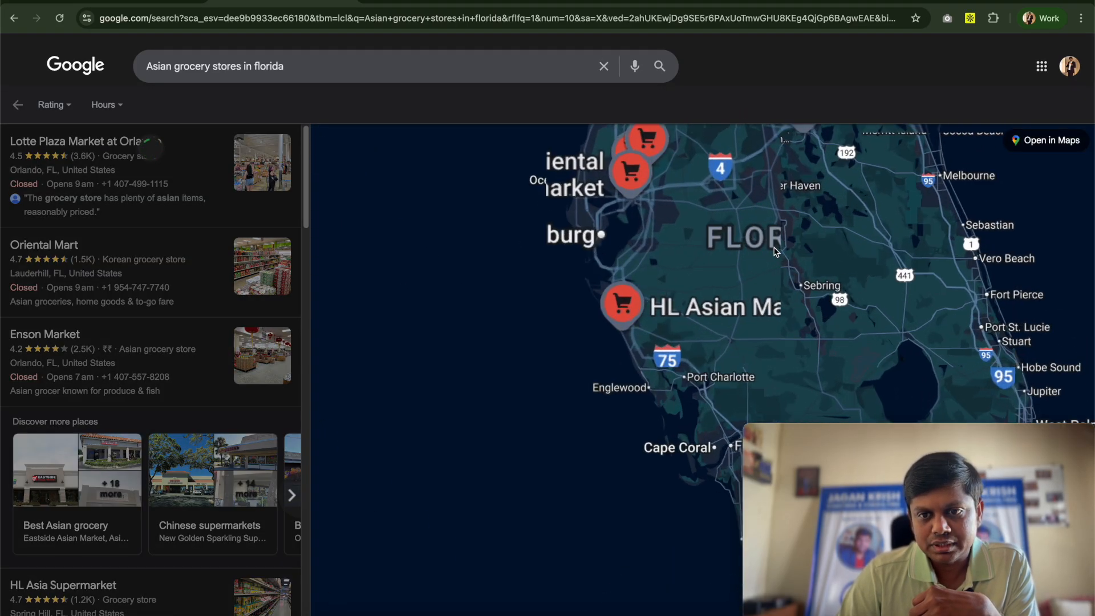
pyautogui.scroll(-5, 673, 284)
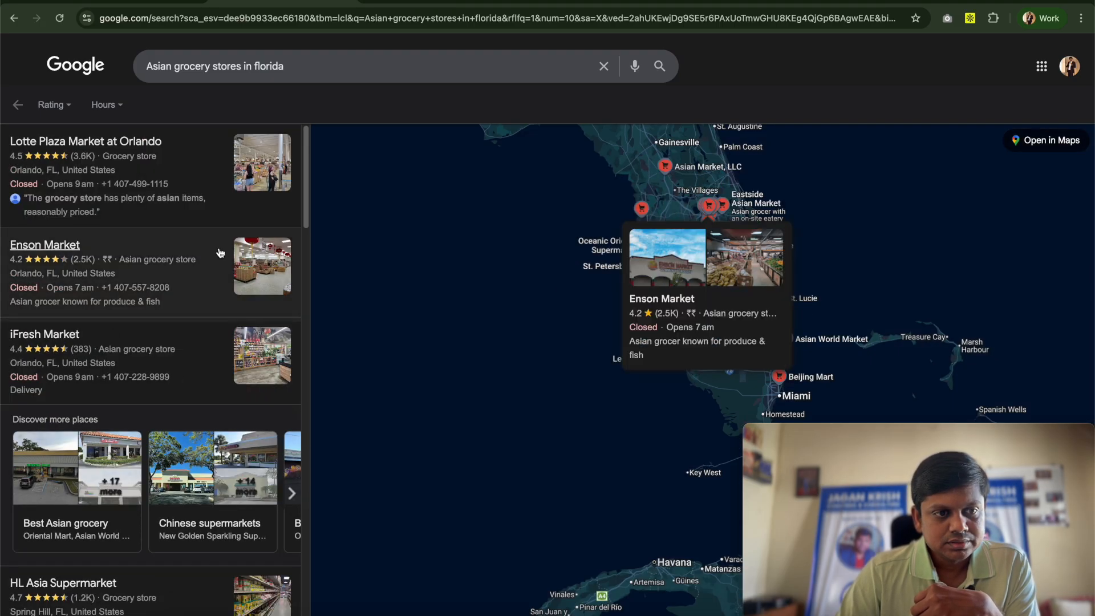
# - Find Oriental Mart in Lauderhill in the places list and open its business listing
pyautogui.scroll(-4, 206, 308)
pyautogui.scroll(-3, 206, 308)
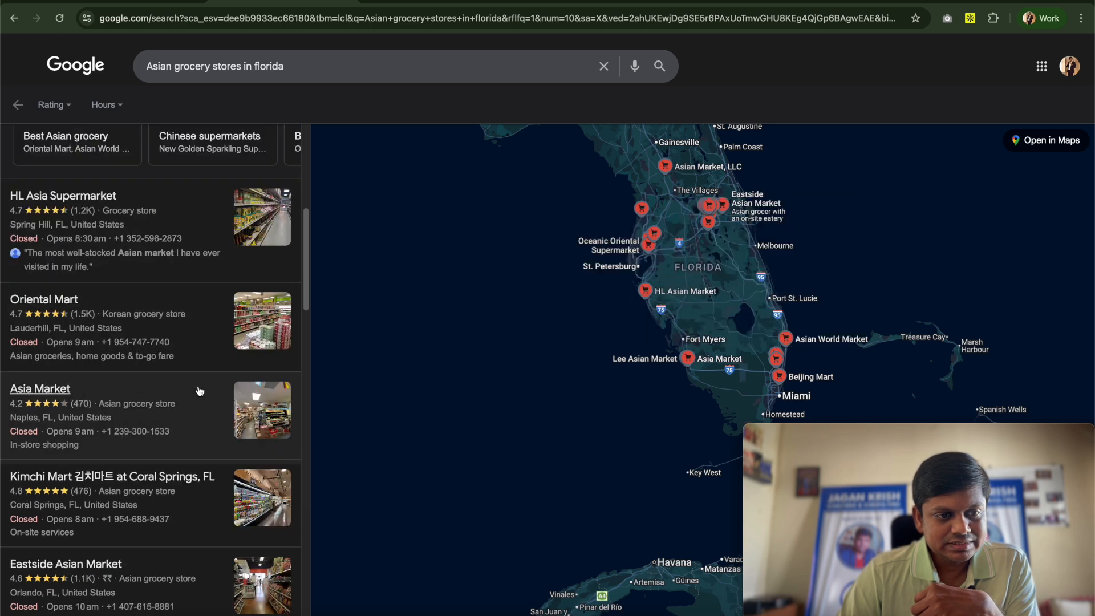
pyautogui.scroll(1, 191, 351)
pyautogui.click(191, 351)
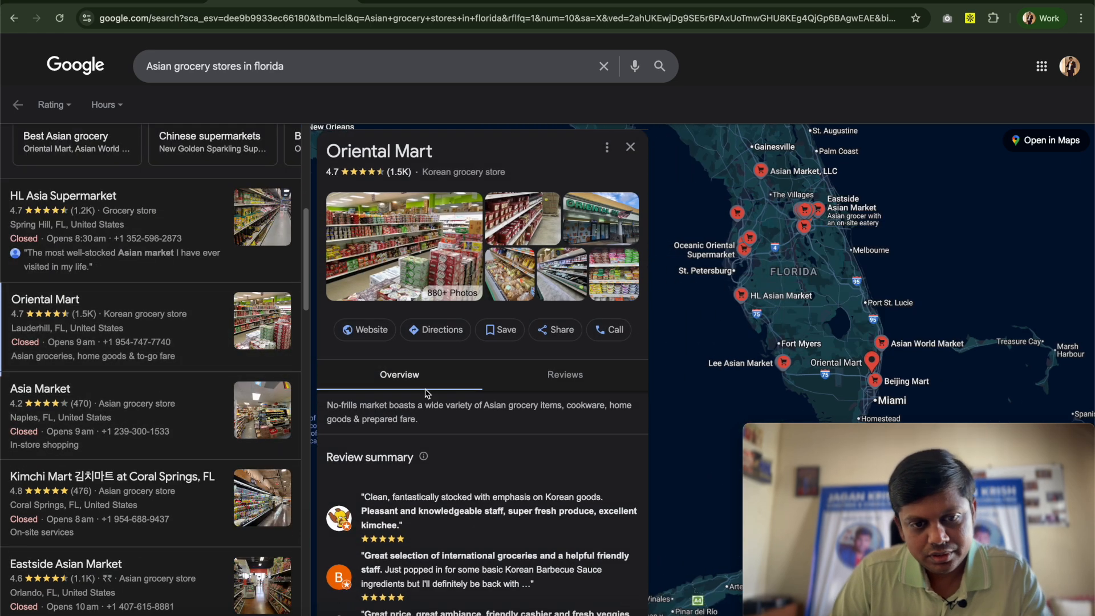
# - Examine Oriental Mart's listing for its reviews, contact details, opening hours, popular times and linked profiles
pyautogui.scroll(-3, 425, 394)
pyautogui.scroll(-3, 425, 394)
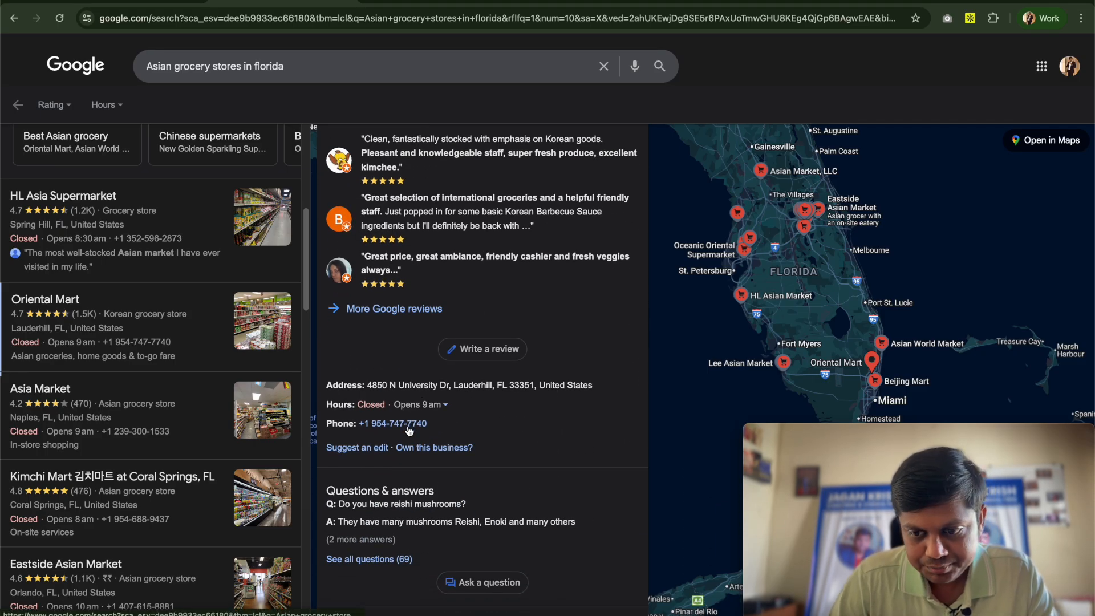
pyautogui.scroll(-1, 409, 427)
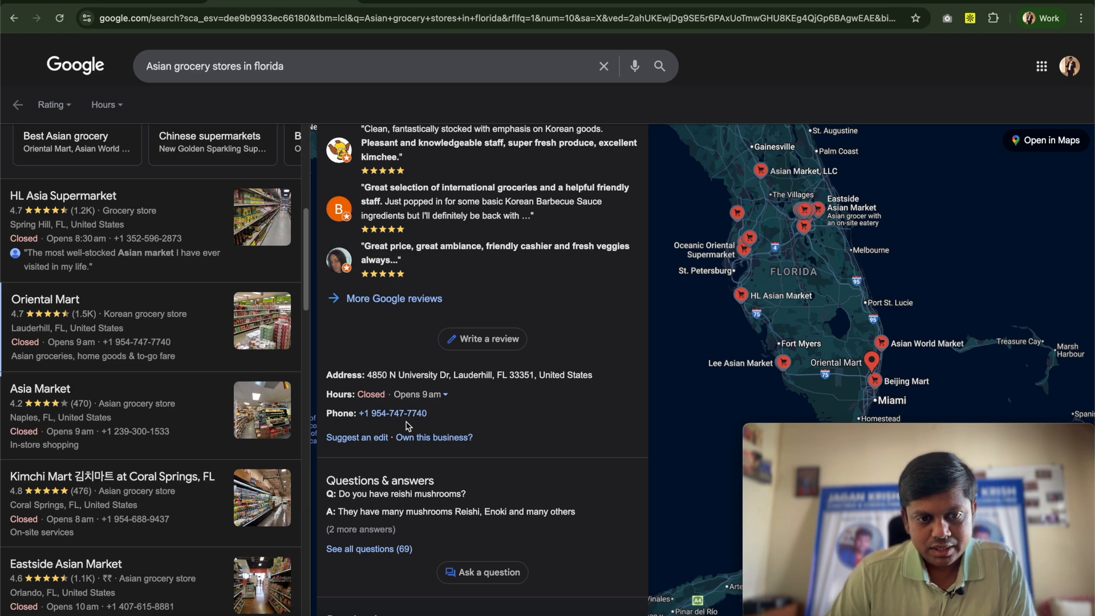
pyautogui.scroll(5, 407, 427)
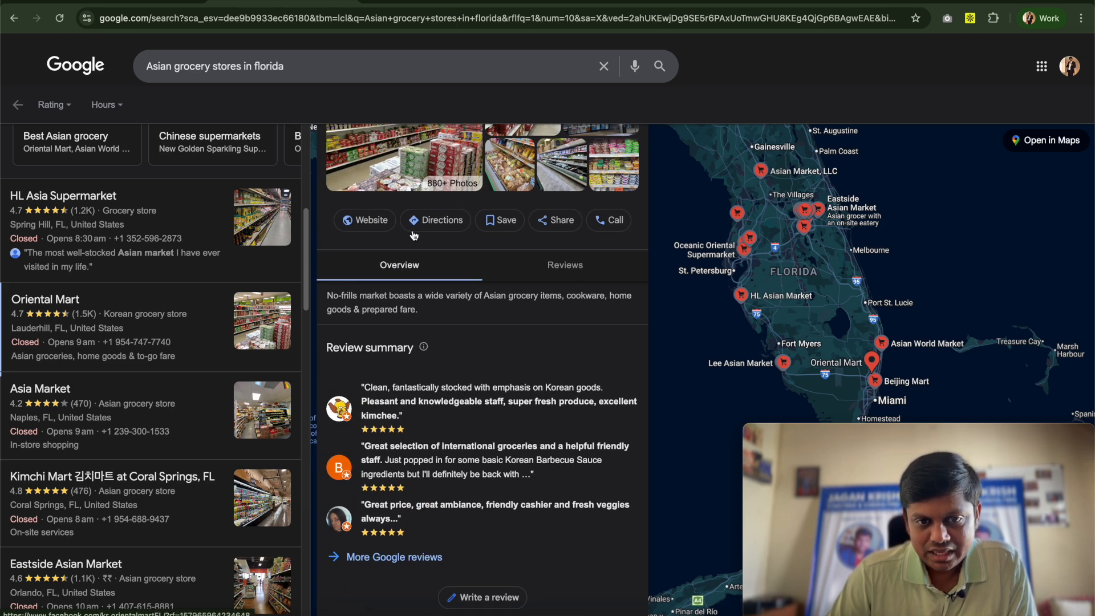
pyautogui.scroll(-3, 522, 351)
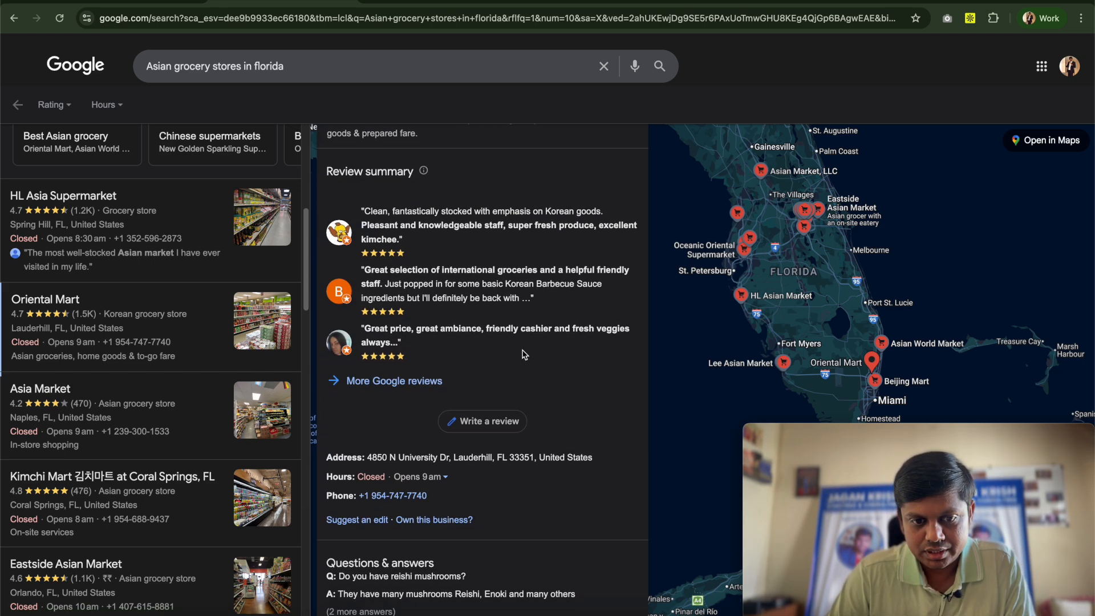
pyautogui.scroll(-2, 524, 354)
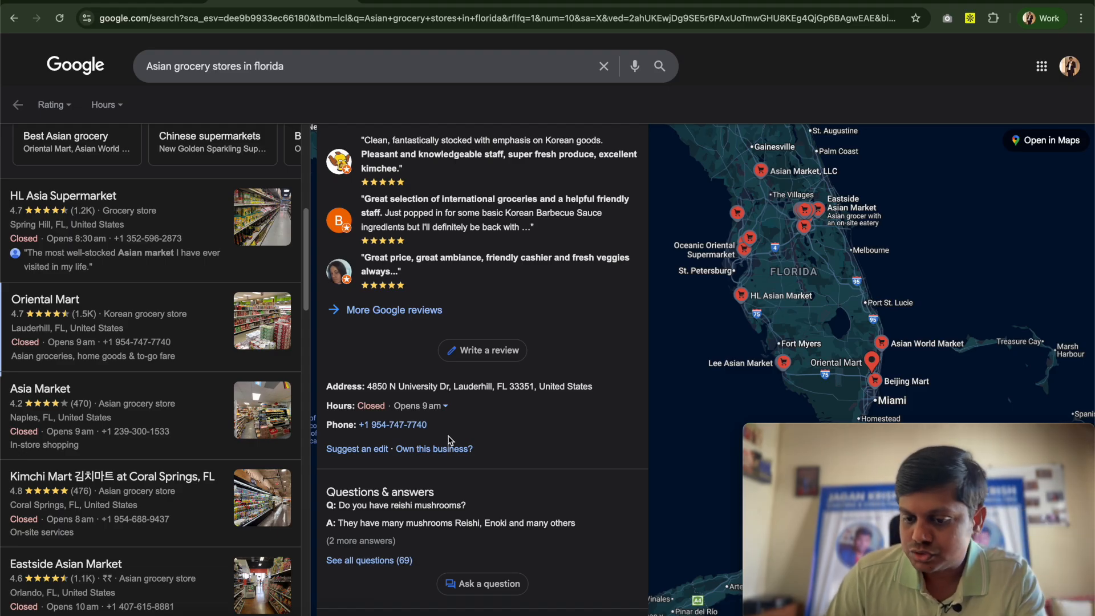
pyautogui.scroll(5, 450, 439)
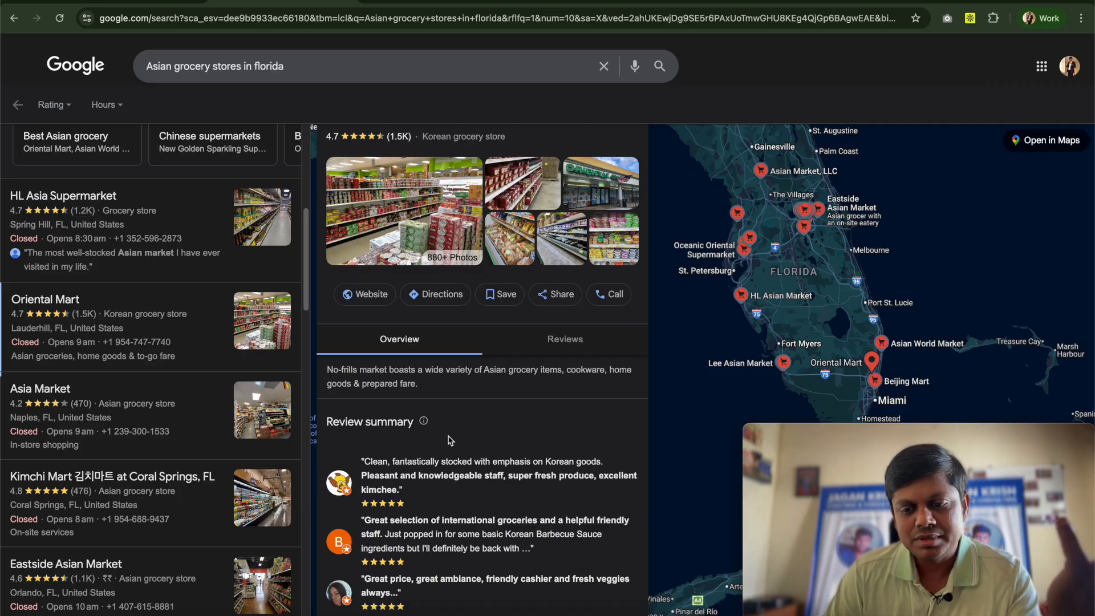
pyautogui.scroll(-15, 450, 440)
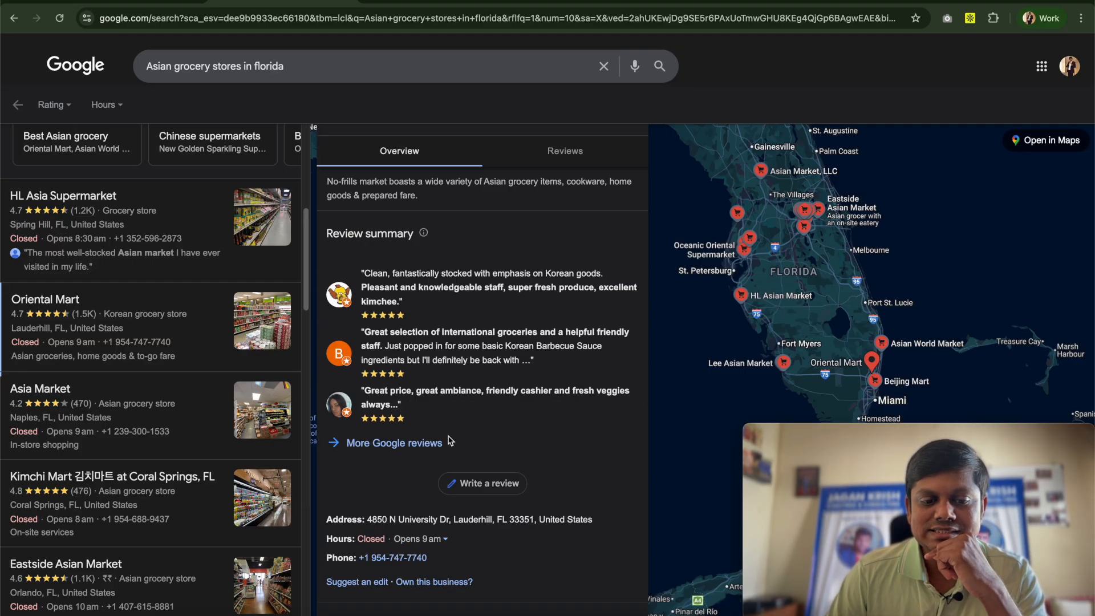
pyautogui.scroll(6, 450, 440)
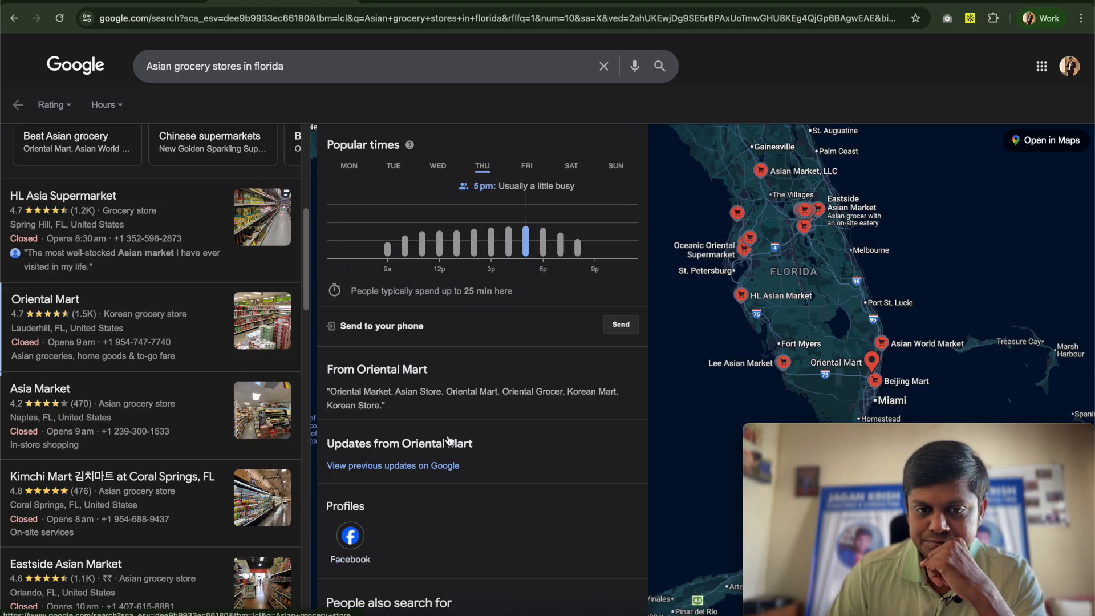
pyautogui.scroll(1, 450, 440)
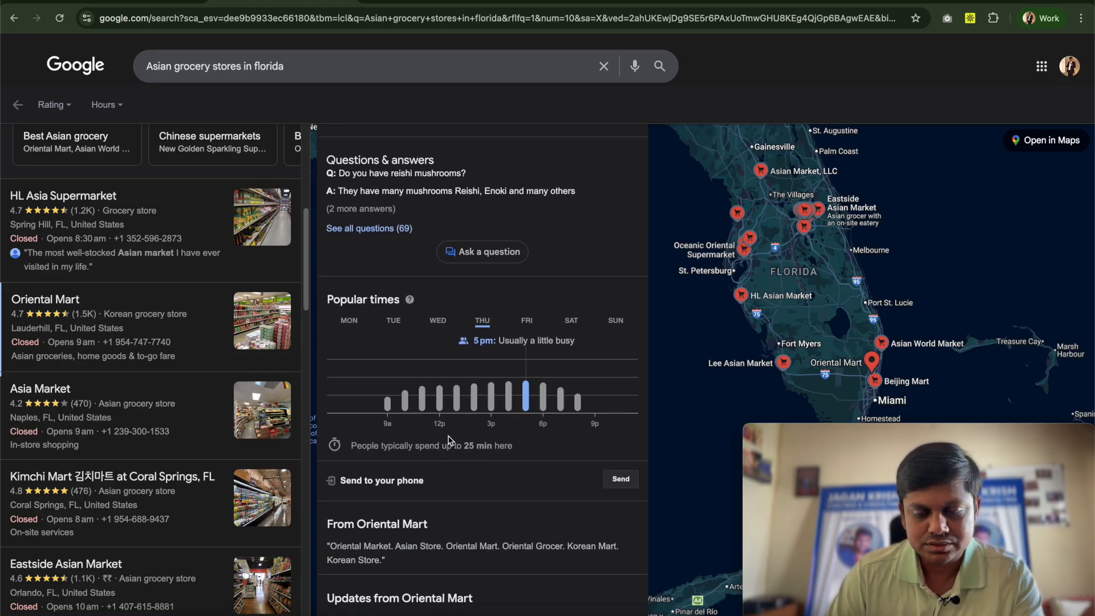
pyautogui.scroll(6, 450, 440)
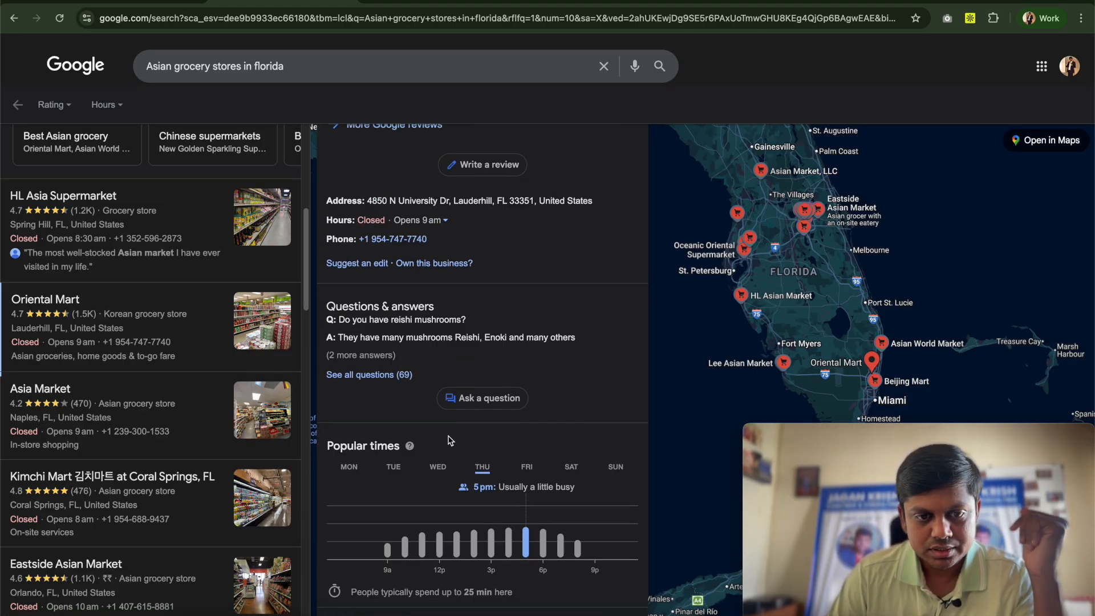
pyautogui.scroll(1, 450, 440)
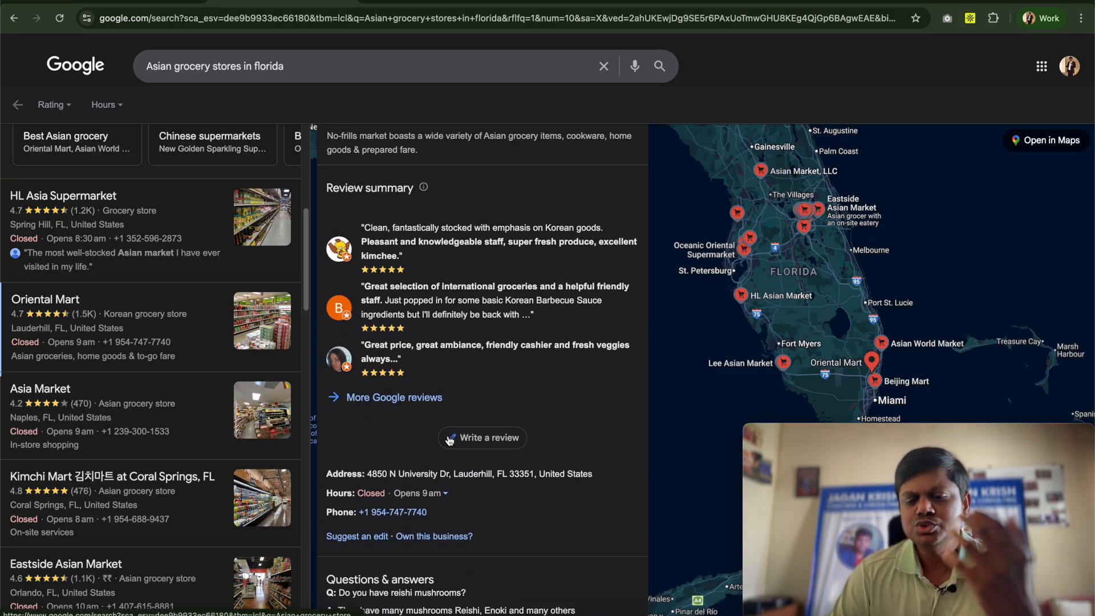
pyautogui.scroll(5, 450, 439)
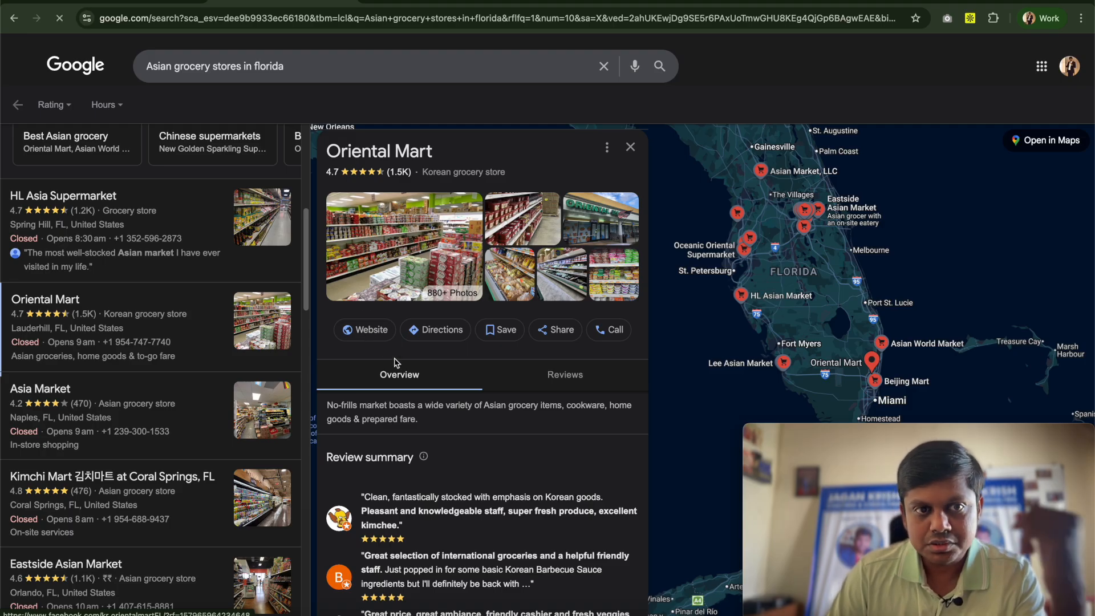
# - Open Oriental Mart's website link, dismiss the Facebook login prompt and bring up the page's Intro details
pyautogui.click(368, 330)
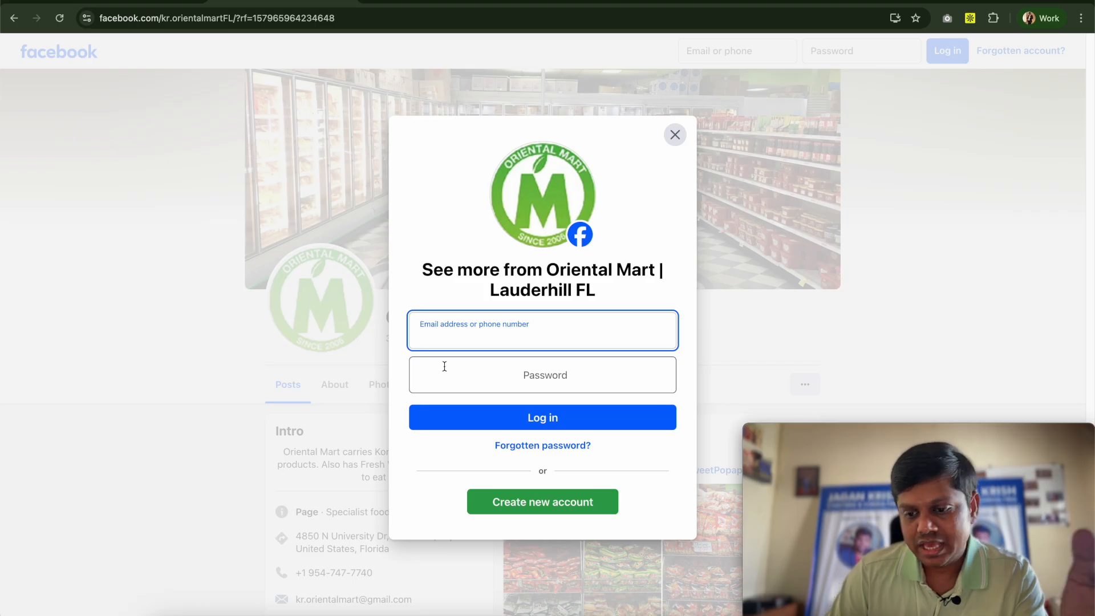
pyautogui.click(674, 136)
pyautogui.scroll(-3, 423, 288)
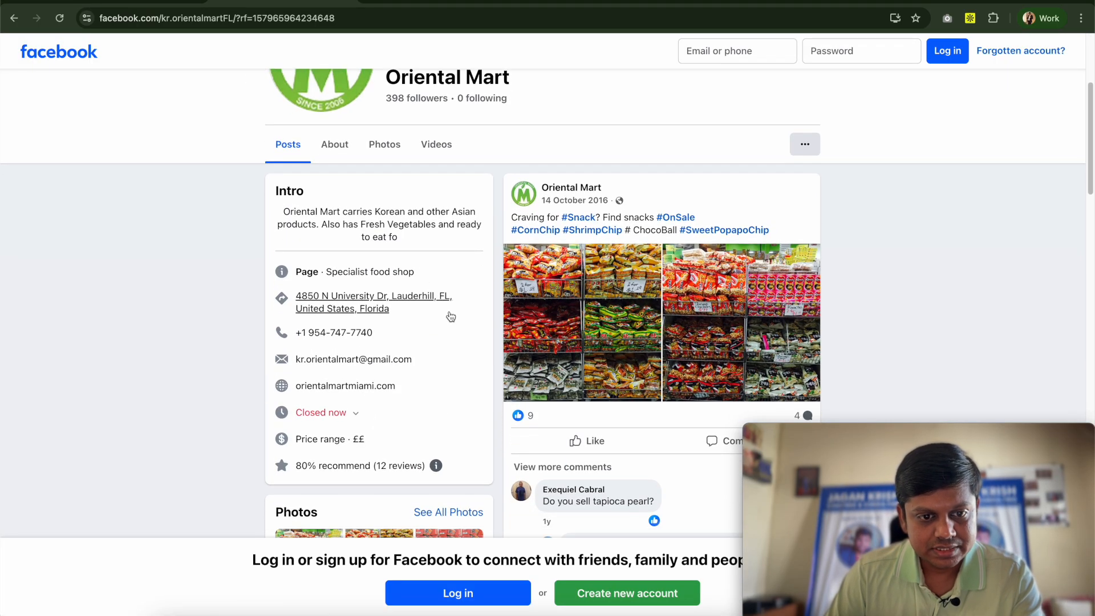
# - Check the phone number, e-mail address and website orientalmartmiami.com given in the Facebook page's Intro
pyautogui.moveTo(302, 333); pyautogui.dragTo(385, 348)
pyautogui.moveTo(297, 358); pyautogui.dragTo(399, 374)
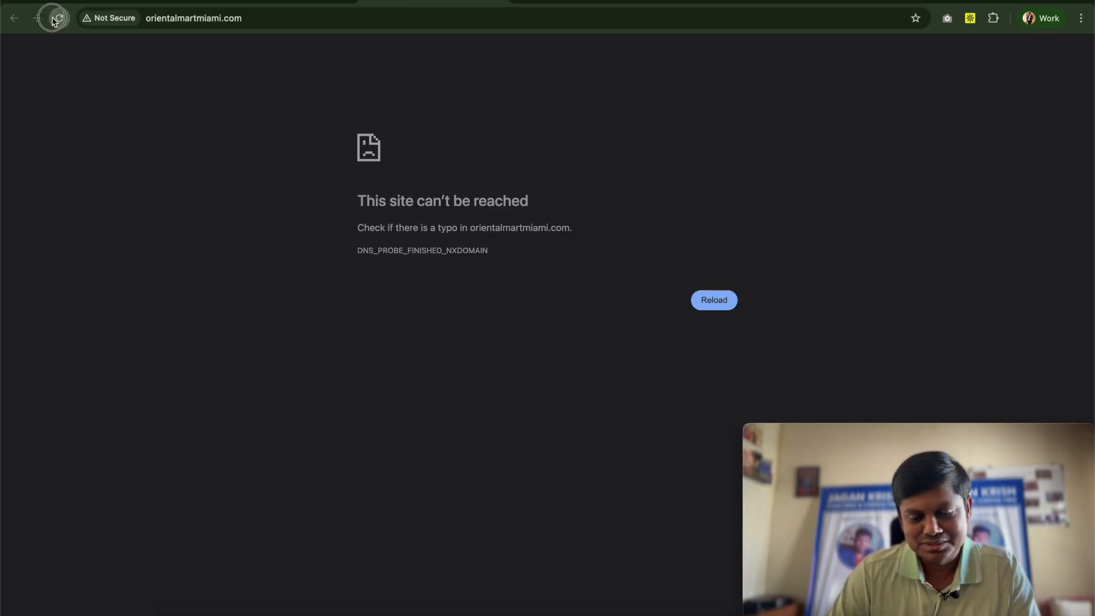
pyautogui.click(497, 2)
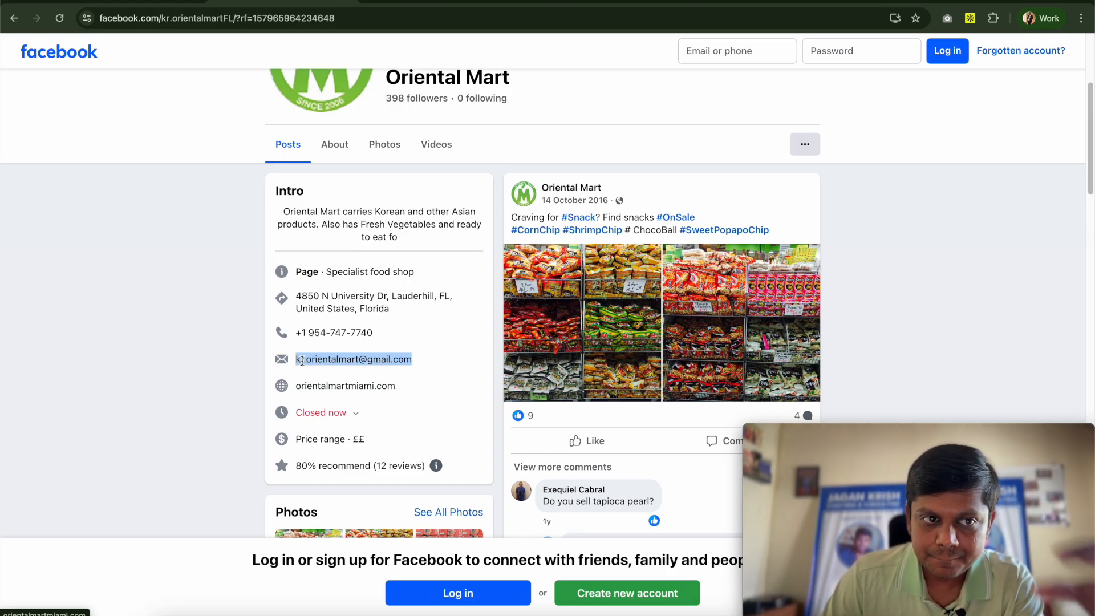
pyautogui.scroll(1, 302, 360)
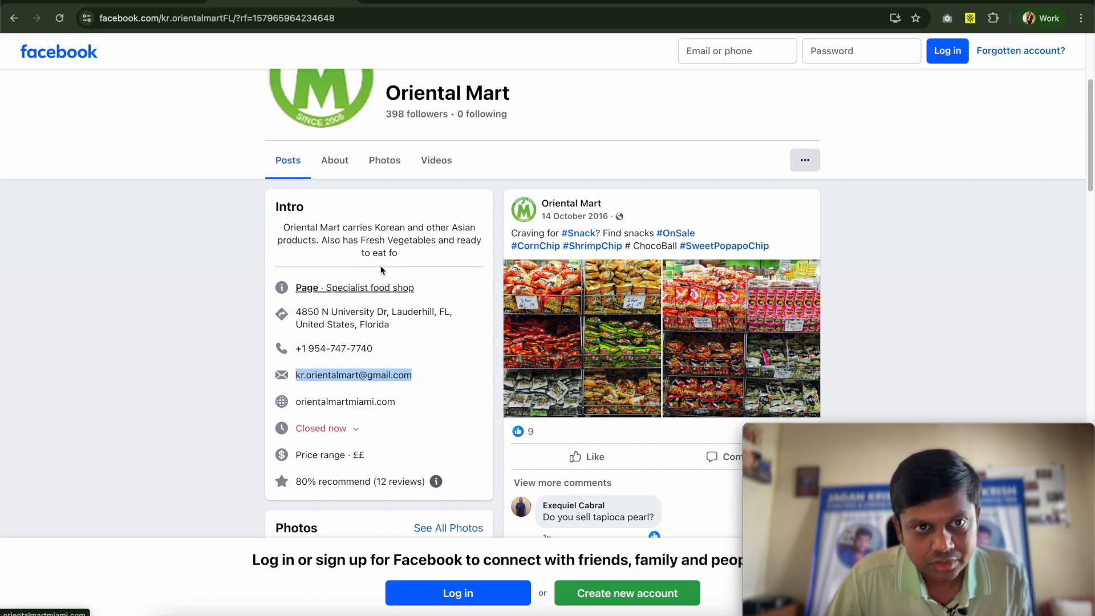
# - Return to the Google places results and look through the other Asian grocery stores in the list
pyautogui.click(14, 18)
pyautogui.scroll(5, 180, 282)
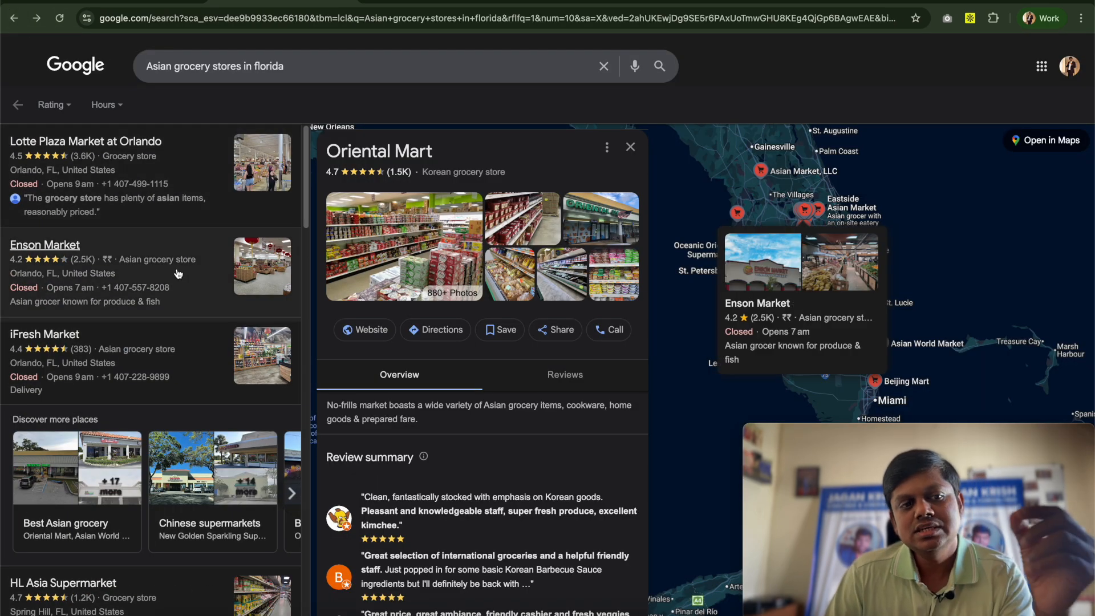
pyautogui.scroll(-1, 177, 272)
pyautogui.scroll(-9, 177, 272)
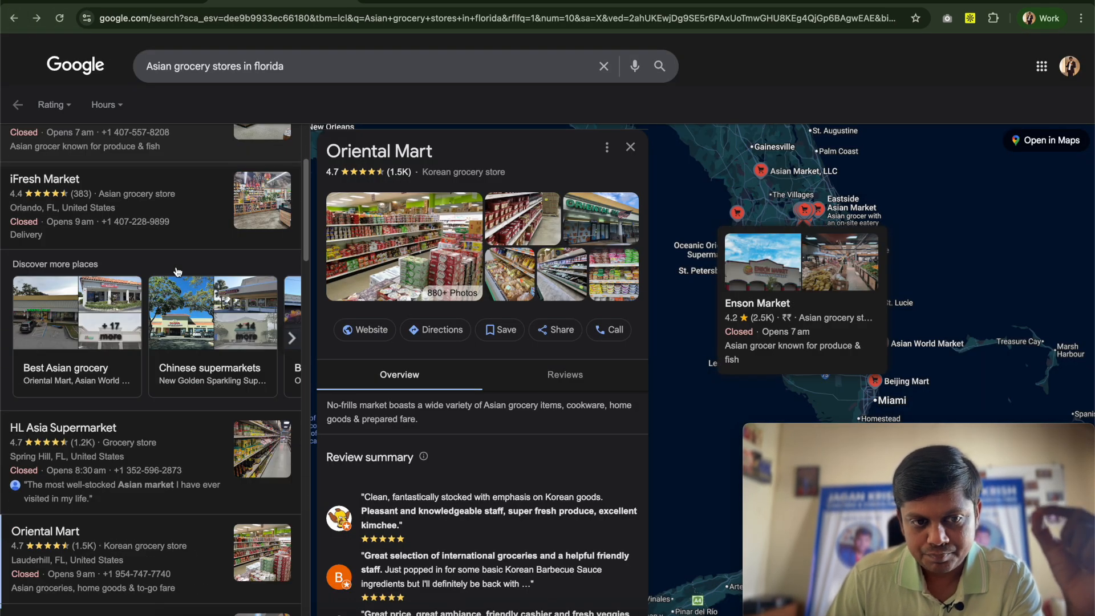
pyautogui.scroll(-1, 181, 302)
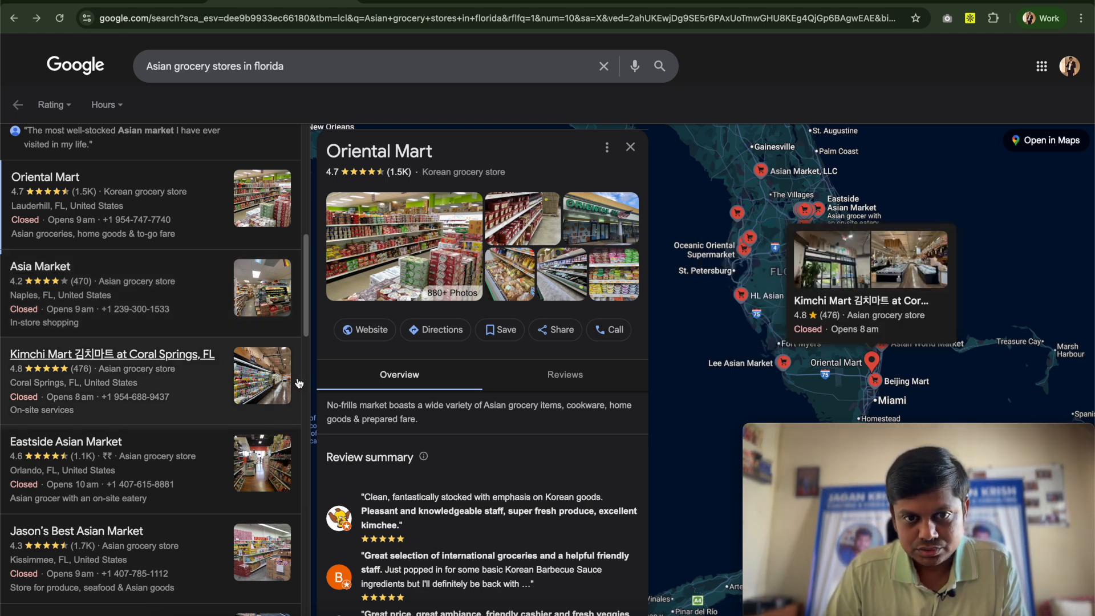
# - Open apify.com in a new browser tab
pyautogui.press('super+t')
pyautogui.write('api')
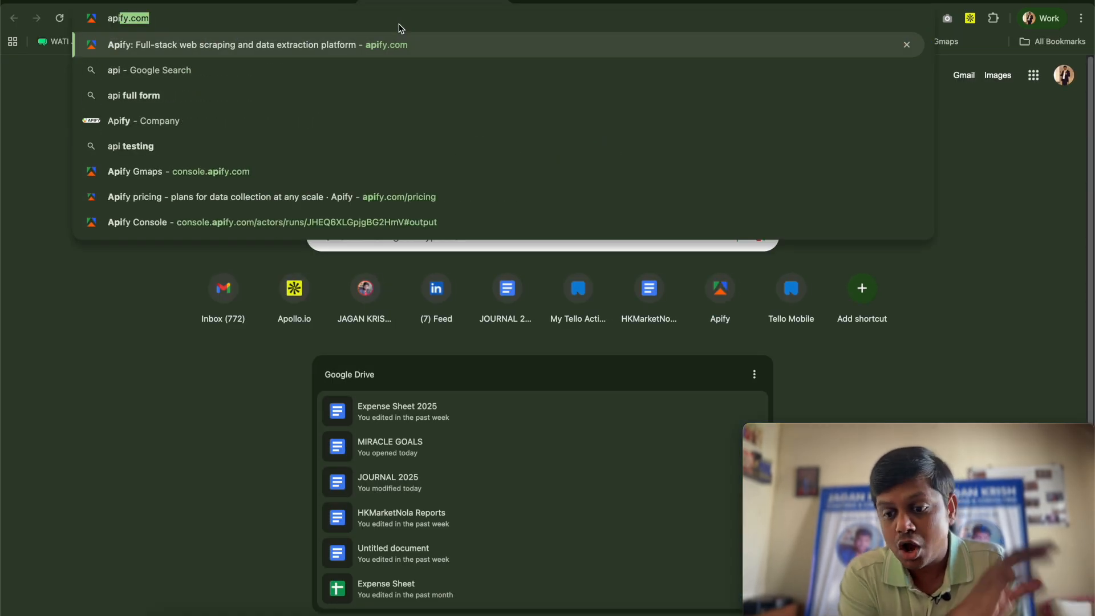
pyautogui.press('Return')
pyautogui.write('Scrape TikTok profil')
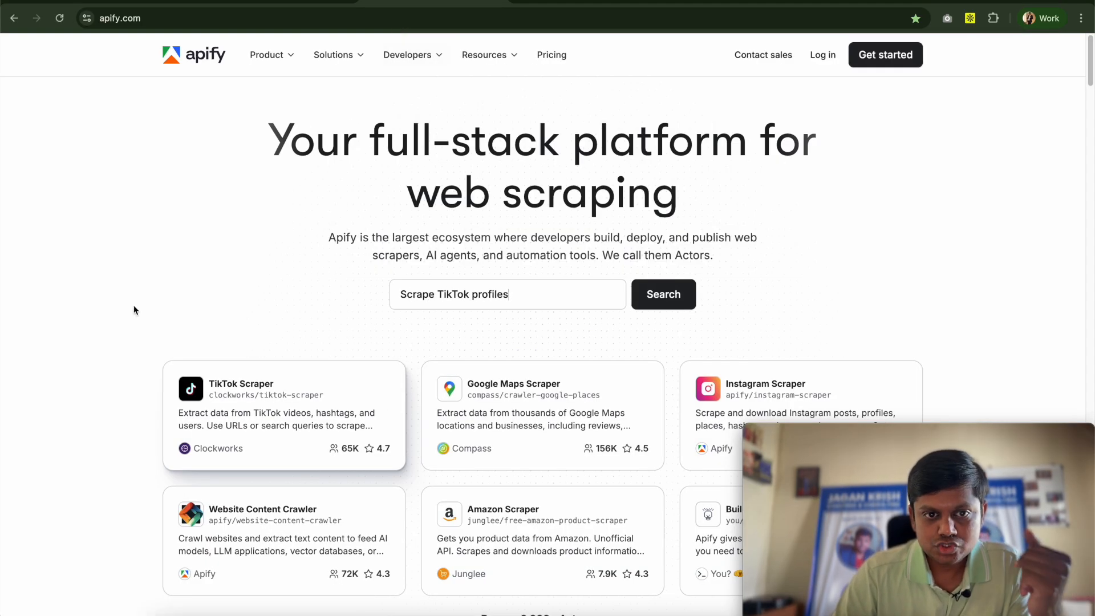
# - Open the Google Maps Scraper page from the featured Actors on the Apify homepage
pyautogui.scroll(-2, 145, 270)
pyautogui.scroll(-3, 147, 271)
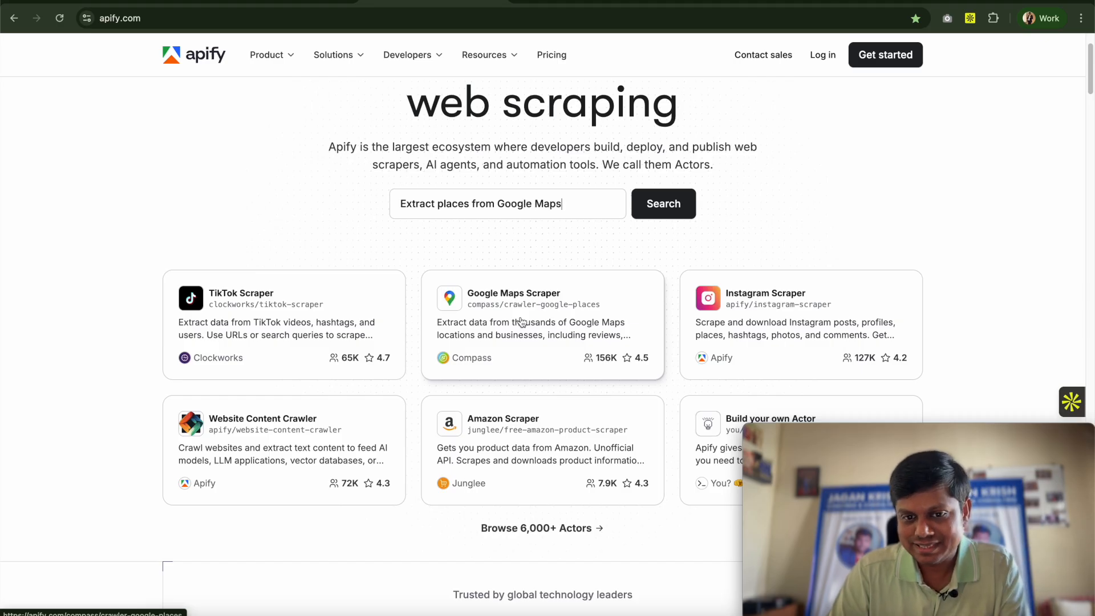
pyautogui.click(526, 321)
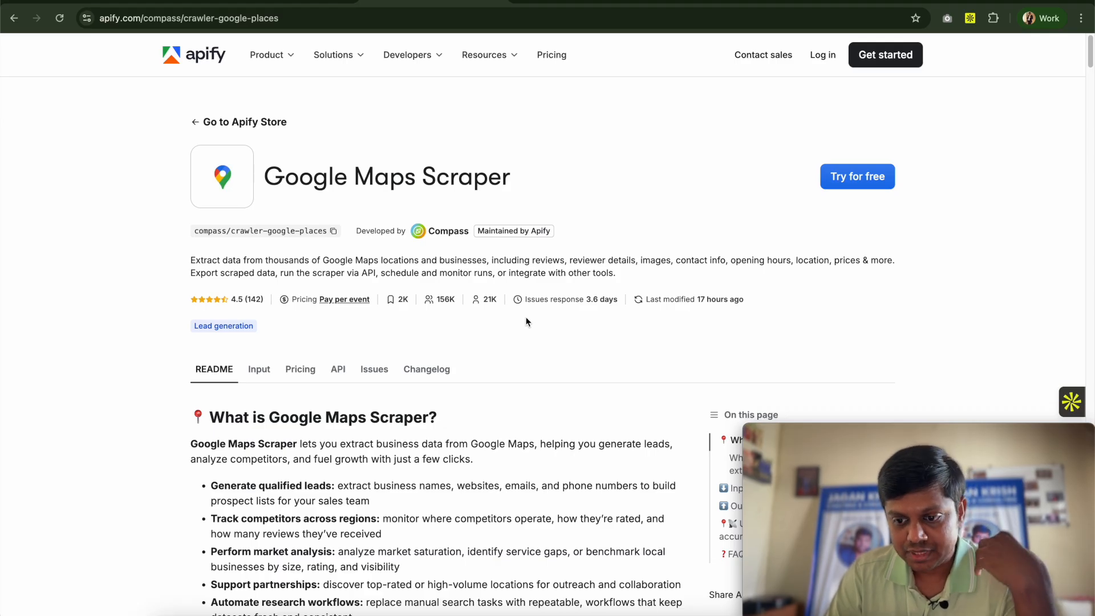
pyautogui.hotkey('ctrl', 'Right')
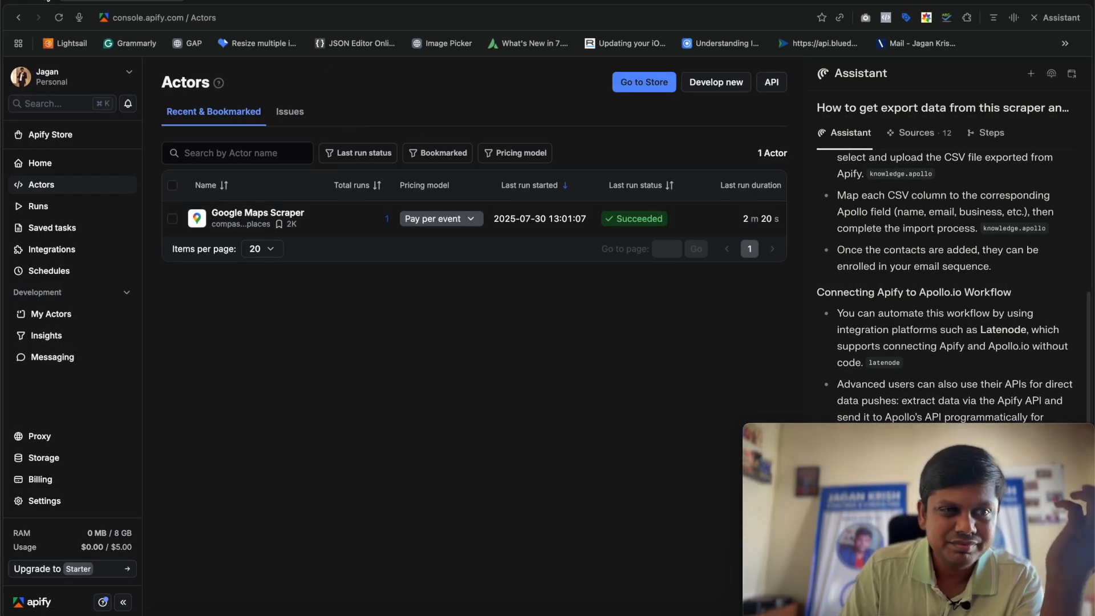
pyautogui.hotkey('ctrl', 'Left')
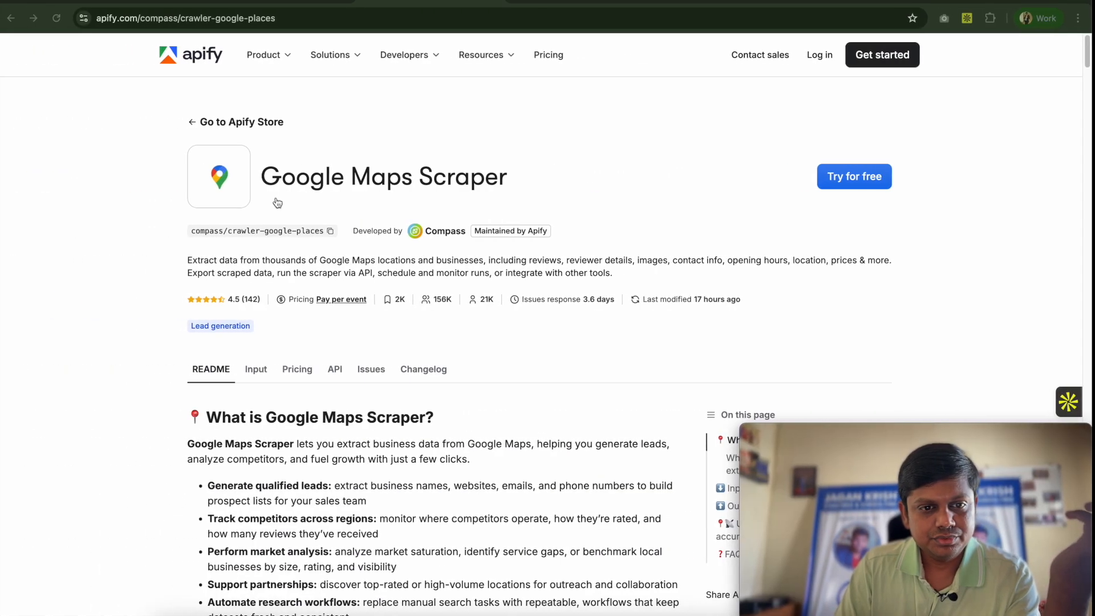
# - View Apify's pricing plans and proceed to the account login to reach the console's Actors page
pyautogui.click(188, 65)
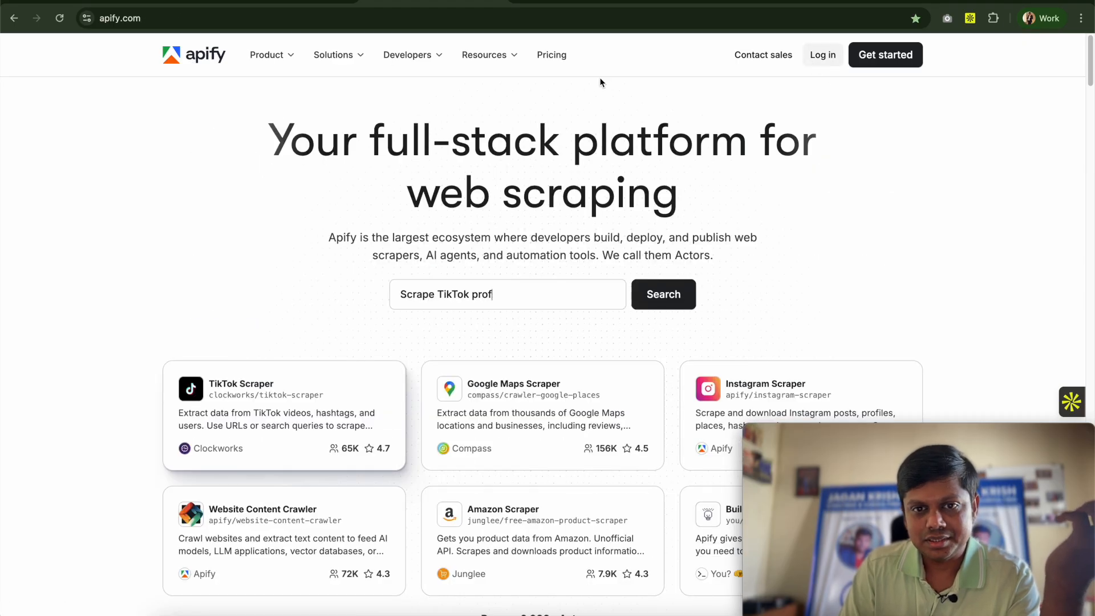
pyautogui.click(554, 59)
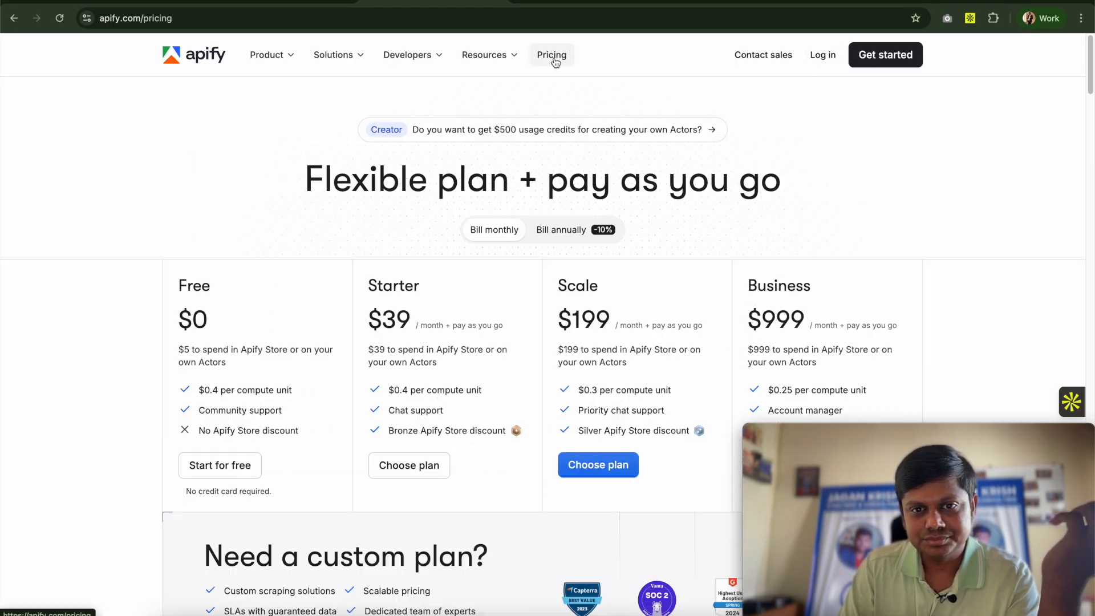
pyautogui.click(821, 56)
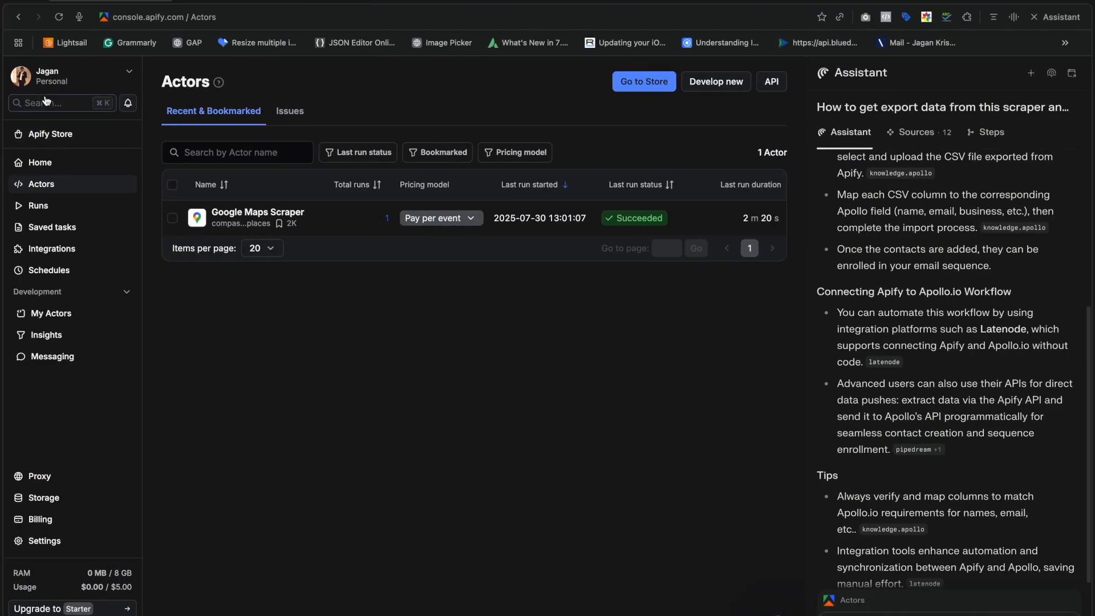
# - Switch to the personal account and view its home page in the Apify console
pyautogui.click(40, 80)
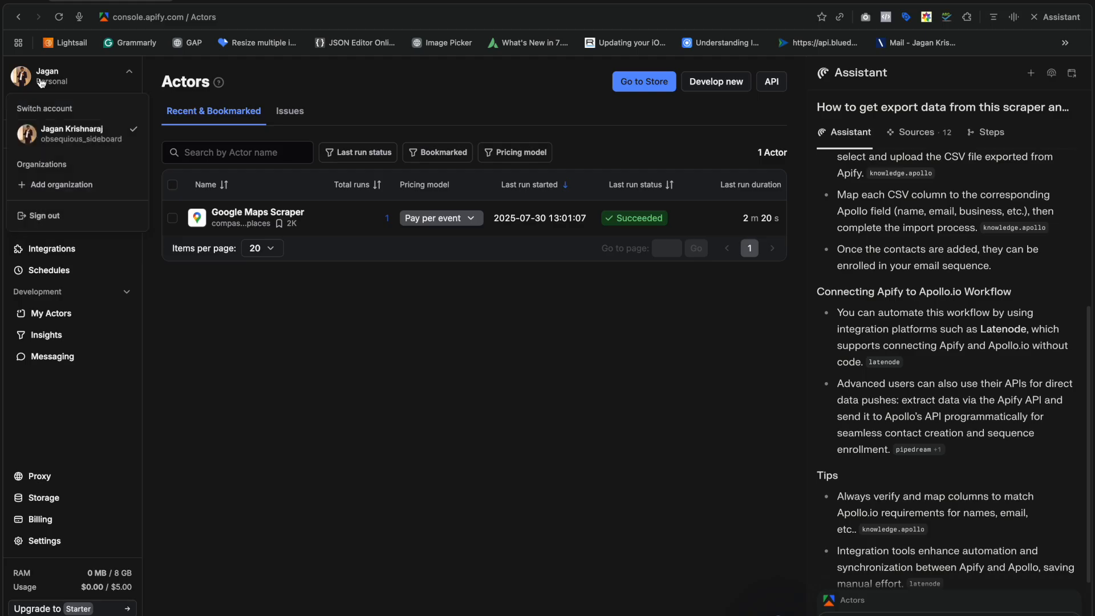
pyautogui.click(69, 134)
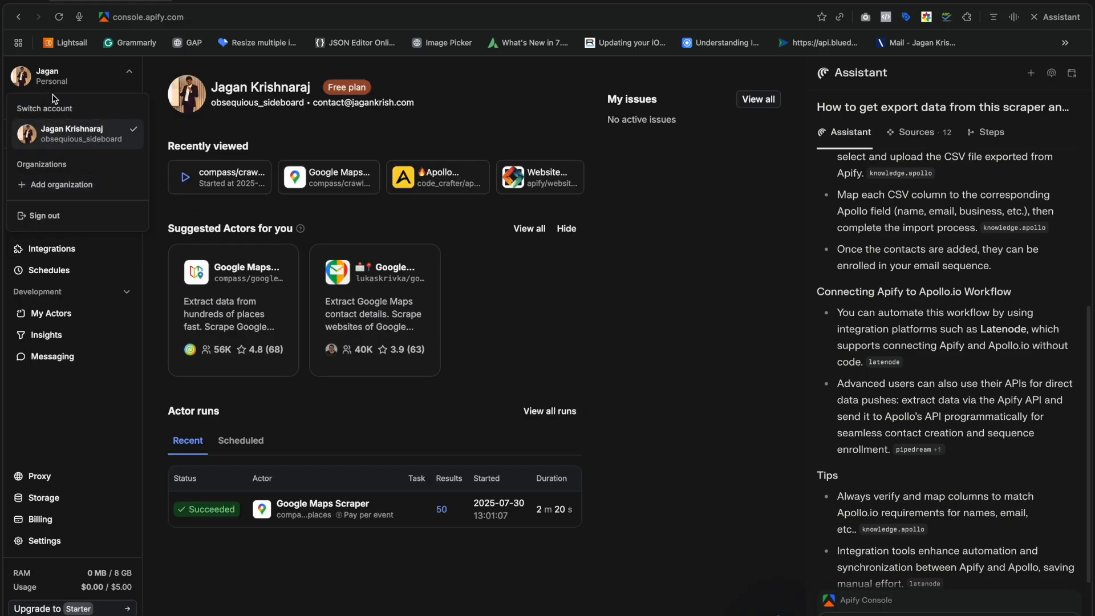
pyautogui.click(38, 80)
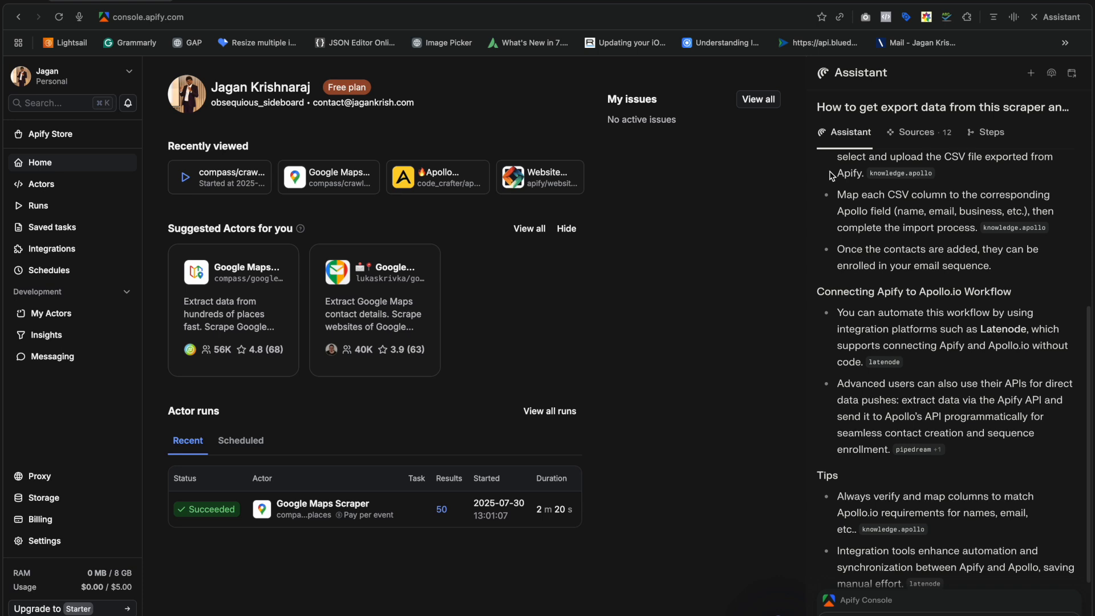
# - Open the Google Maps Scraper Actor from the Actors list and go to its search input fields
pyautogui.click(326, 190)
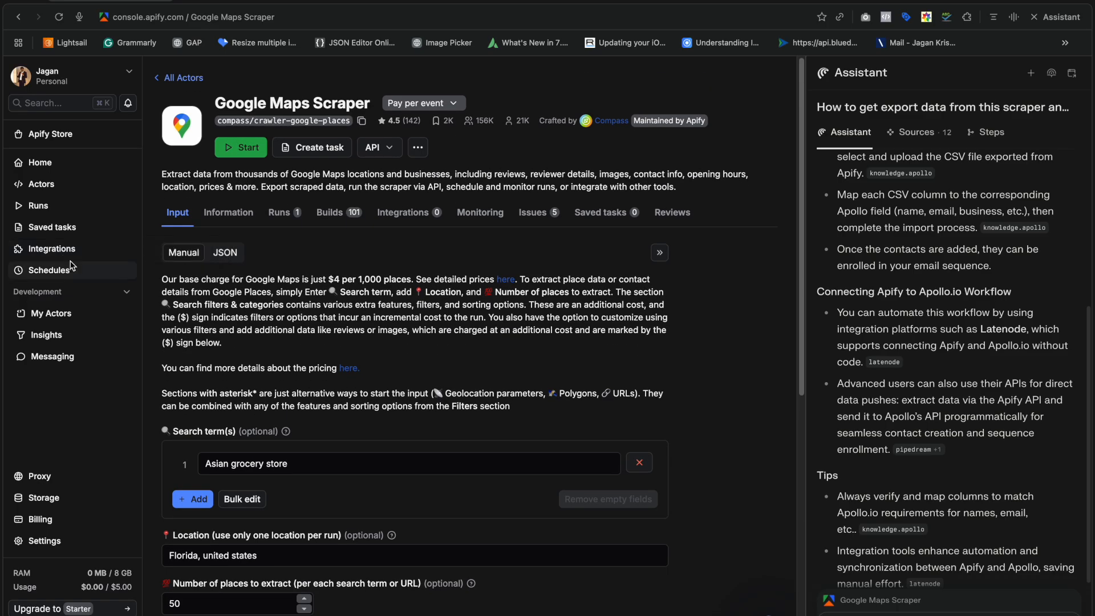
pyautogui.click(44, 187)
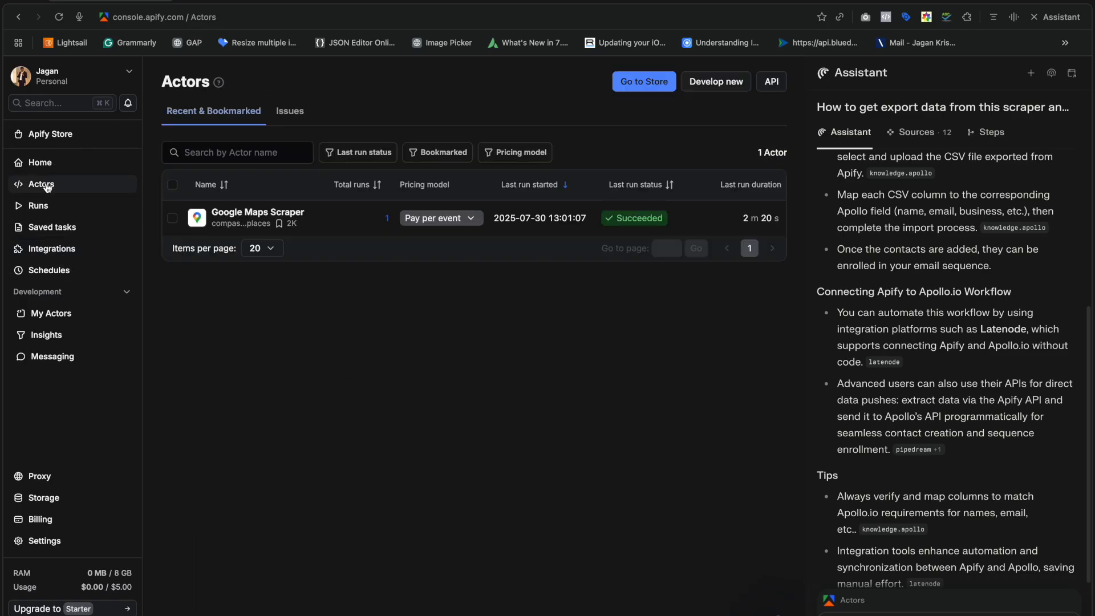
pyautogui.click(255, 216)
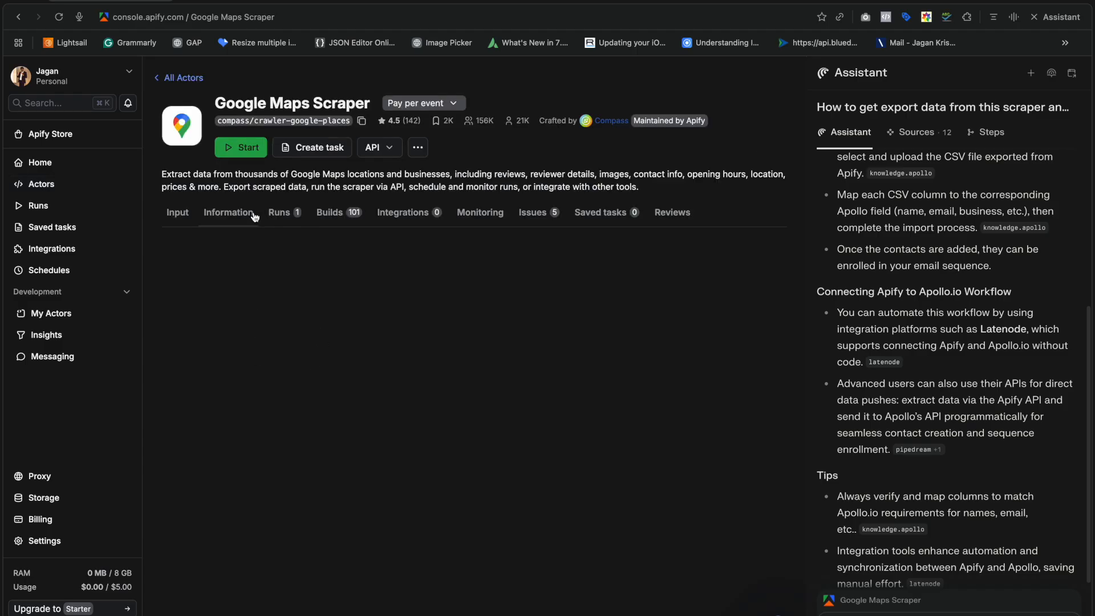
pyautogui.scroll(-3, 276, 311)
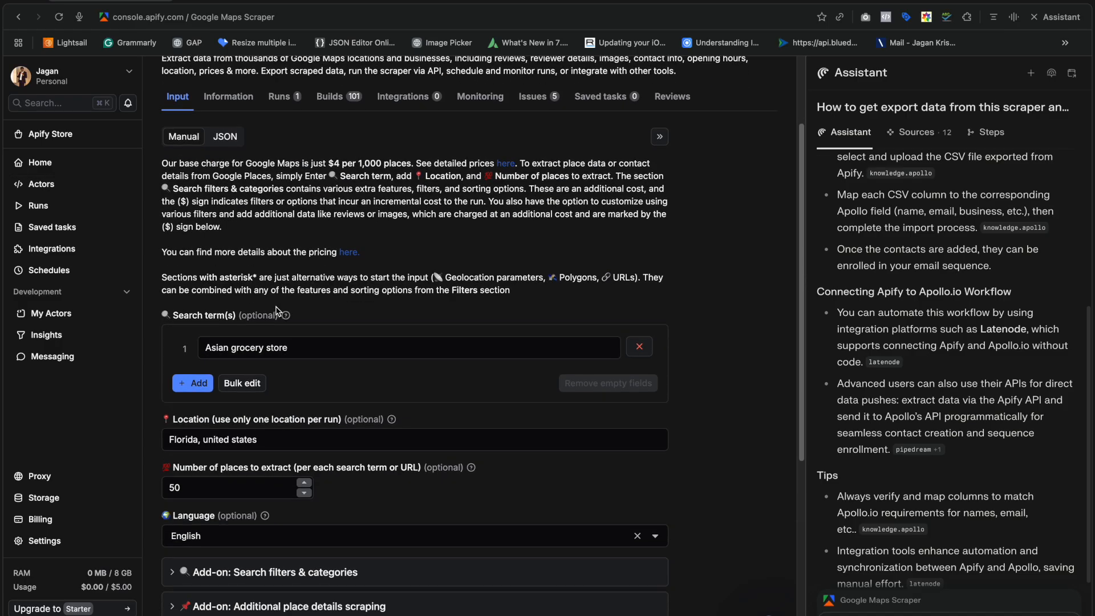
# - Compare the scraper's search term with the query used for the Google places results
pyautogui.tripleClick(235, 349)
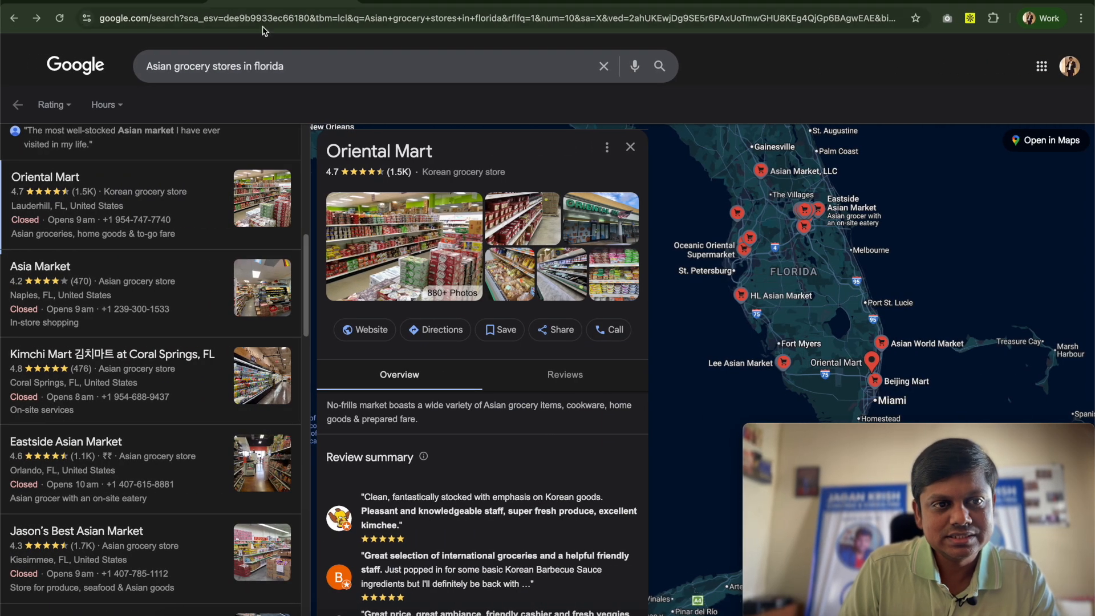
pyautogui.click(251, 20)
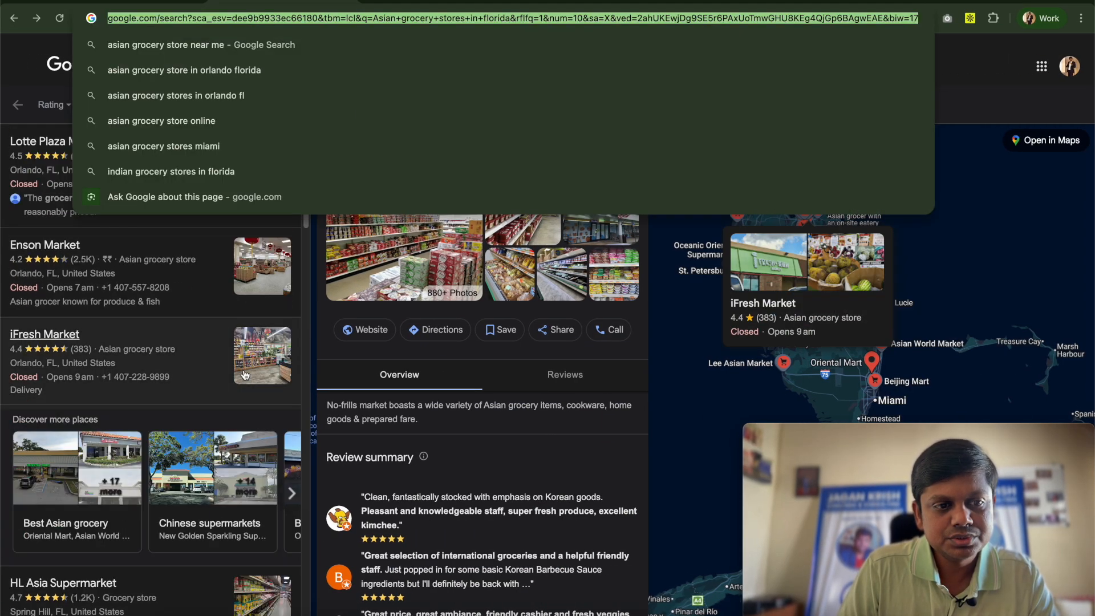
pyautogui.press('Escape')
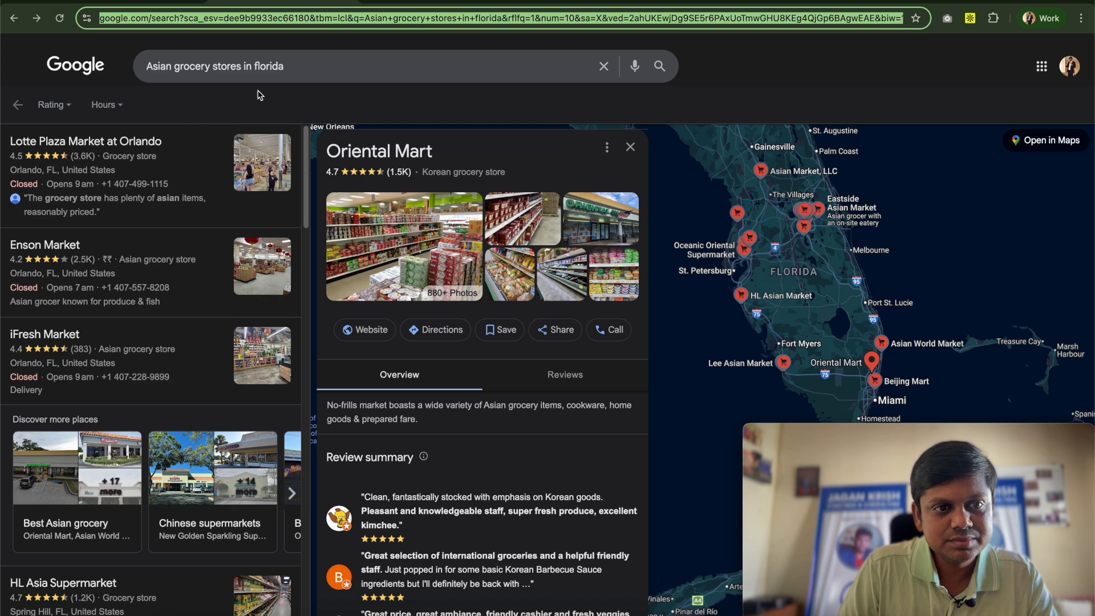
pyautogui.click(225, 73)
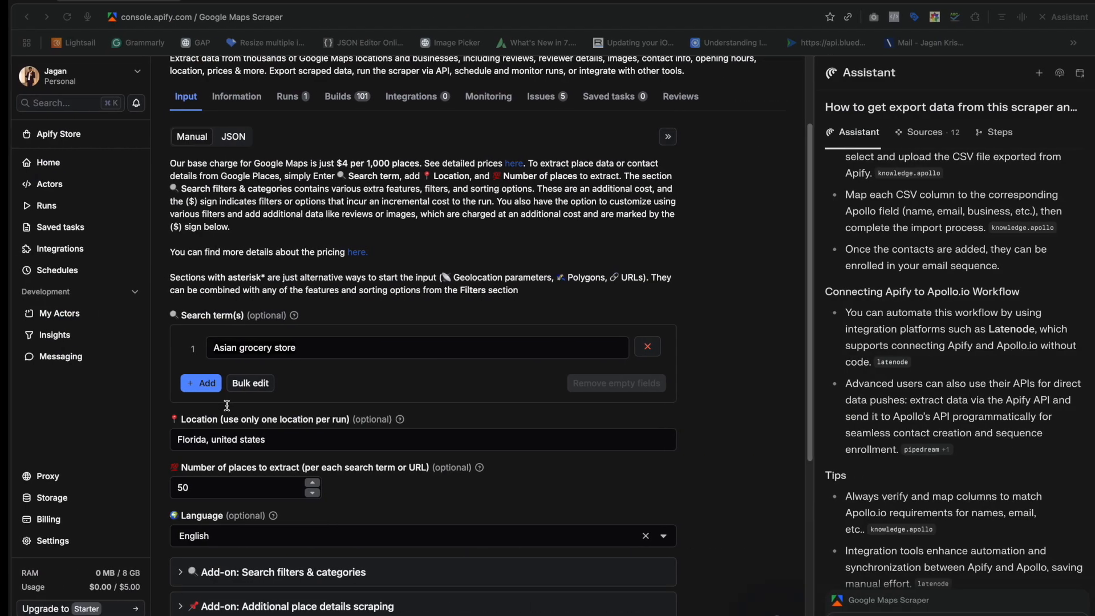
# - Review the scraper's search term "Asian grocery store" and its location "Florida, united states"
pyautogui.tripleClick(262, 353)
pyautogui.click(262, 353)
pyautogui.tripleClick(262, 353)
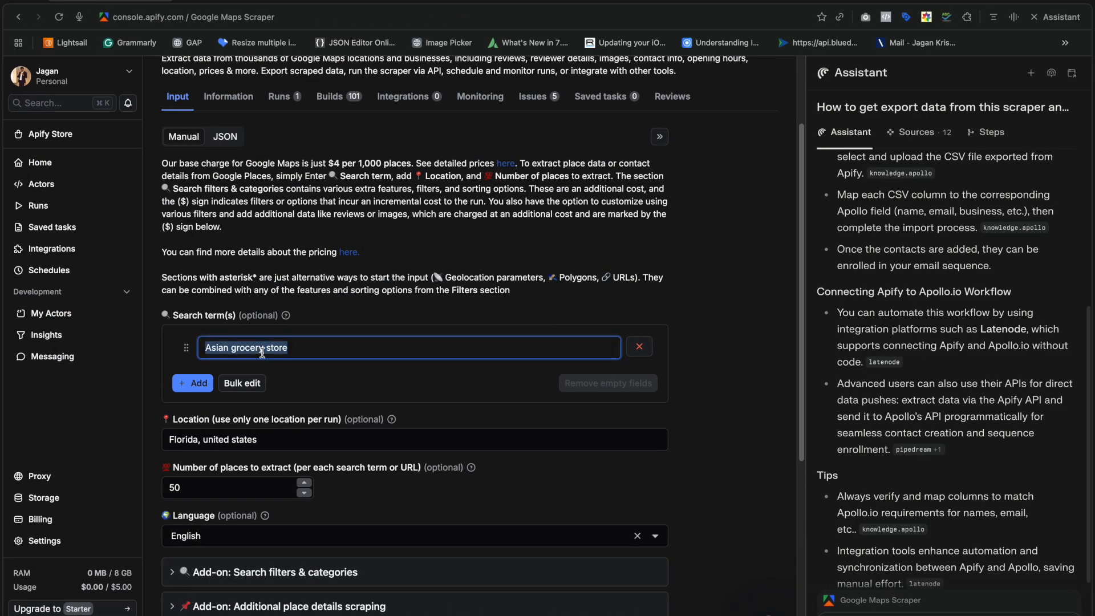
pyautogui.scroll(-3, 262, 354)
pyautogui.click(313, 275)
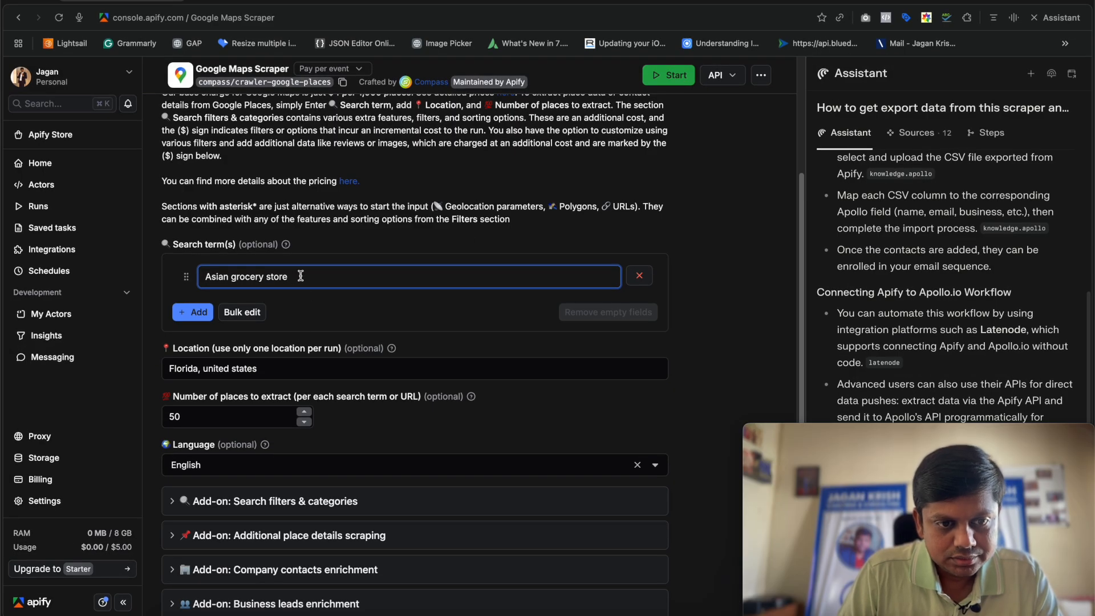
pyautogui.scroll(-2, 301, 276)
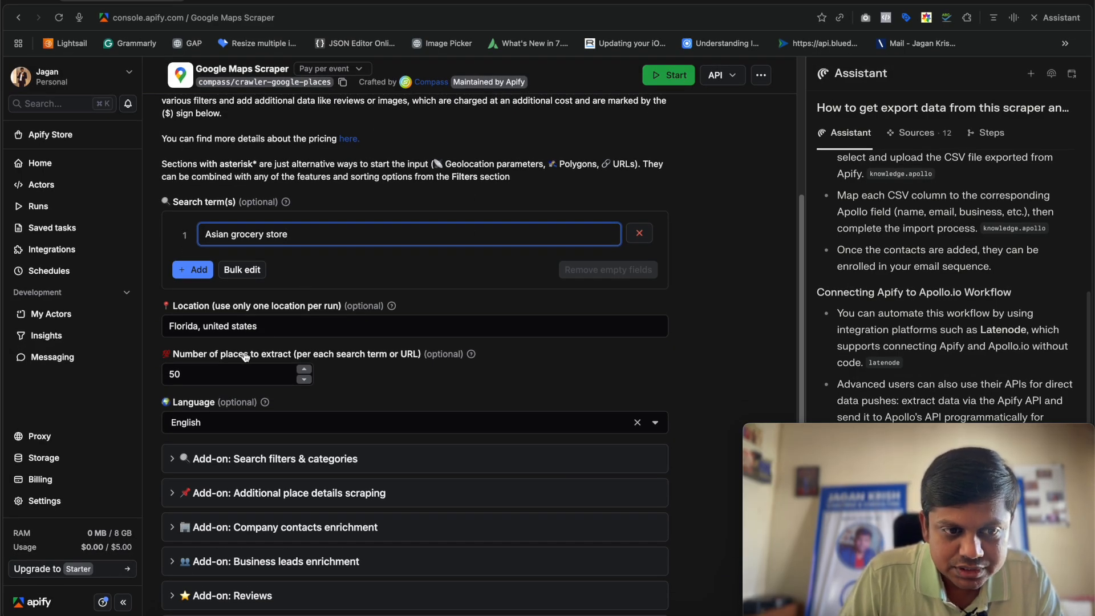
pyautogui.doubleClick(191, 324)
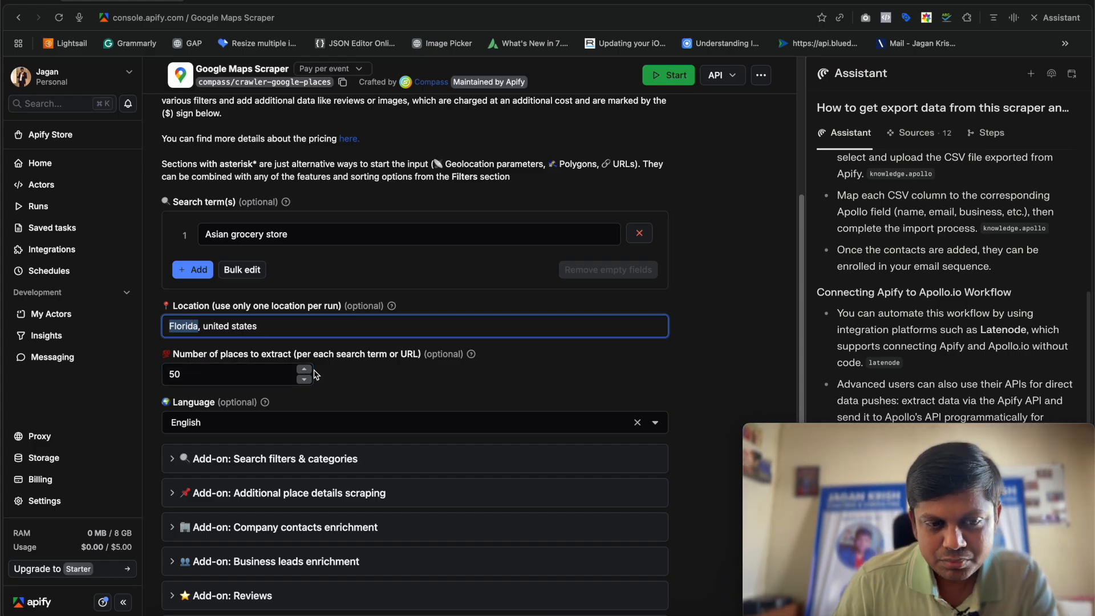
# - Set the number of places to extract to 200 and check the base charge per 1,000 places
pyautogui.doubleClick(188, 378)
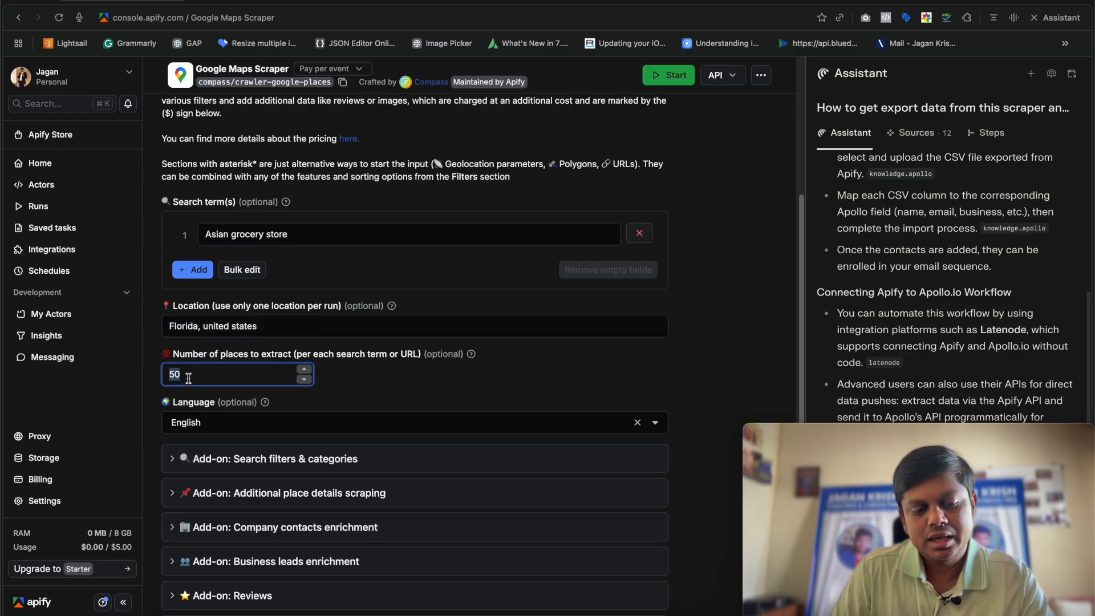
pyautogui.write('200')
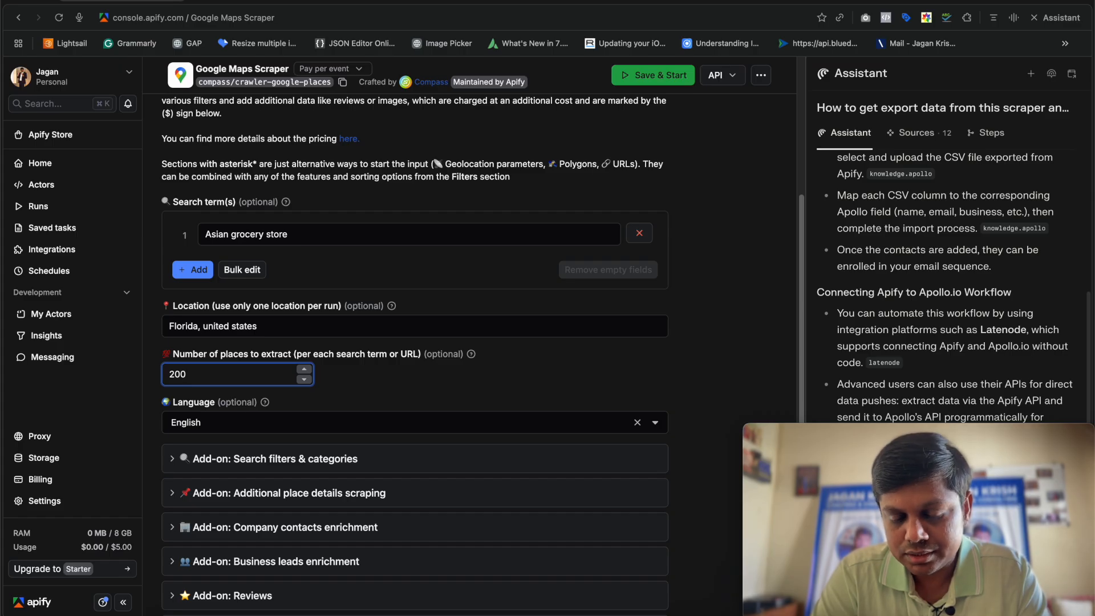
pyautogui.scroll(5, 399, 285)
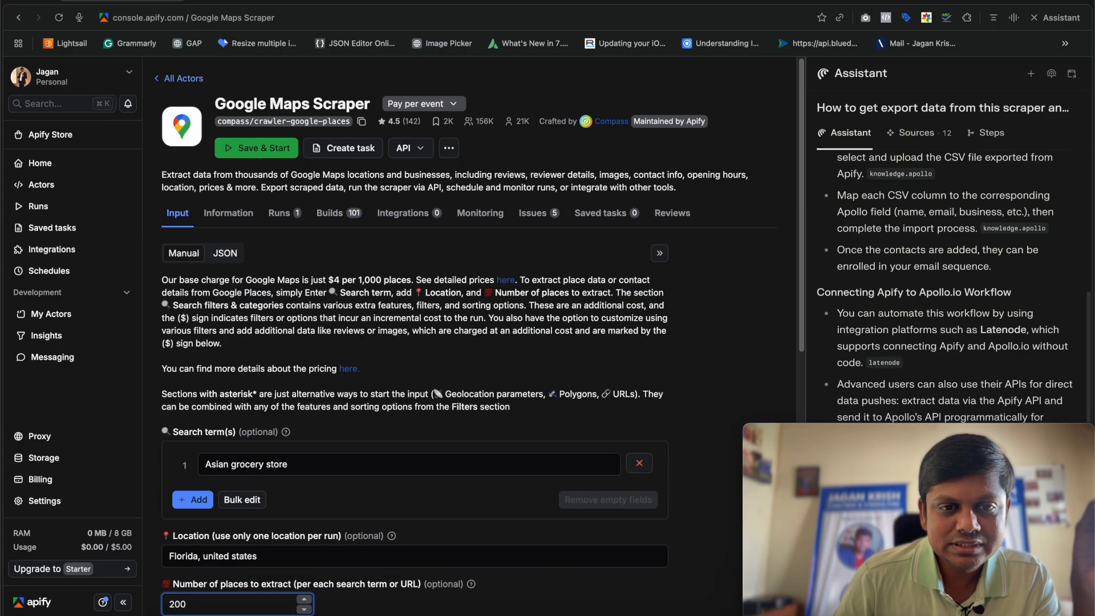
pyautogui.moveTo(245, 280); pyautogui.dragTo(411, 280)
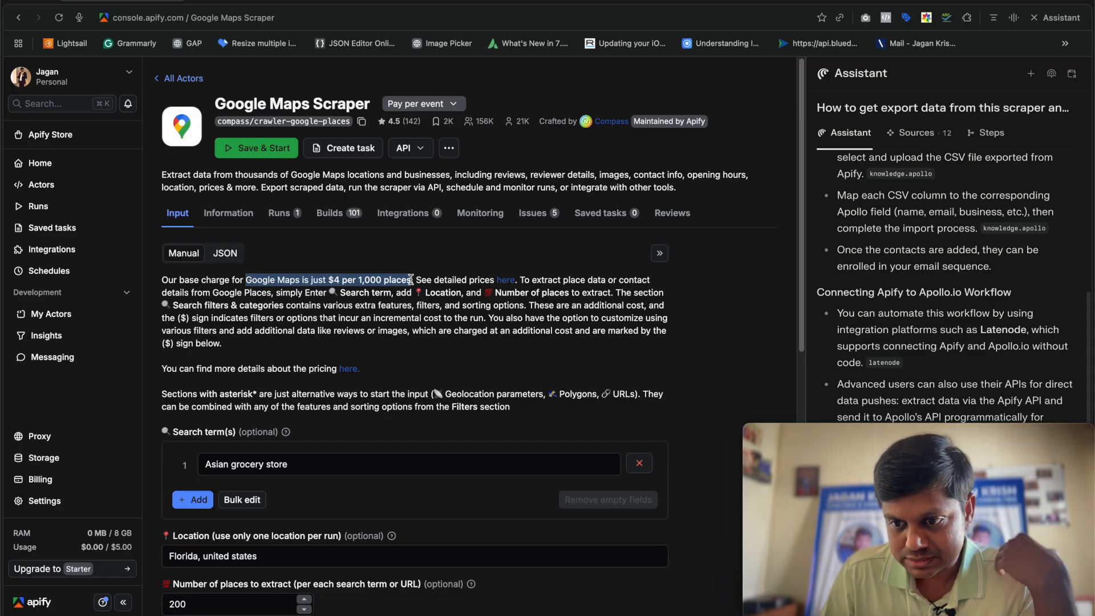
# - Set the number of places to extract per search term to 3001
pyautogui.scroll(-5, 411, 279)
pyautogui.click(192, 371)
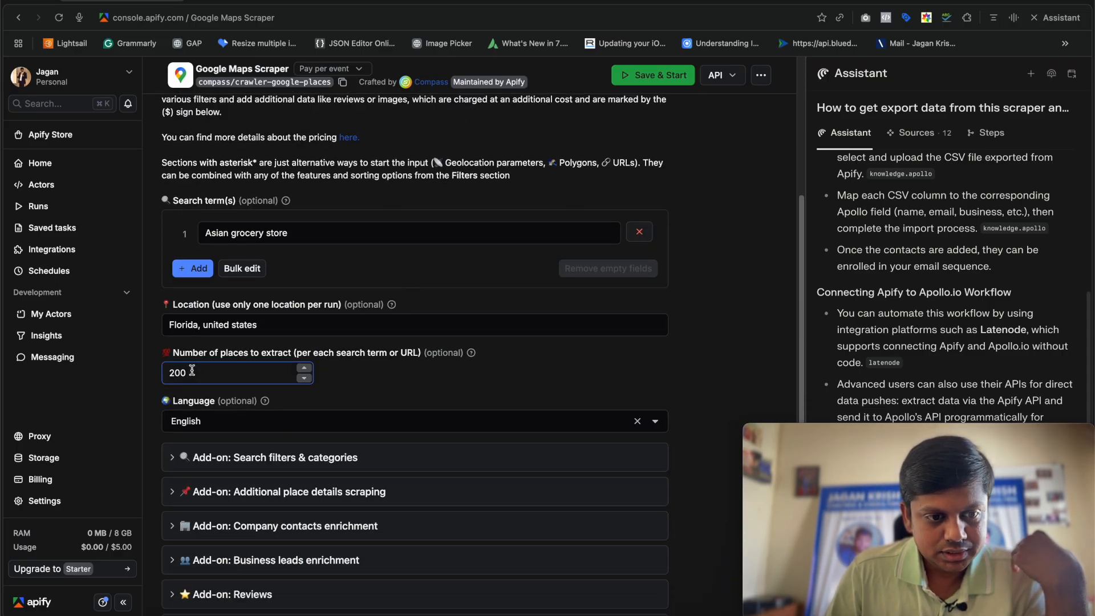
pyautogui.doubleClick(174, 374)
pyautogui.write('300')
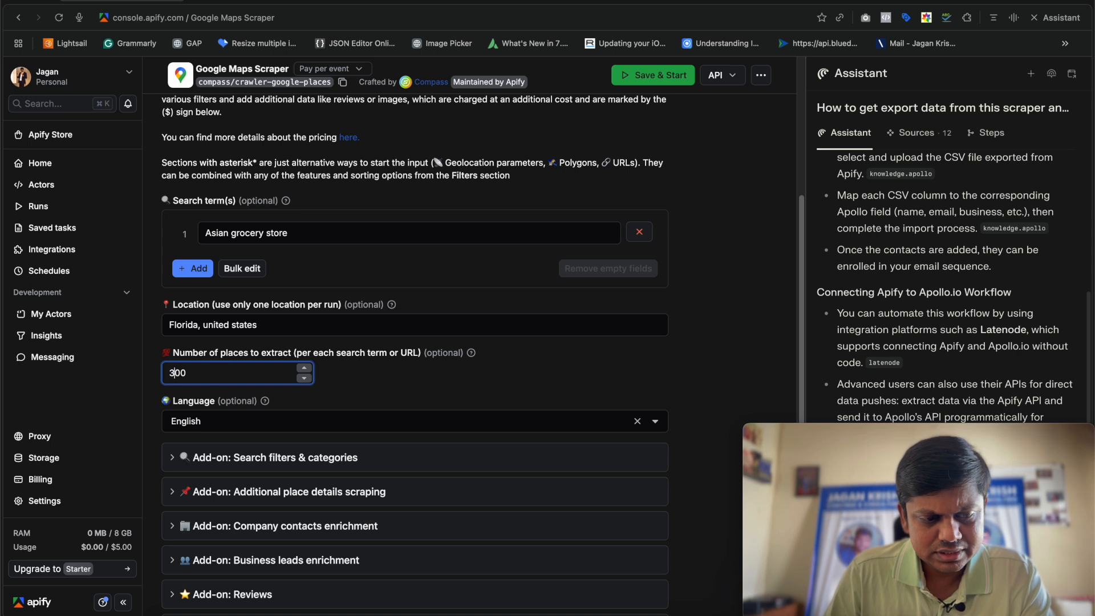
pyautogui.scroll(-1, 267, 377)
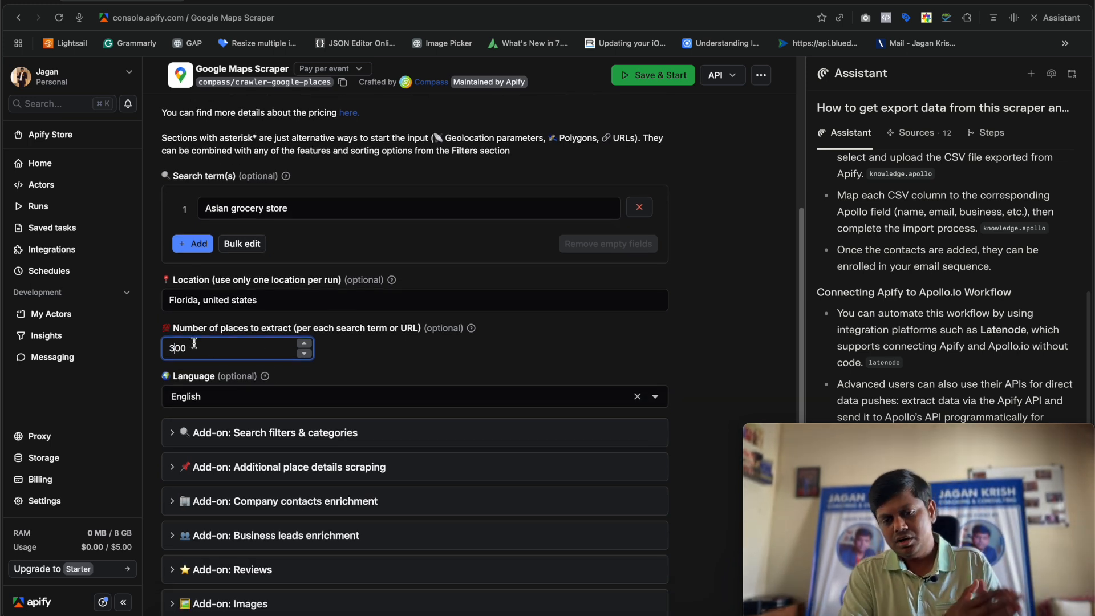
pyautogui.doubleClick(174, 348)
pyautogui.click(174, 347)
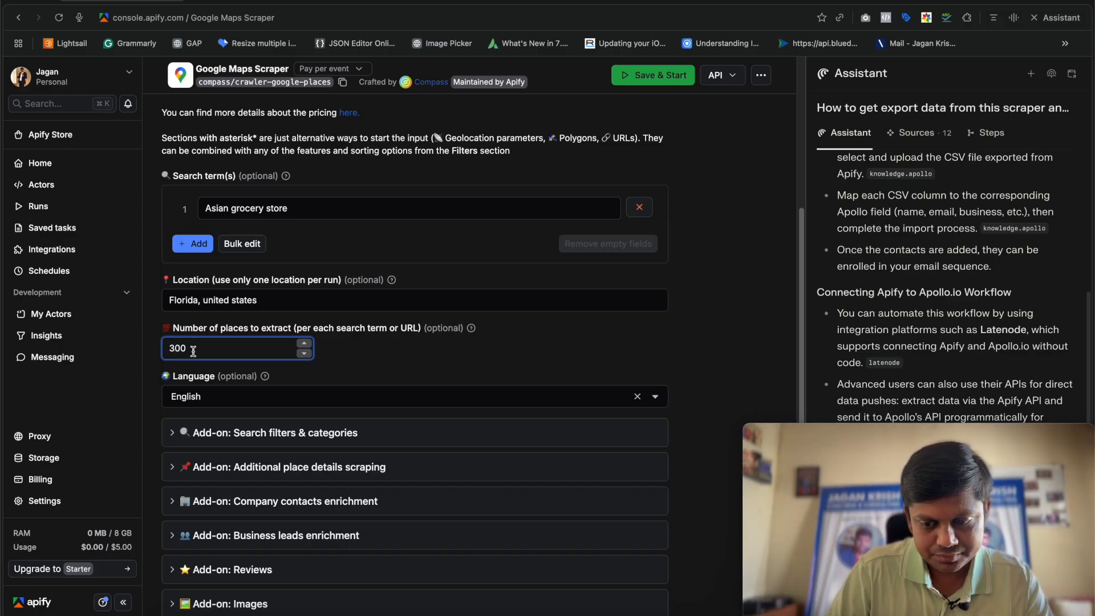
# - Expand the search filters and categories add-on and choose a minimum star rating of 3+ stars
pyautogui.scroll(-2, 356, 357)
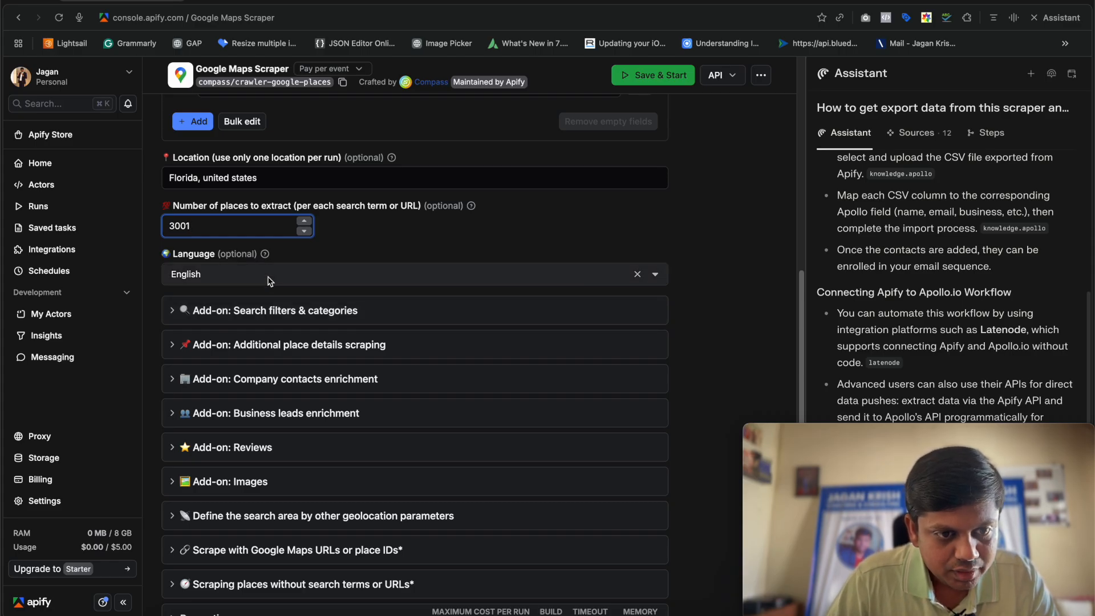
pyautogui.click(319, 318)
pyautogui.scroll(-3, 319, 319)
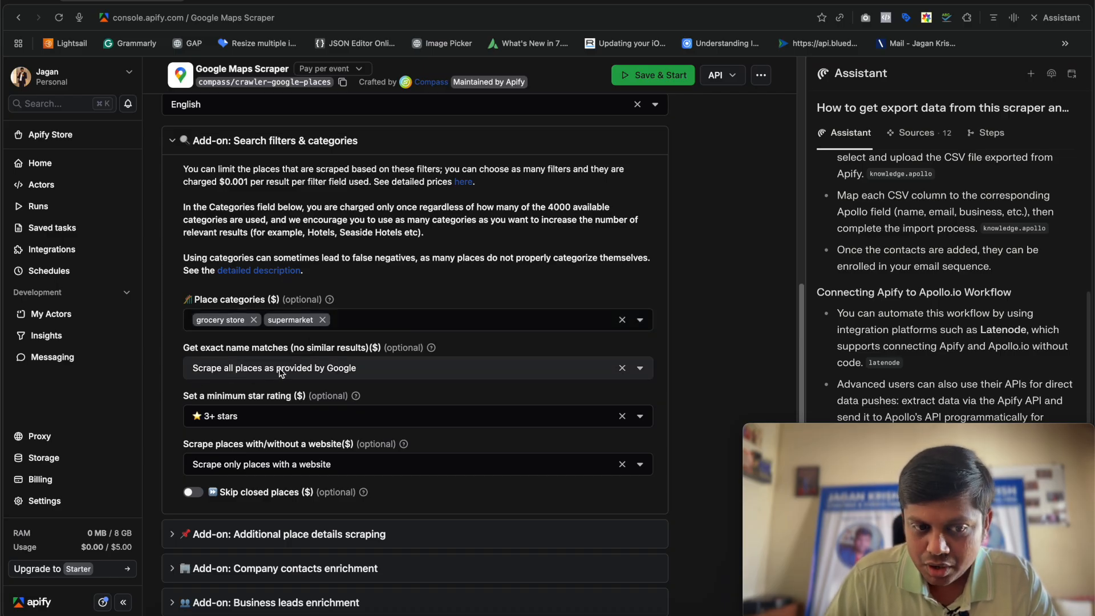
pyautogui.scroll(-3, 240, 421)
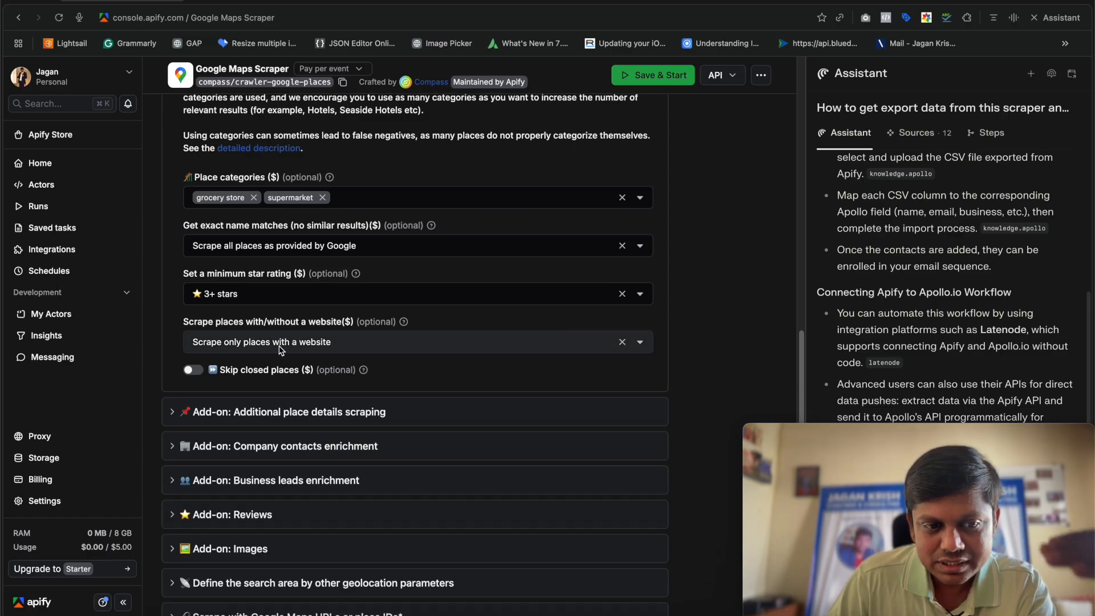
pyautogui.click(293, 303)
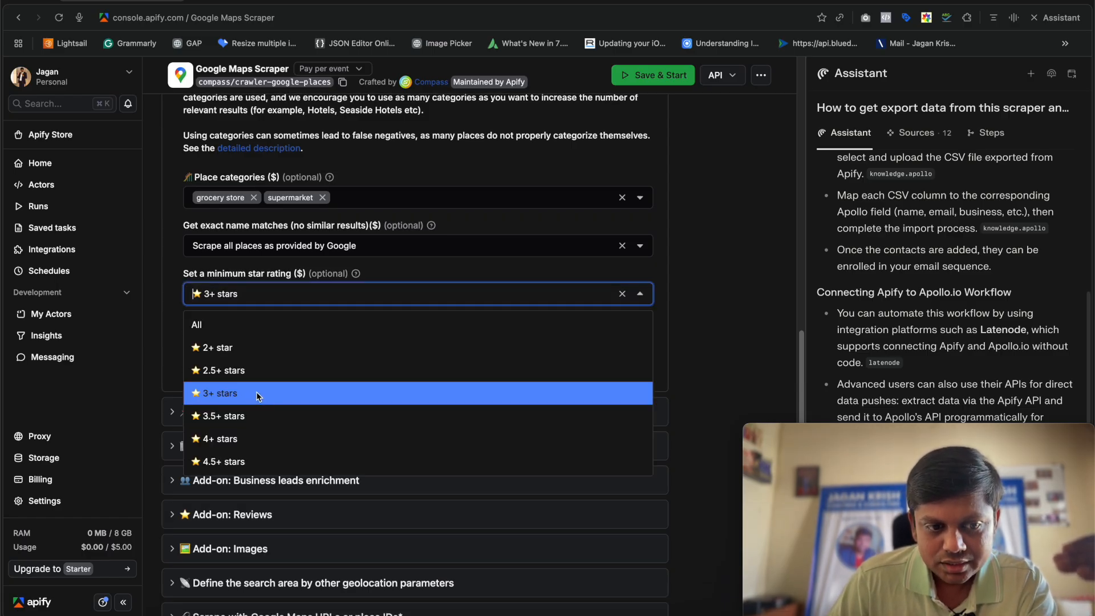
pyautogui.click(224, 399)
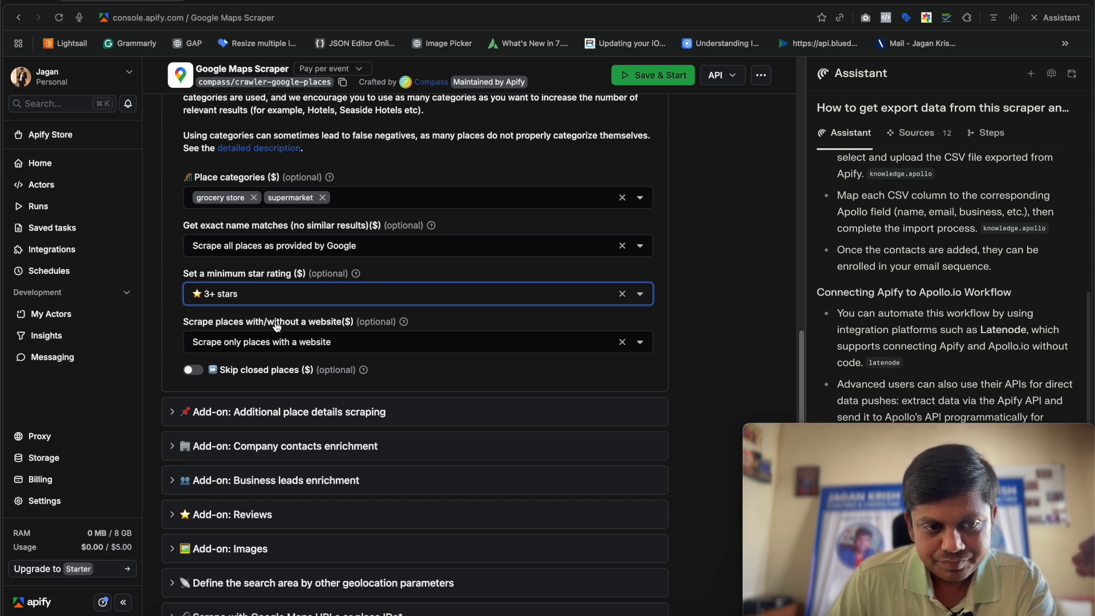
# - Restrict the website filter to "Scrape only places with a website"
pyautogui.scroll(1, 313, 255)
pyautogui.scroll(-2, 285, 285)
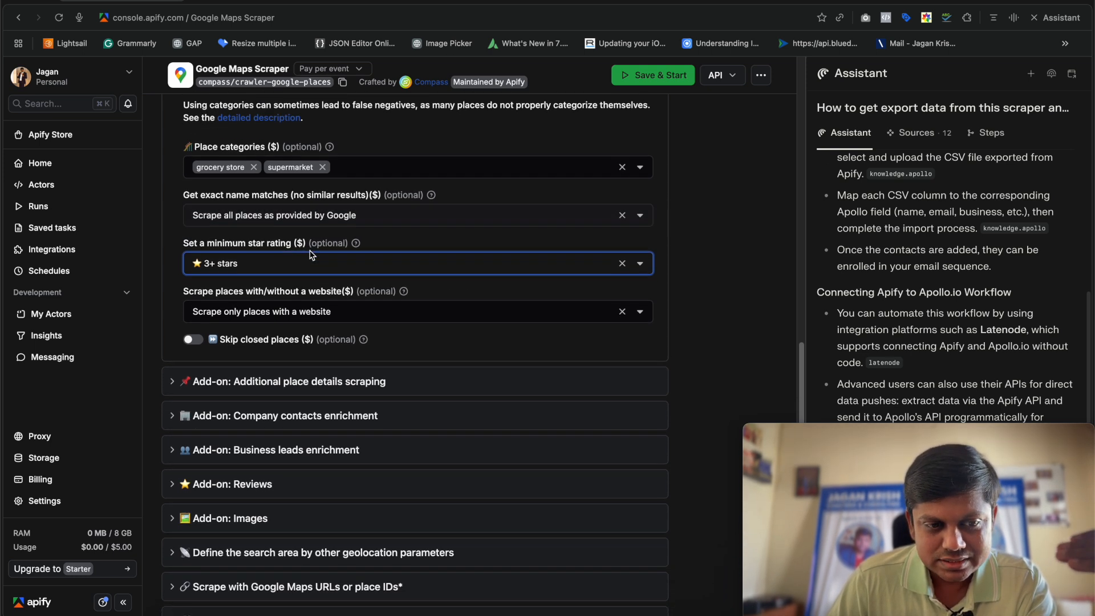
pyautogui.click(252, 316)
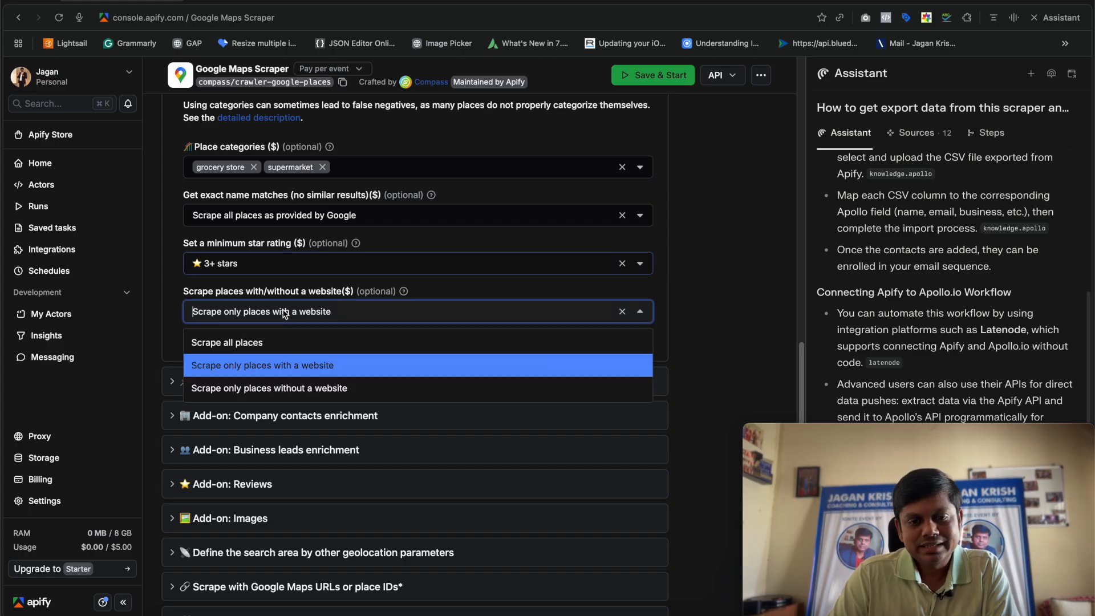
pyautogui.click(239, 368)
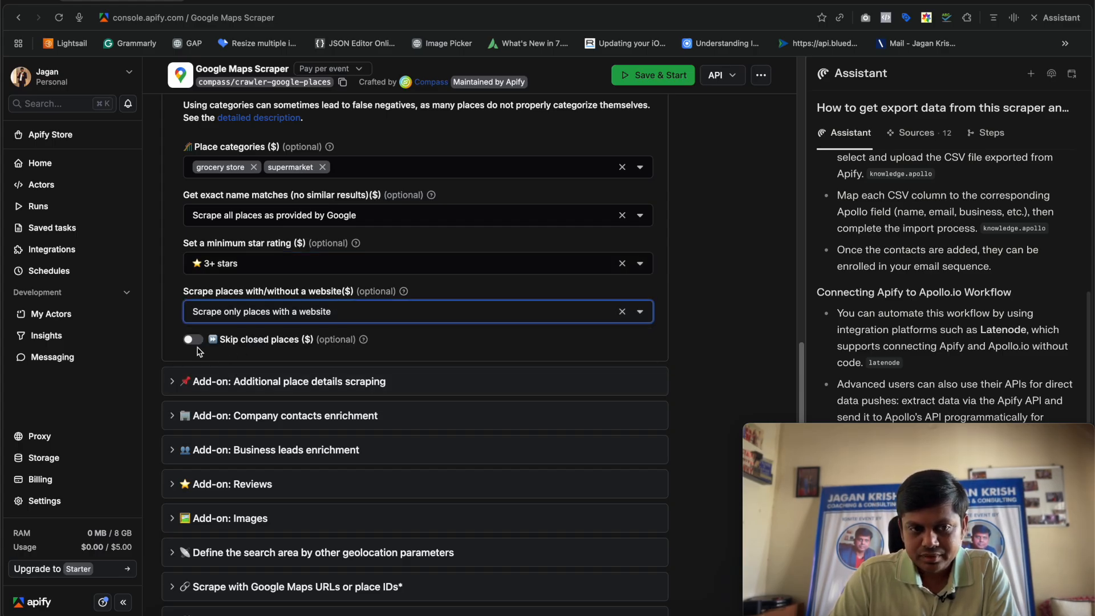
# - Check the maximum cost per run option, then save the settings and start the Google Maps Scraper run
pyautogui.scroll(-10, 199, 350)
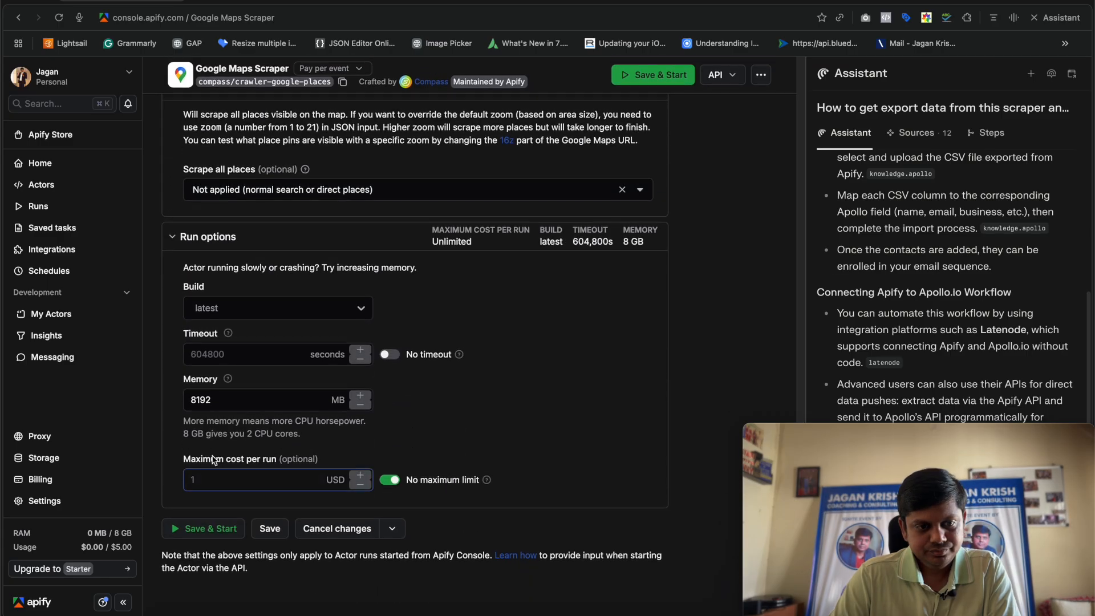
pyautogui.click(274, 482)
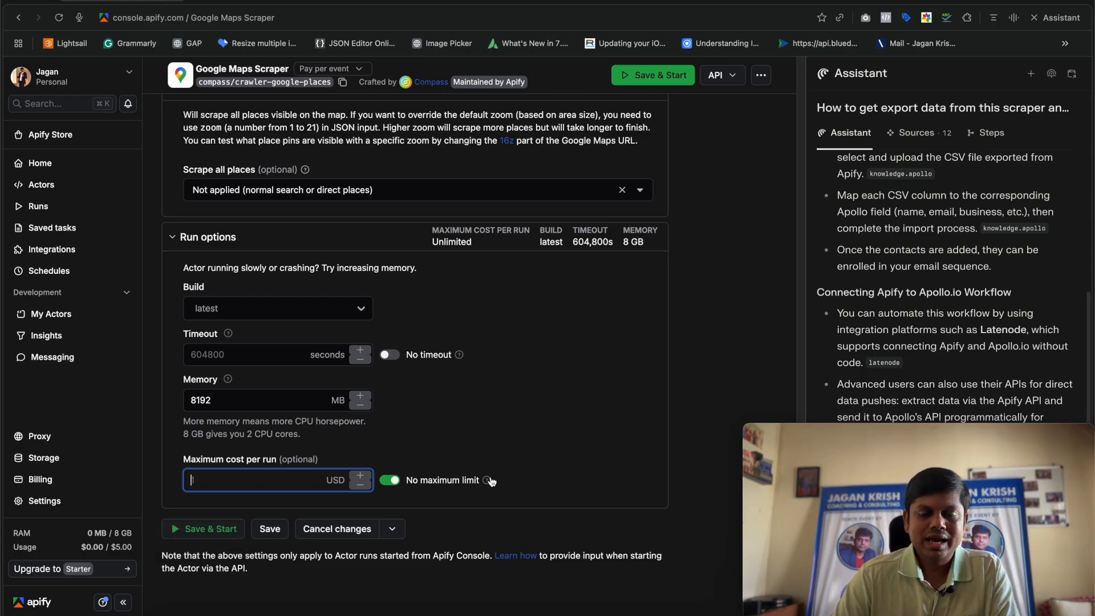
pyautogui.click(223, 536)
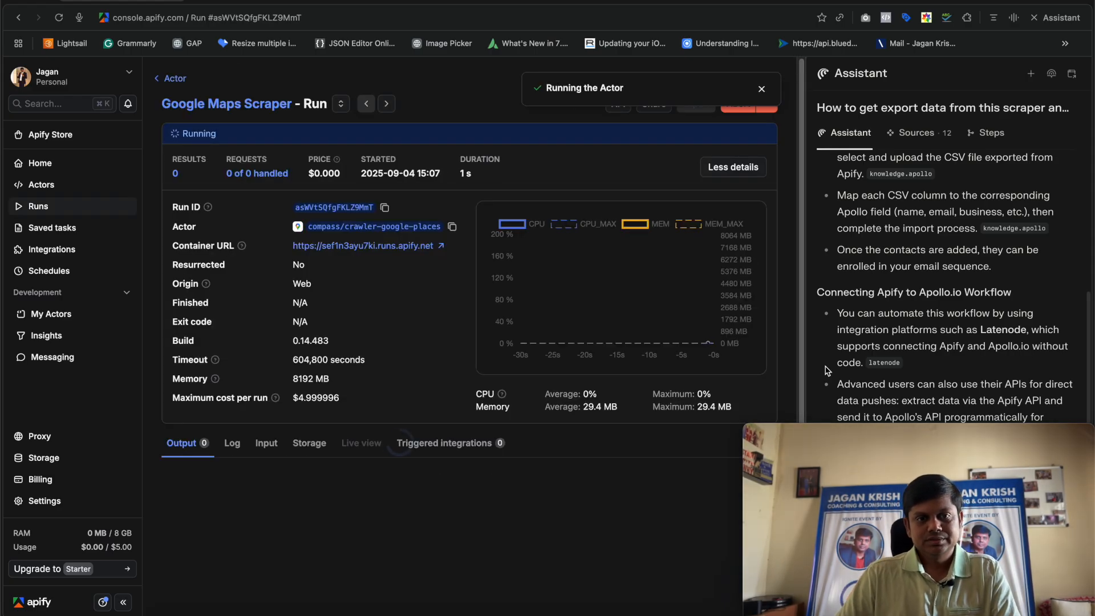
pyautogui.scroll(-5, 668, 442)
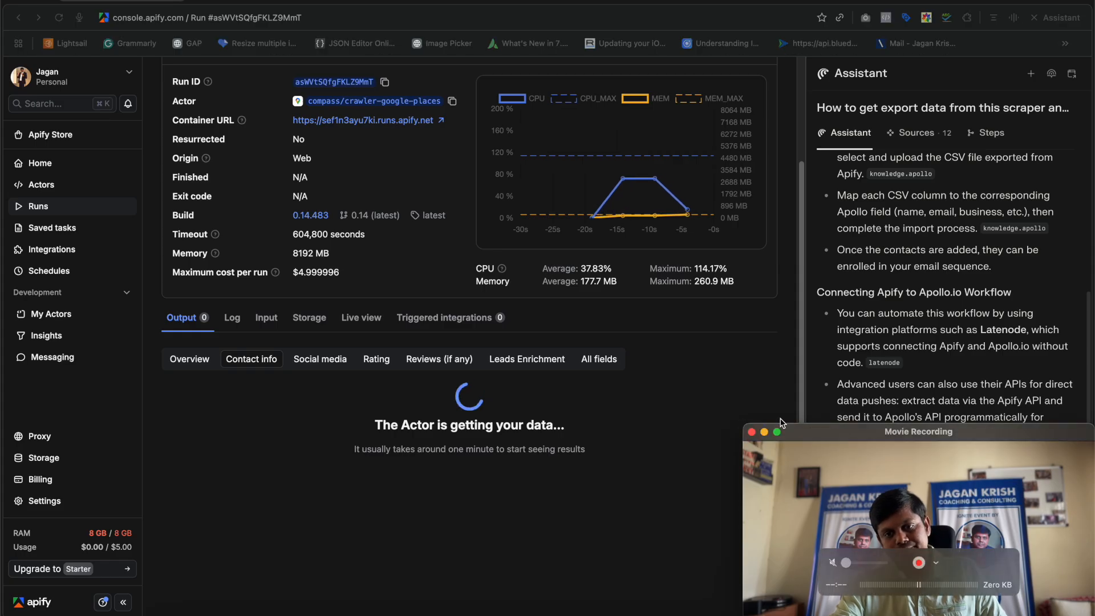
pyautogui.moveTo(743, 425); pyautogui.dragTo(624, 267)
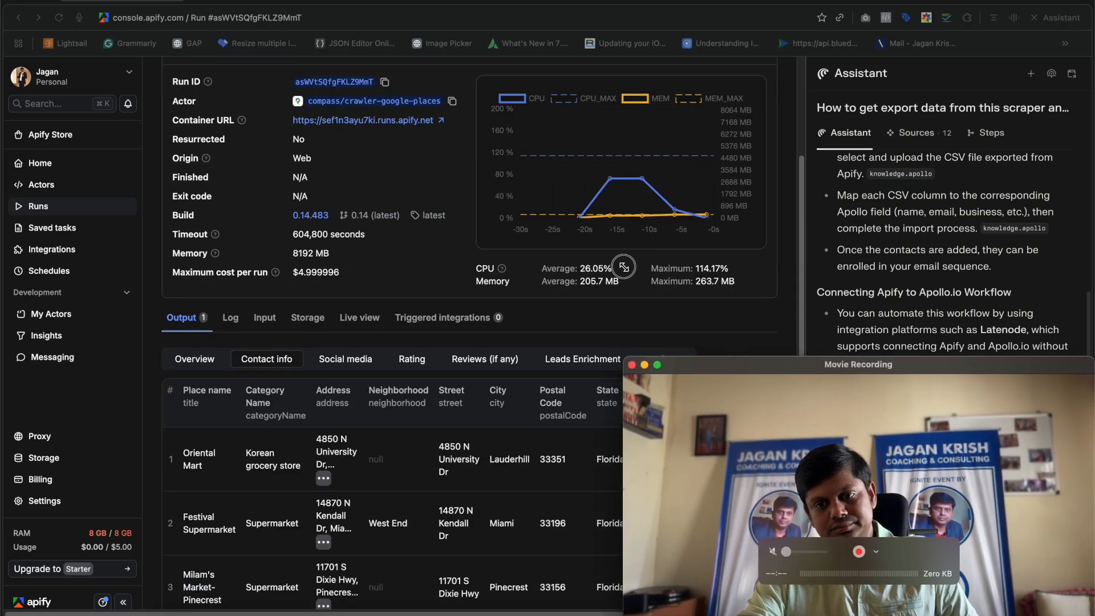
pyautogui.scroll(-3, 588, 329)
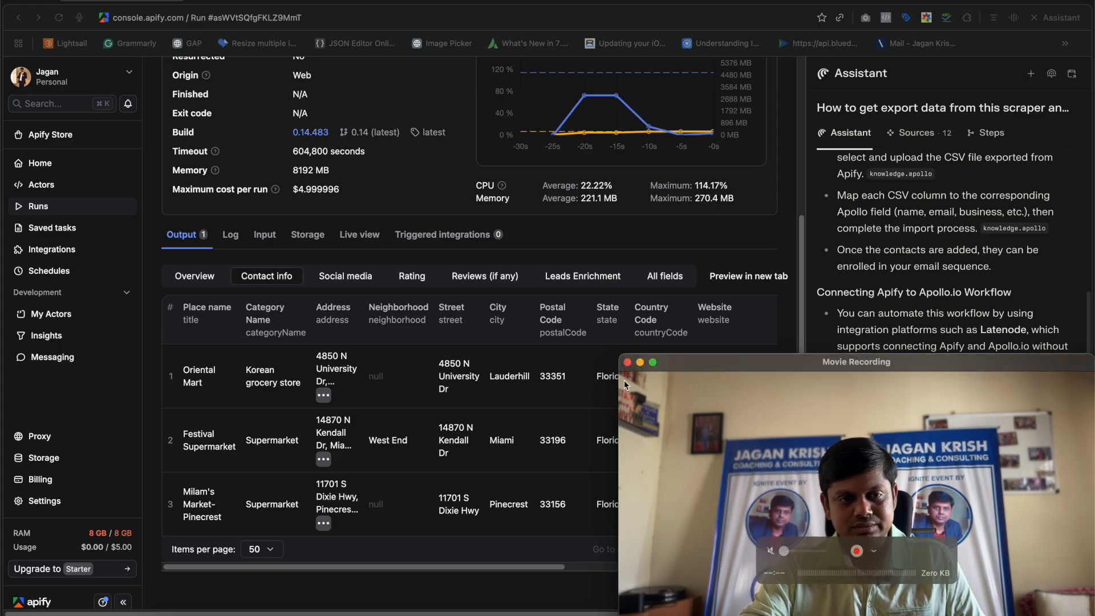
pyautogui.moveTo(624, 385); pyautogui.dragTo(783, 408)
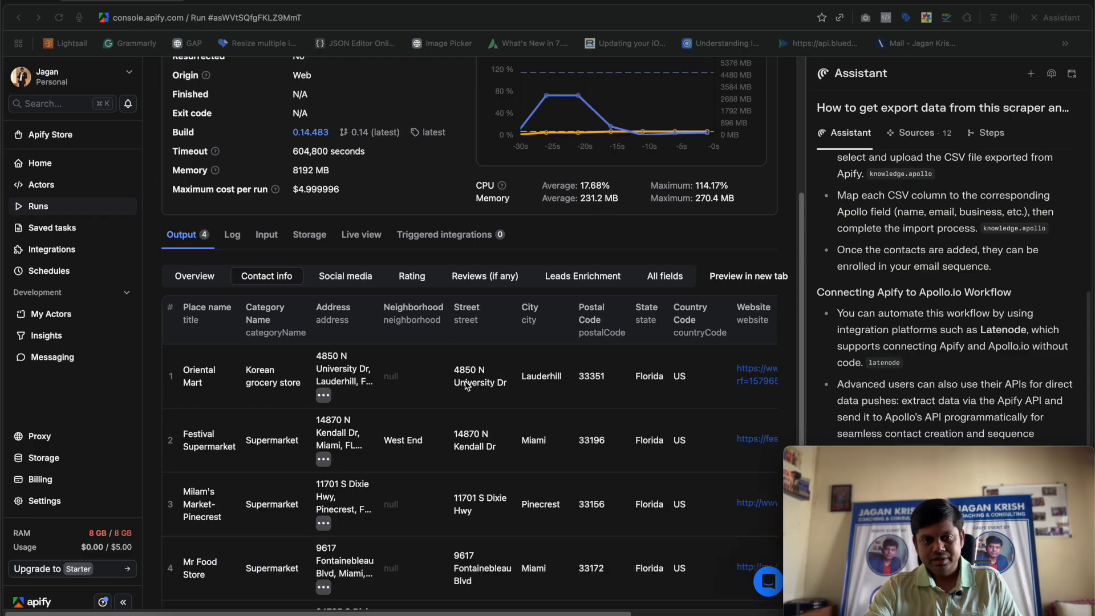
# - Show 100 items per page in the run's output table and look through the scraped stores
pyautogui.scroll(-3, 484, 394)
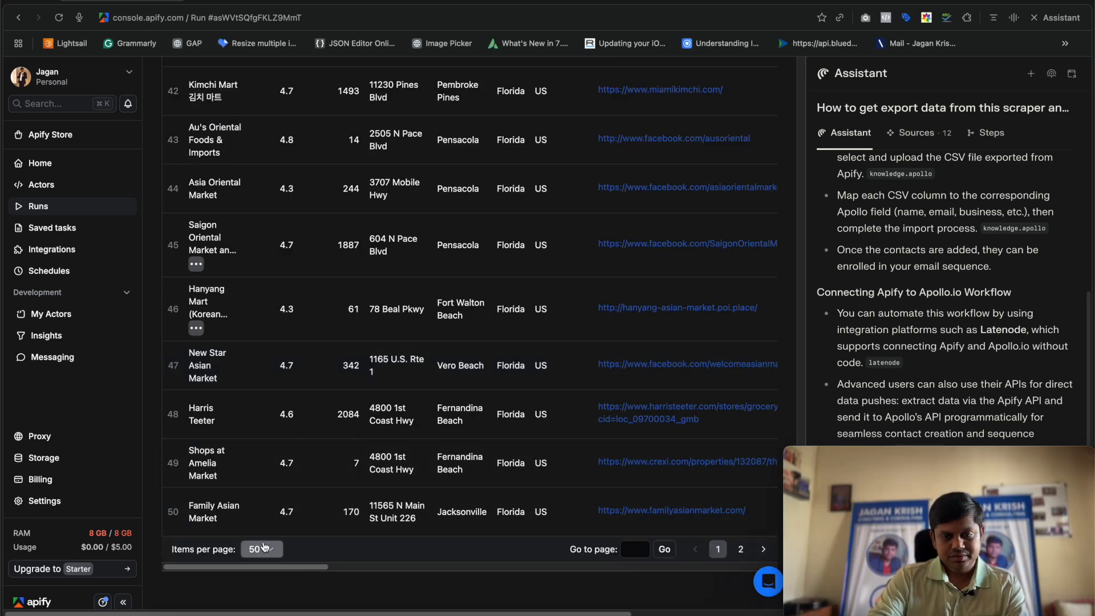
pyautogui.click(273, 552)
pyautogui.click(265, 502)
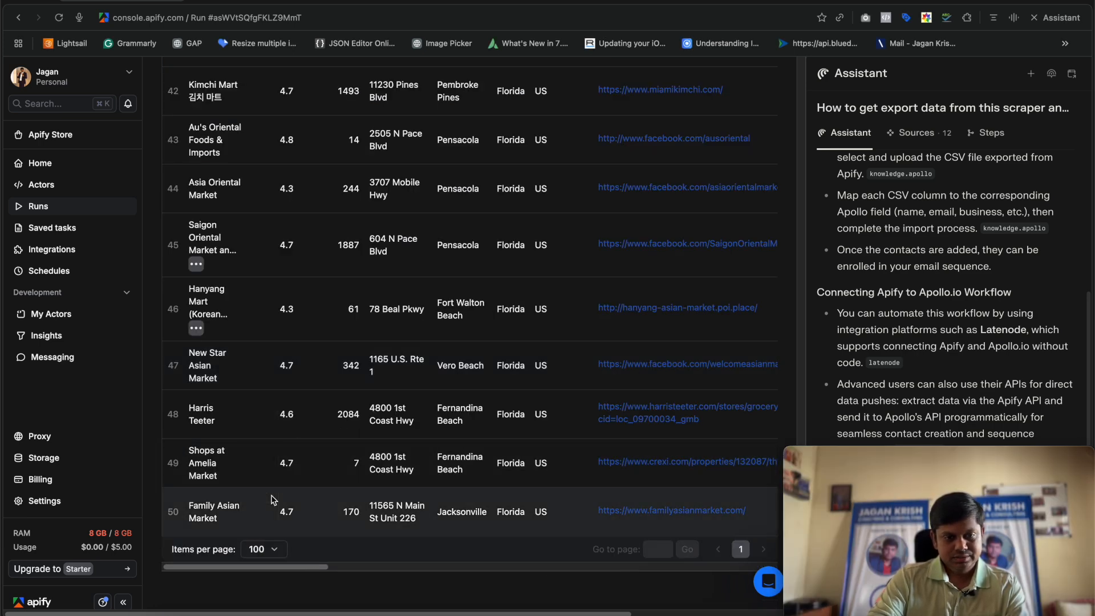
pyautogui.scroll(-20, 459, 432)
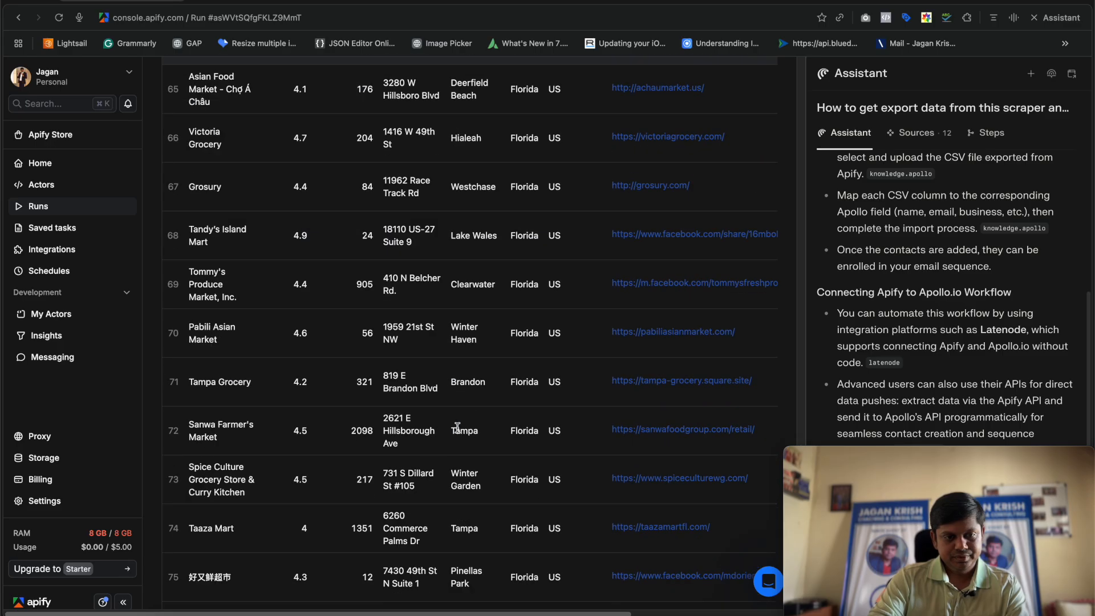
pyautogui.scroll(-2, 459, 432)
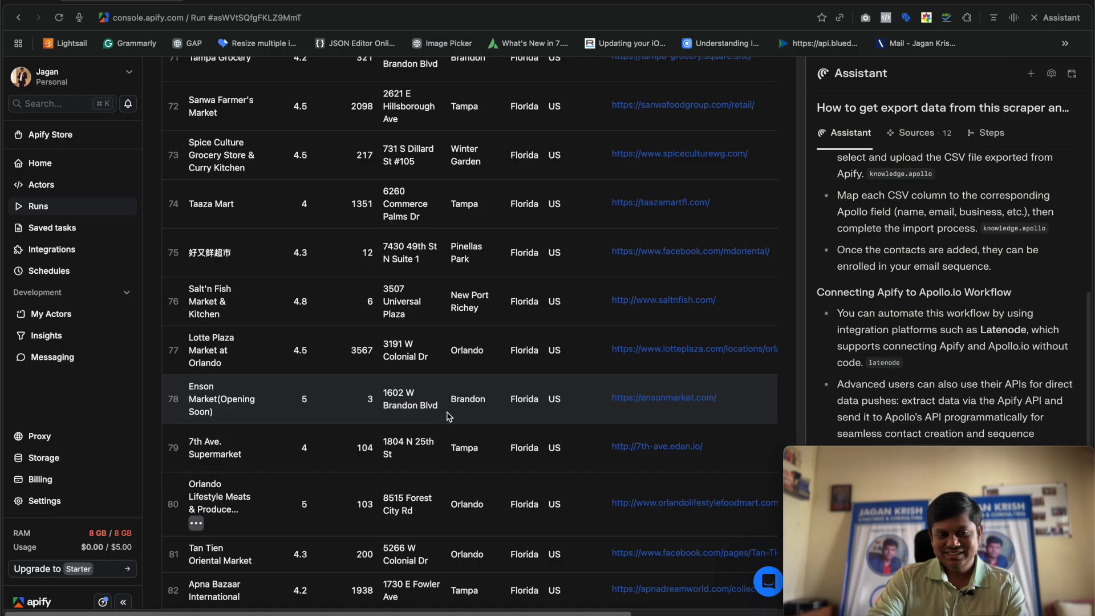
pyautogui.scroll(-6, 459, 432)
pyautogui.scroll(-5, 455, 420)
pyautogui.scroll(-5, 447, 418)
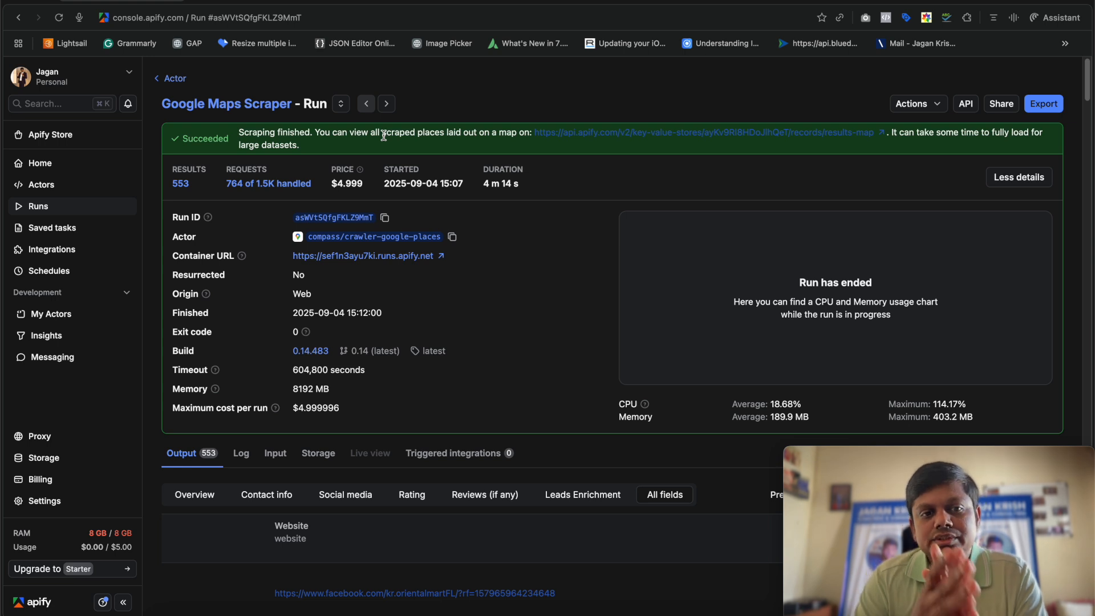
# - Review the finished run's status message and its price
pyautogui.moveTo(313, 134); pyautogui.dragTo(505, 136)
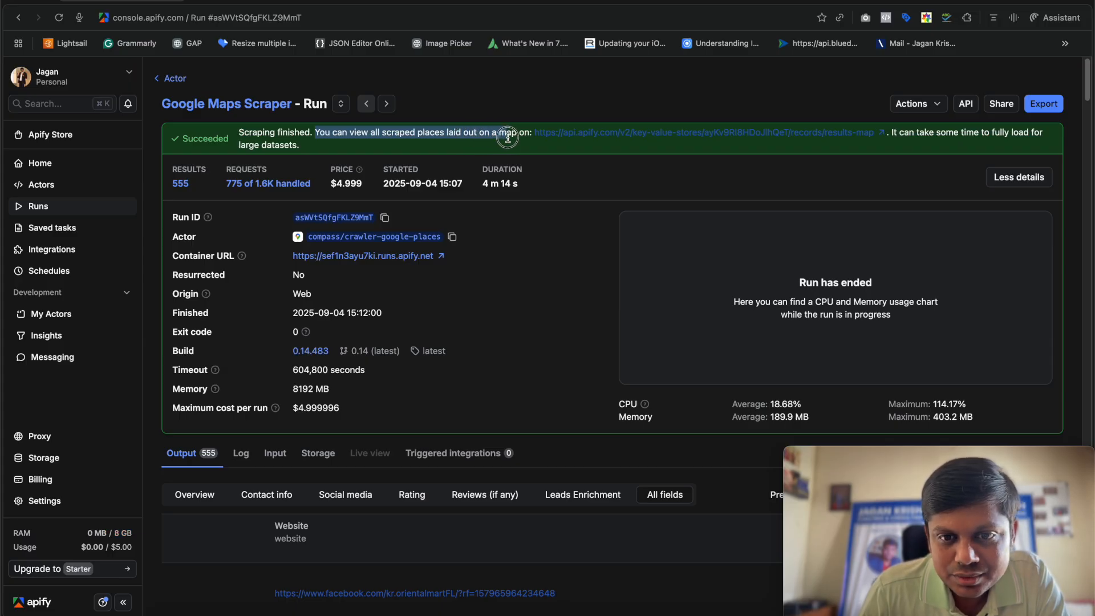
pyautogui.click(938, 143)
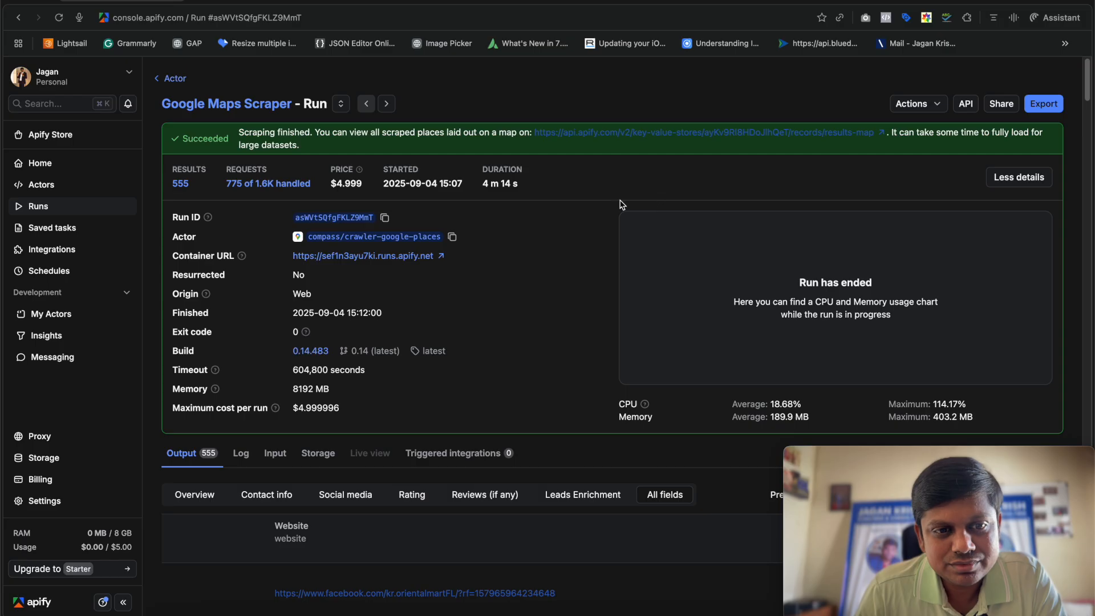
pyautogui.moveTo(333, 183)
pyautogui.mouseDown()
pyautogui.moveTo(375, 183)
pyautogui.moveTo(337, 183)
pyautogui.mouseUp()
pyautogui.click(357, 190)
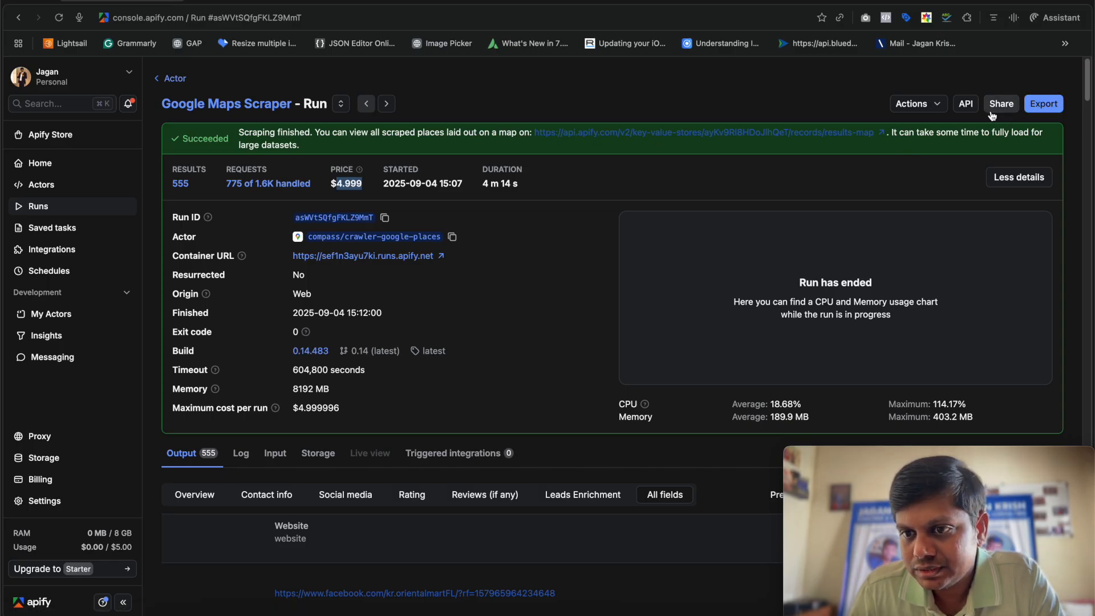
# - Export the run's scraped dataset in CSV format and download the file
pyautogui.click(922, 106)
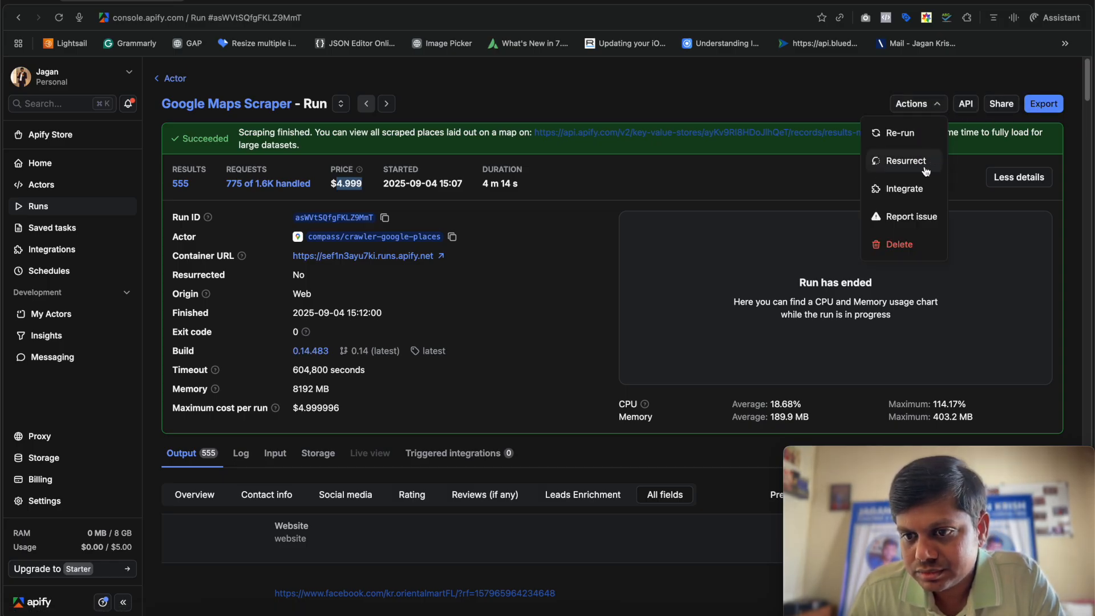
pyautogui.click(807, 103)
pyautogui.click(1044, 103)
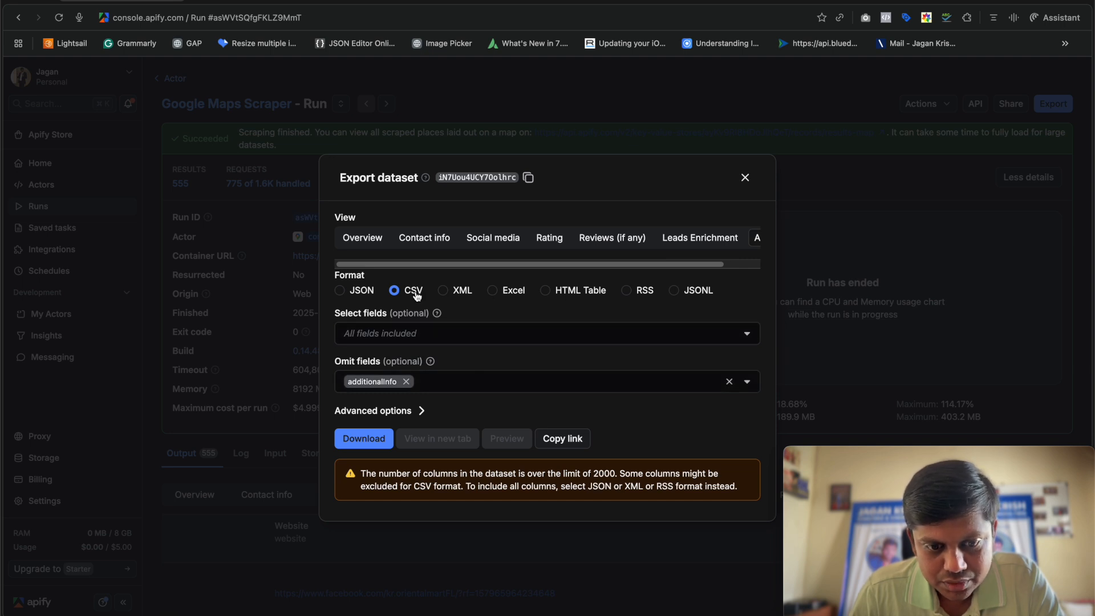
pyautogui.click(374, 443)
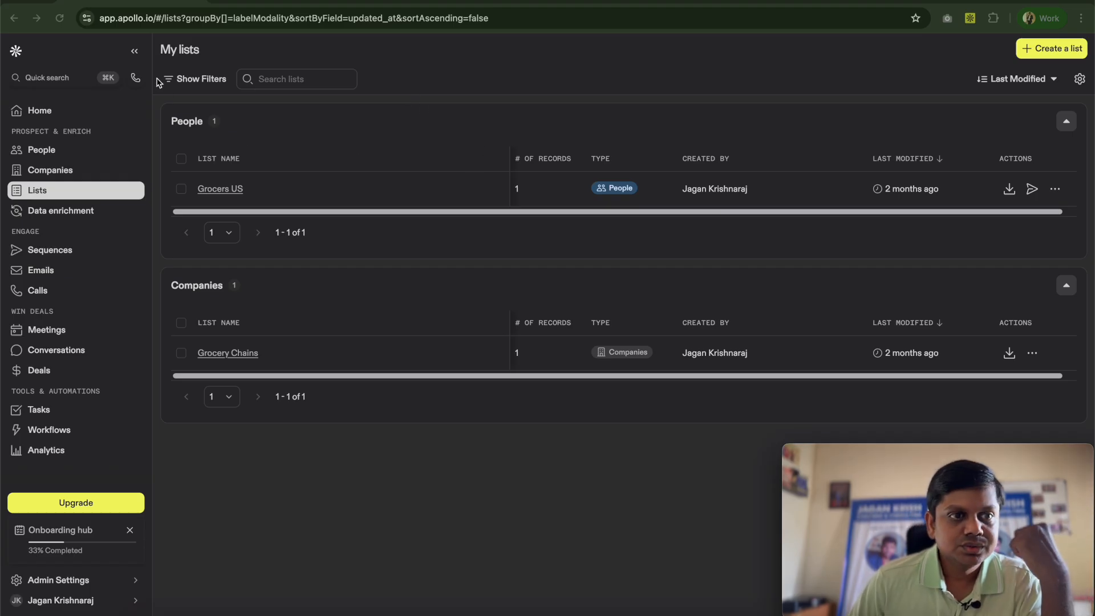
# - Open the Apollo website in a separate browser tab and examine the Free plan on its pricing page
pyautogui.press('super+t')
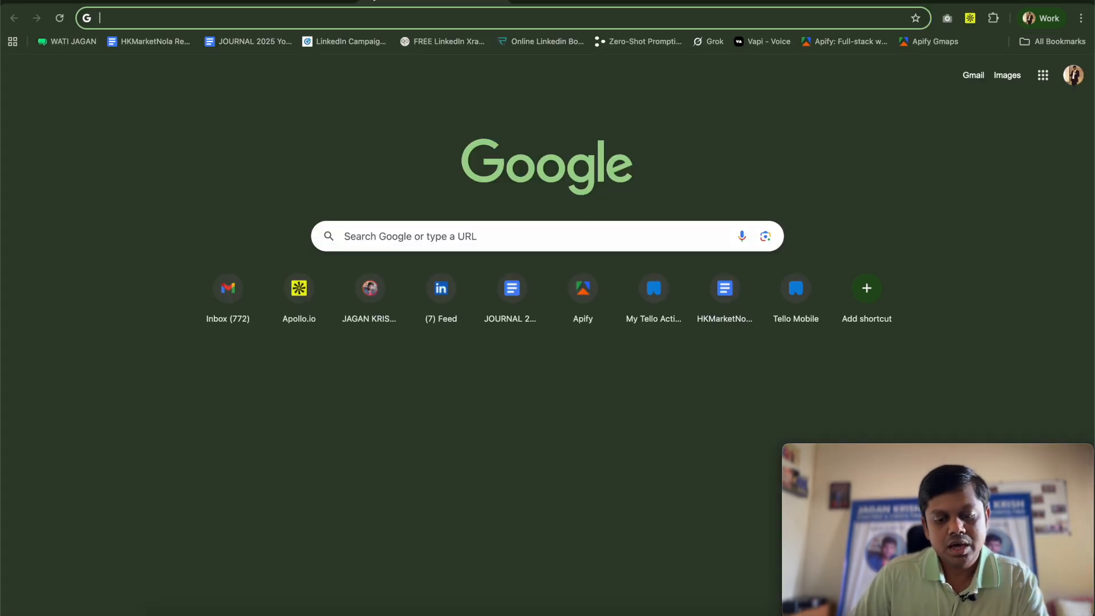
pyautogui.write('apo')
pyautogui.press('Return')
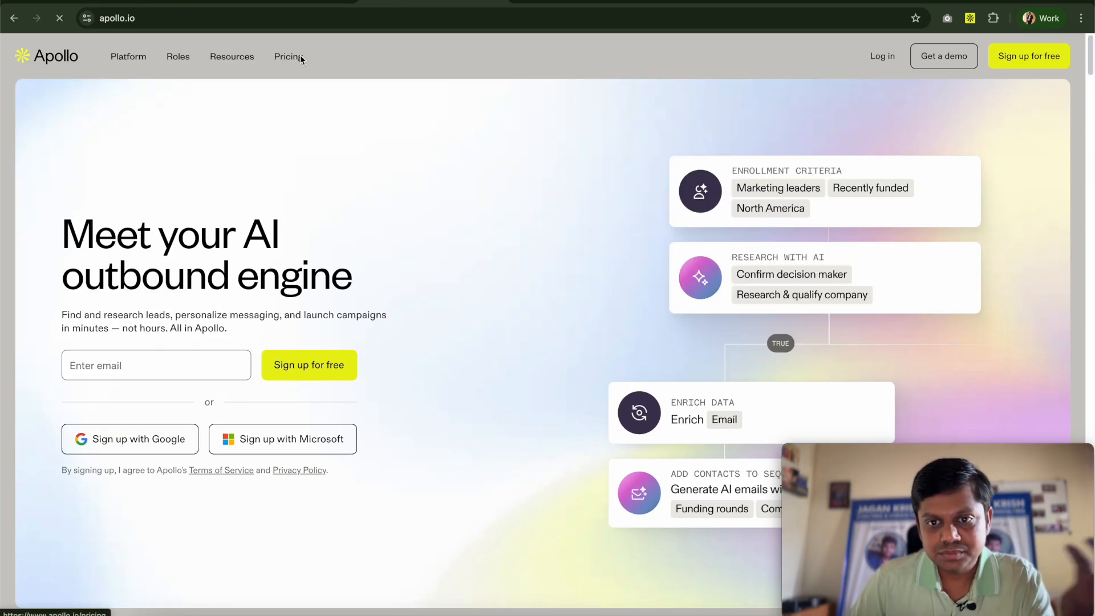
pyautogui.click(300, 58)
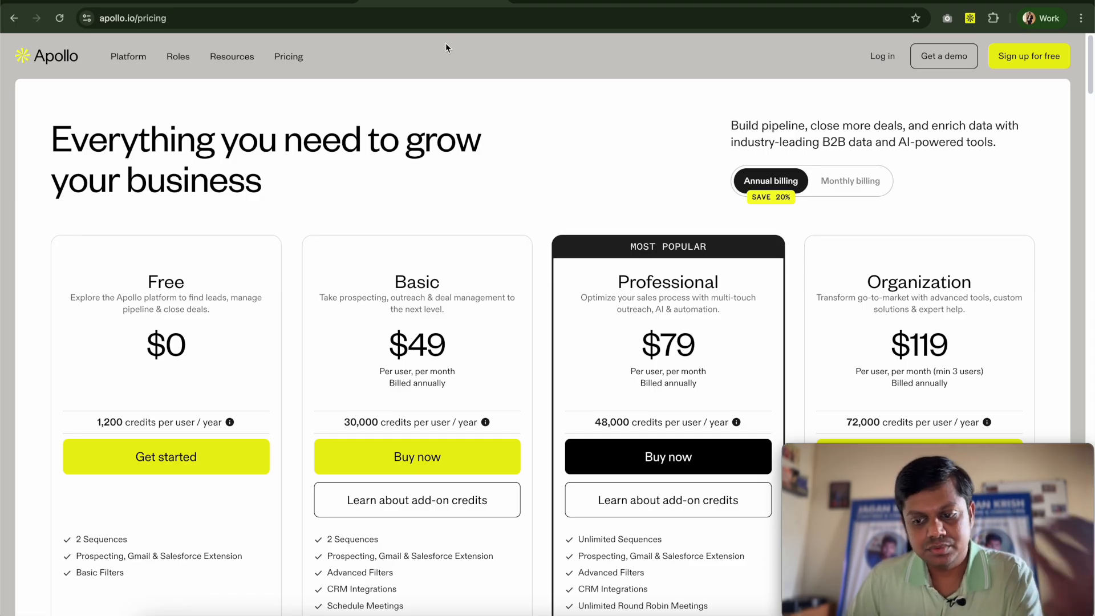
pyautogui.doubleClick(142, 282)
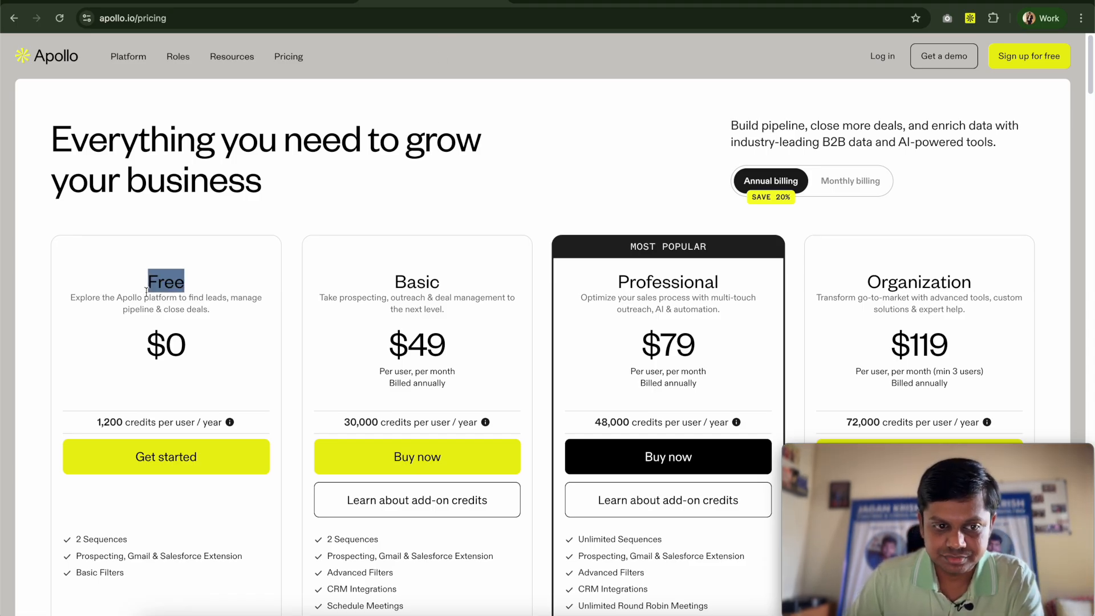
pyautogui.tripleClick(164, 310)
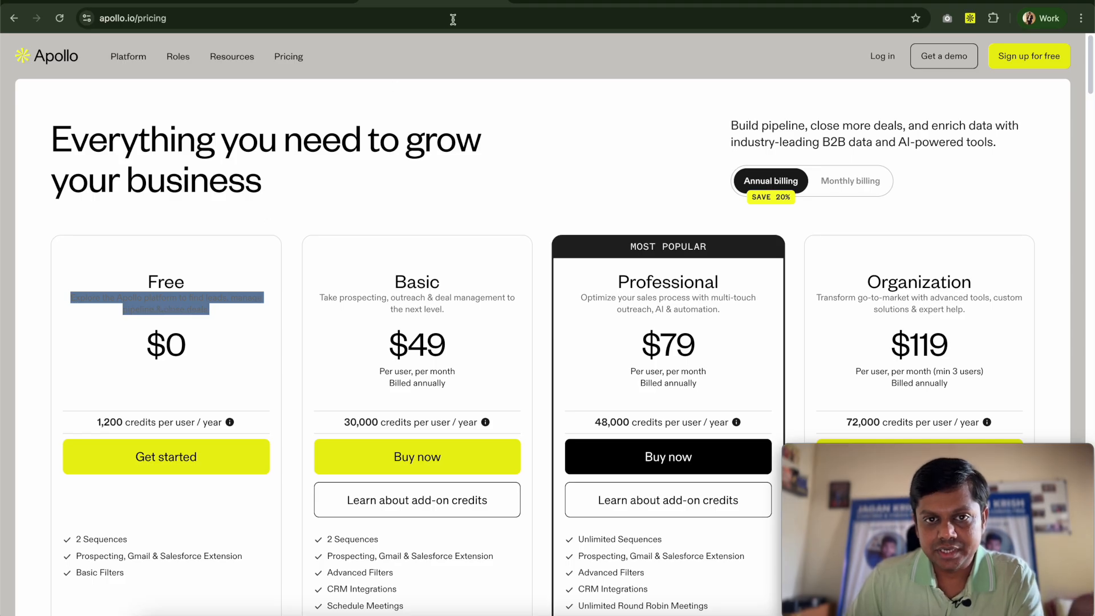
pyautogui.click(497, 1)
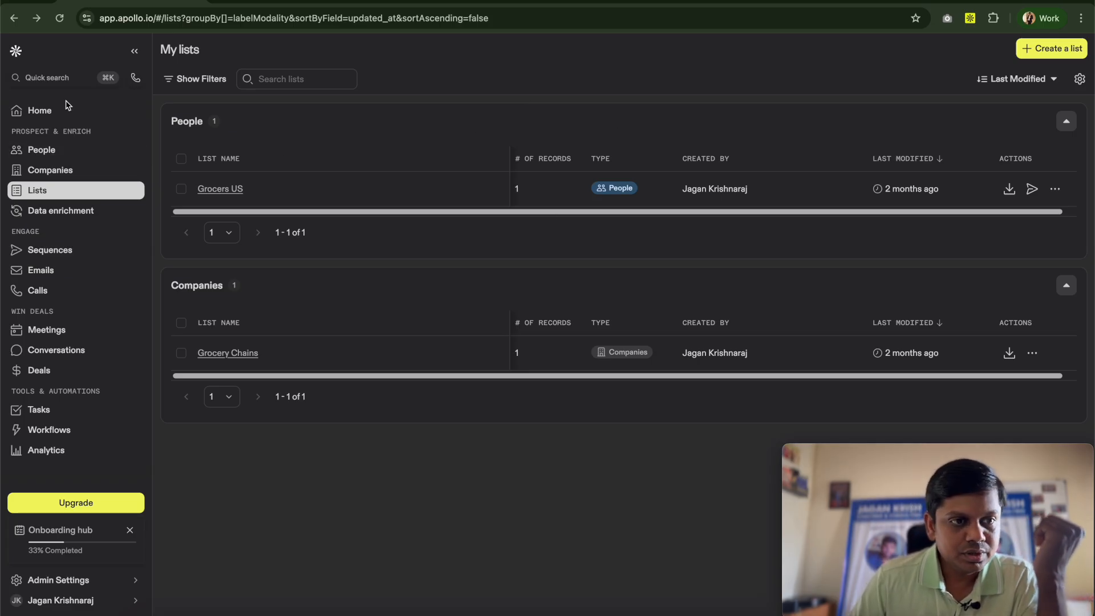
# - Start a new people list named "Florida Grocers US" in the Apollo lists
pyautogui.click(39, 191)
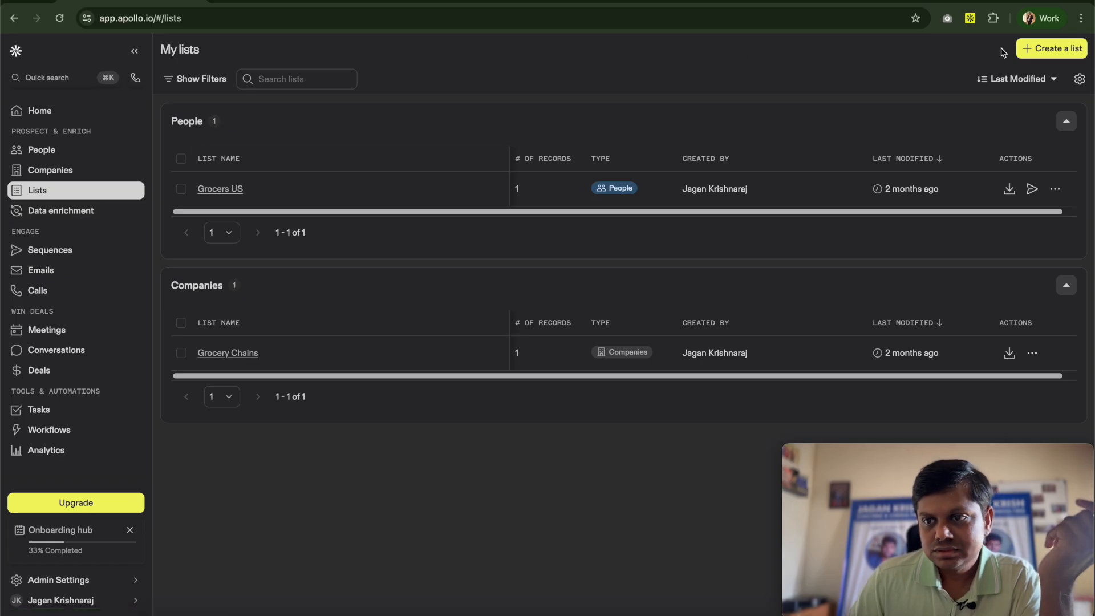
pyautogui.click(1051, 51)
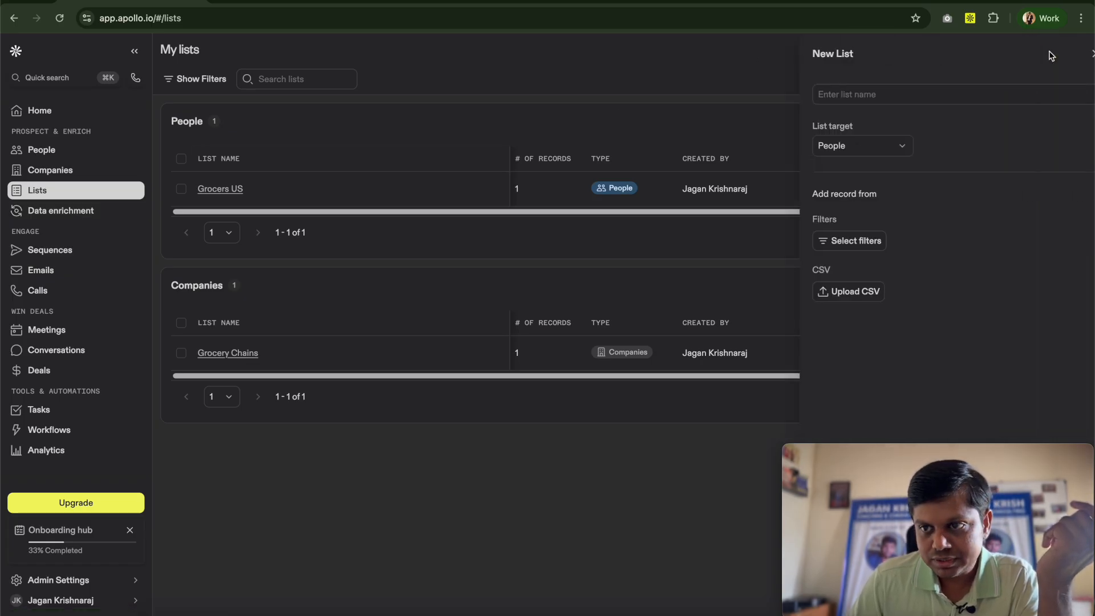
pyautogui.write('Florida Grocers')
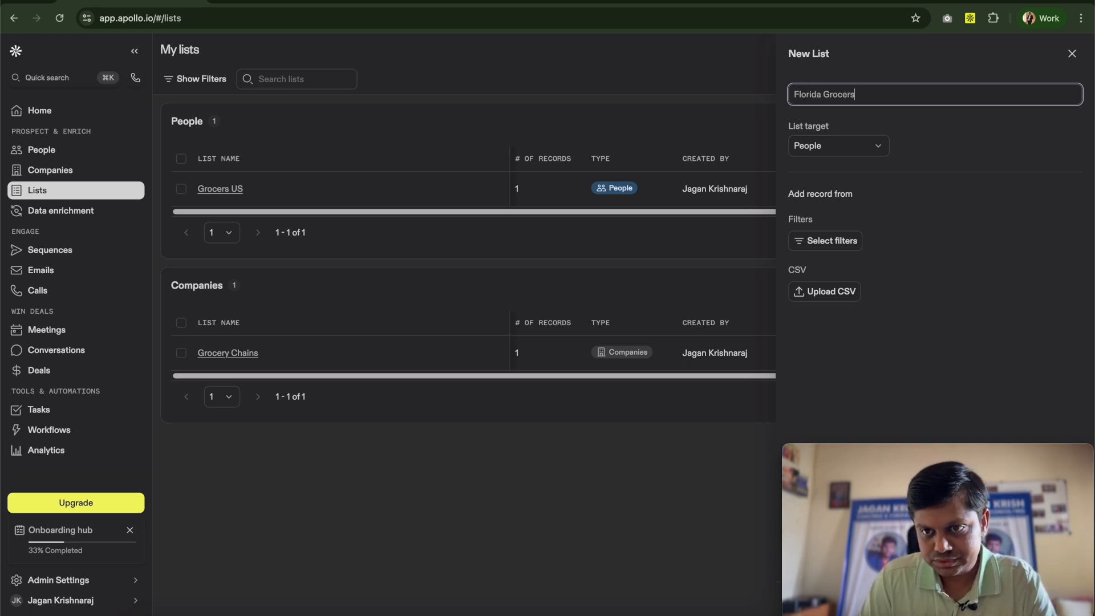
pyautogui.write(' US')
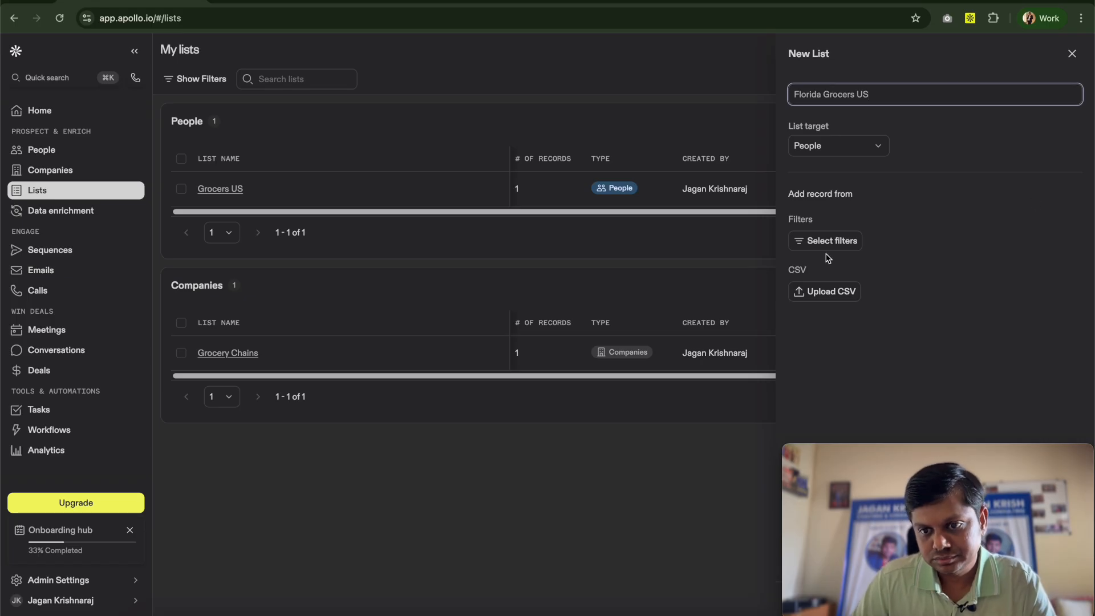
# - Upload dataset_crawler-google-places_2025-09-04_09-41-54-507.csv from the recent files as the new list's record source
pyautogui.click(832, 296)
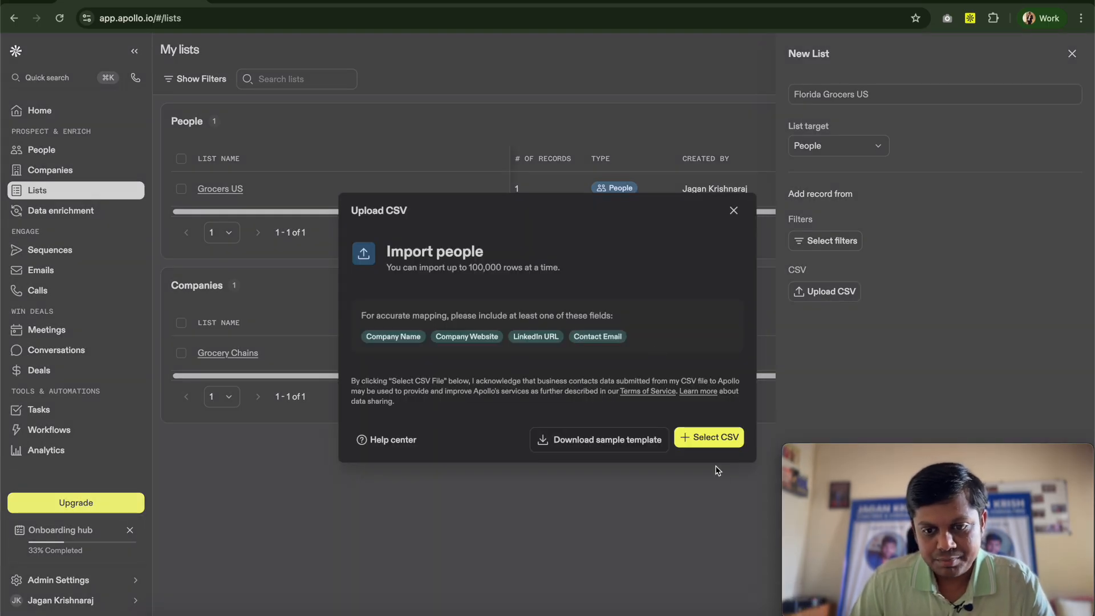
pyautogui.click(710, 438)
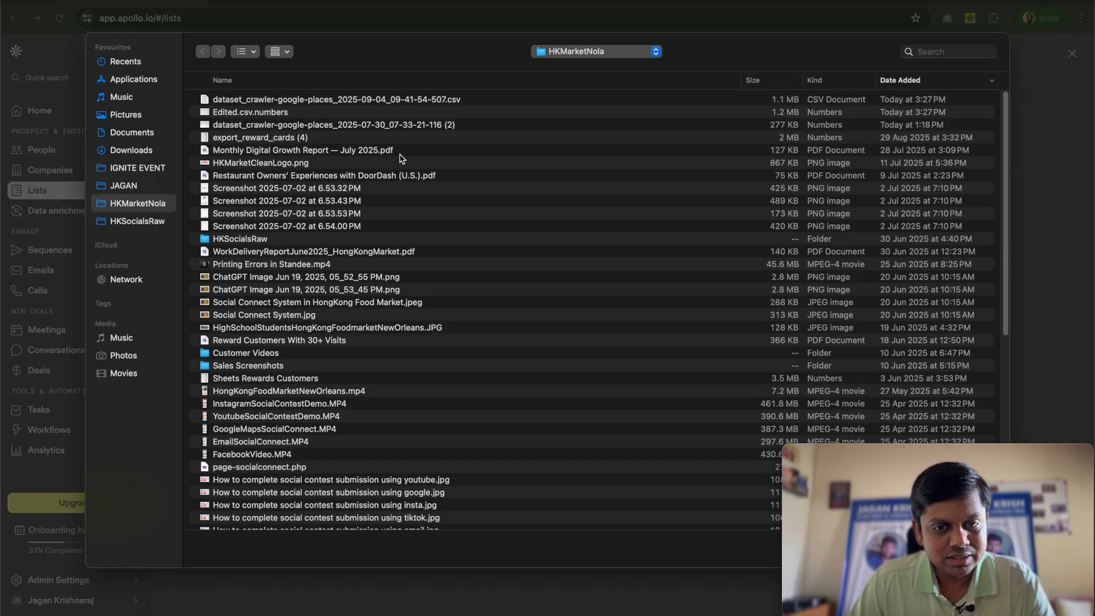
pyautogui.click(139, 63)
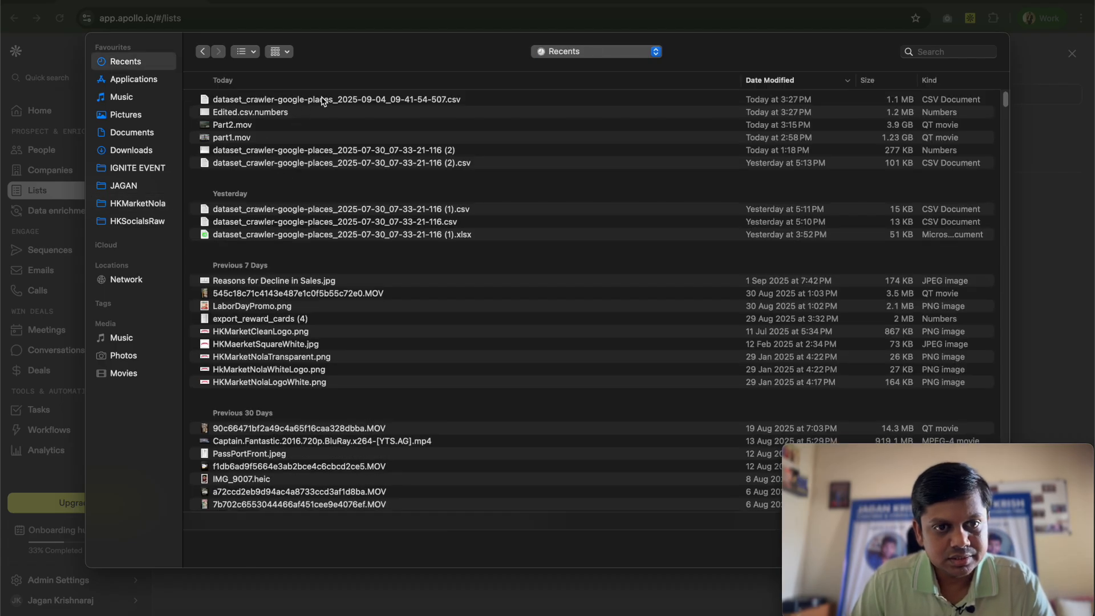
pyautogui.doubleClick(322, 100)
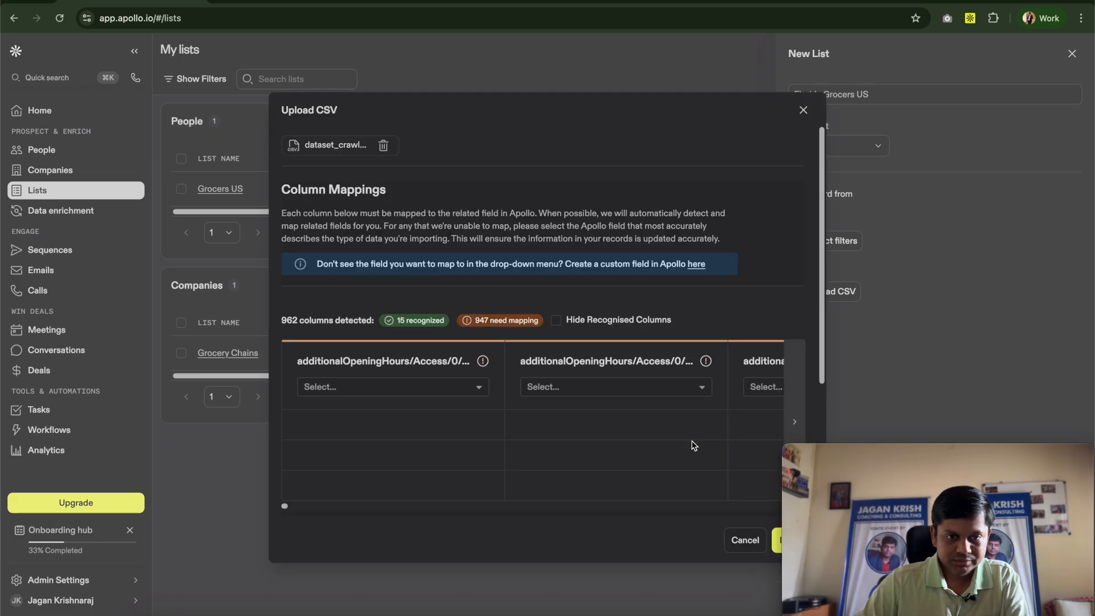
# - Check the detected column counts, then import the CSV without mapping the unrecognized columns
pyautogui.moveTo(287, 321); pyautogui.dragTo(312, 321)
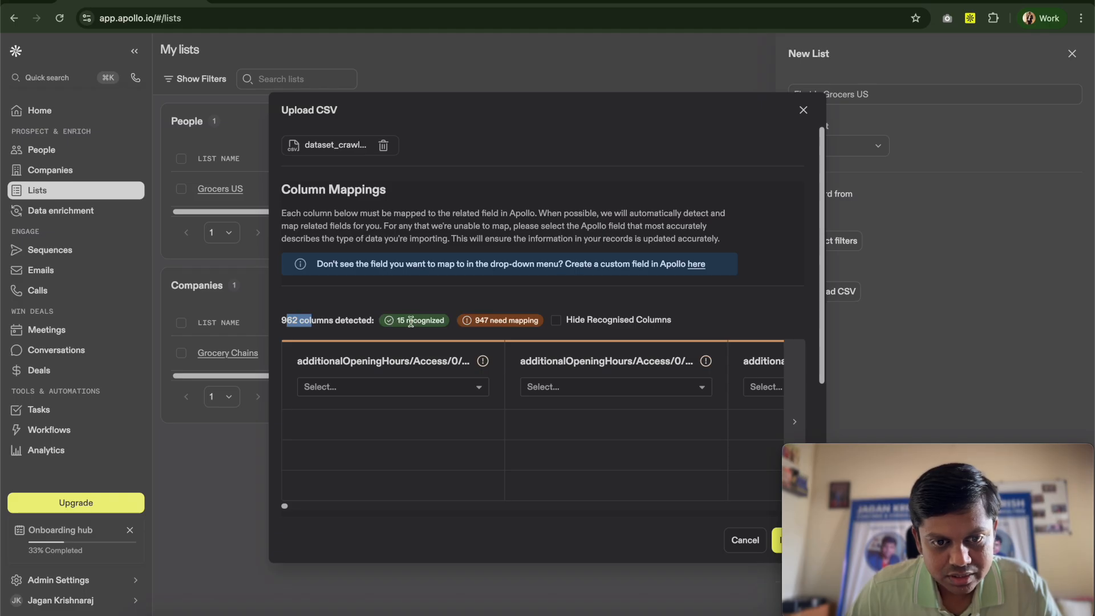
pyautogui.moveTo(806, 449)
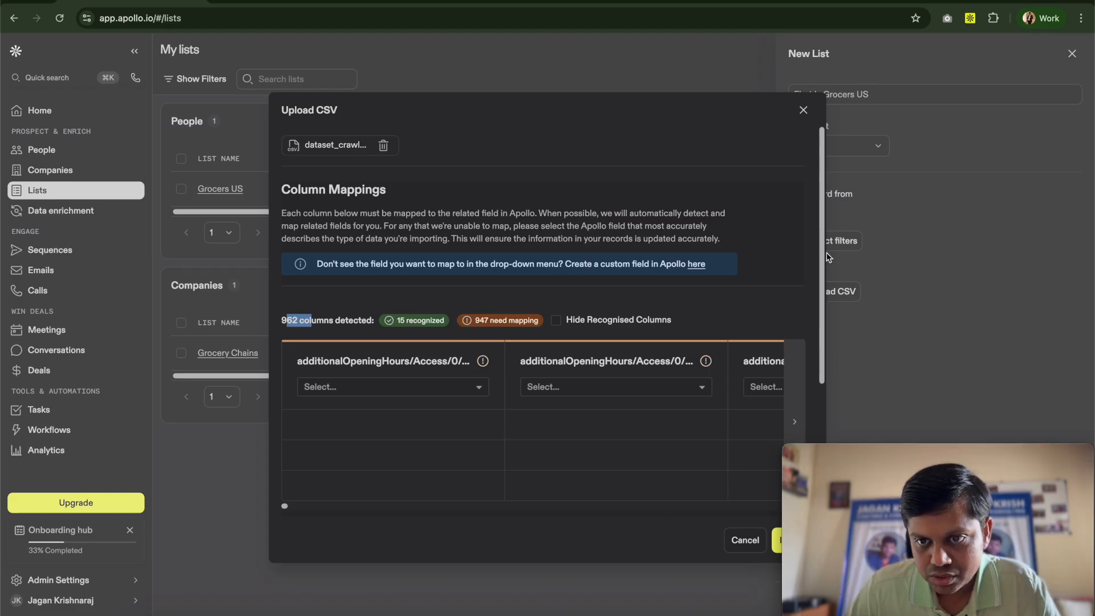
pyautogui.moveTo(787, 452); pyautogui.dragTo(853, 445)
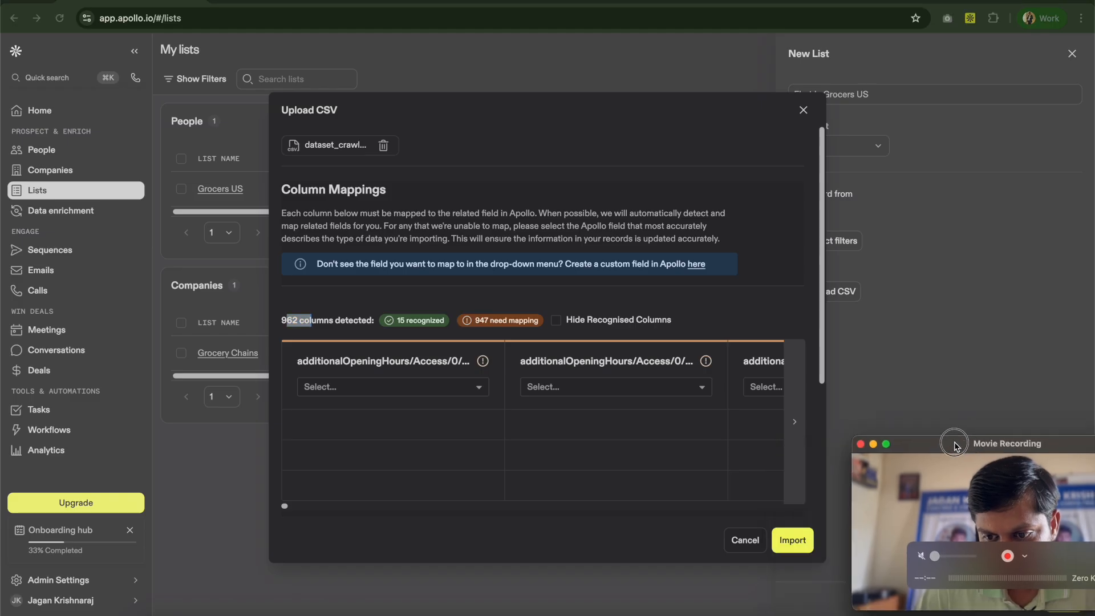
pyautogui.click(793, 540)
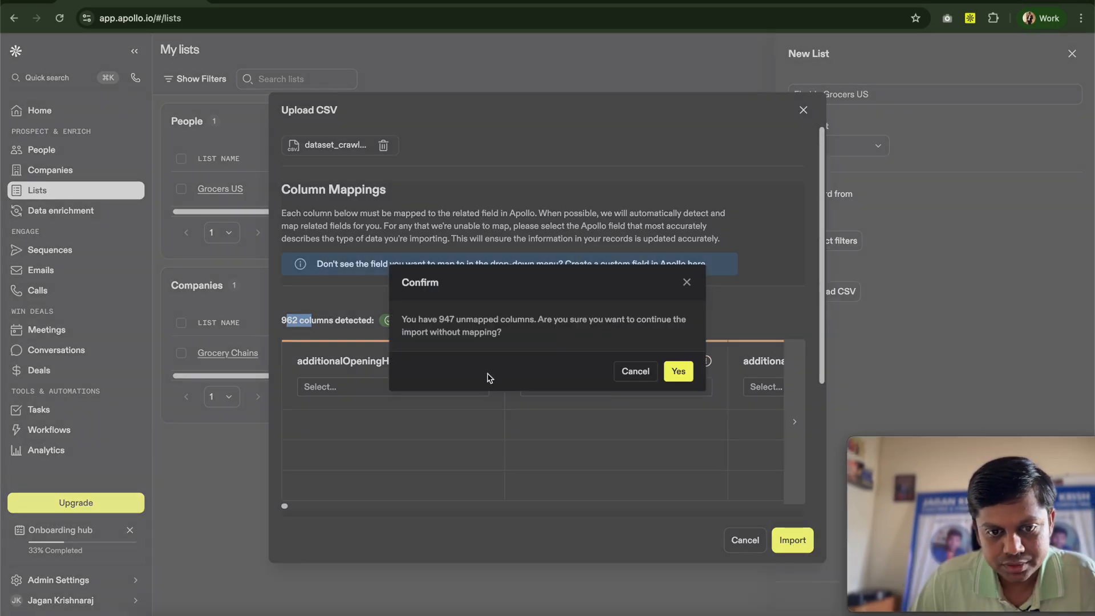
pyautogui.click(677, 371)
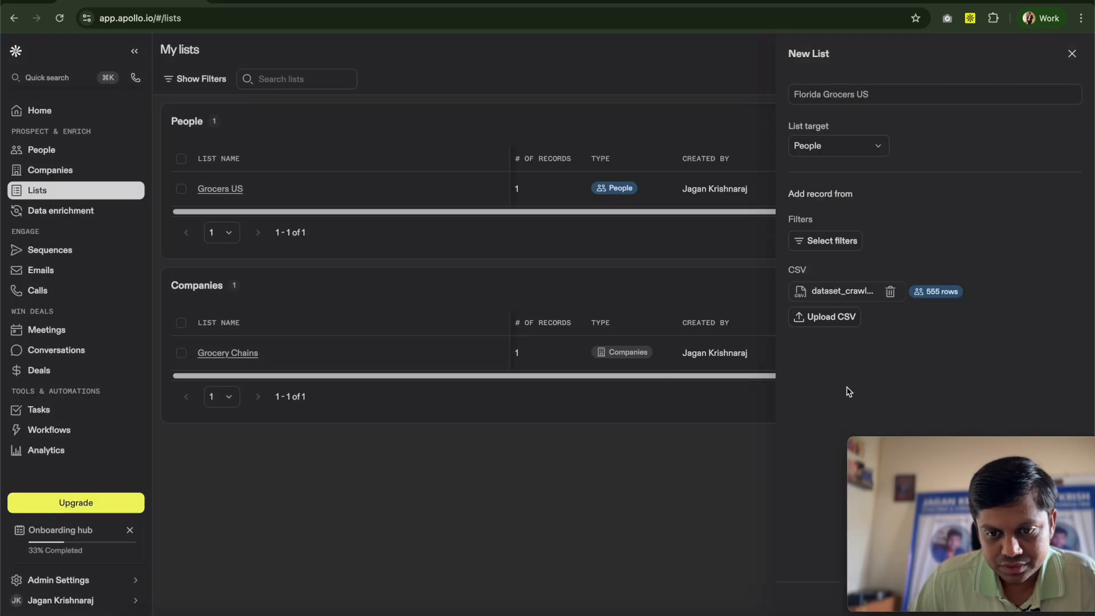
pyautogui.moveTo(937, 447); pyautogui.dragTo(867, 455)
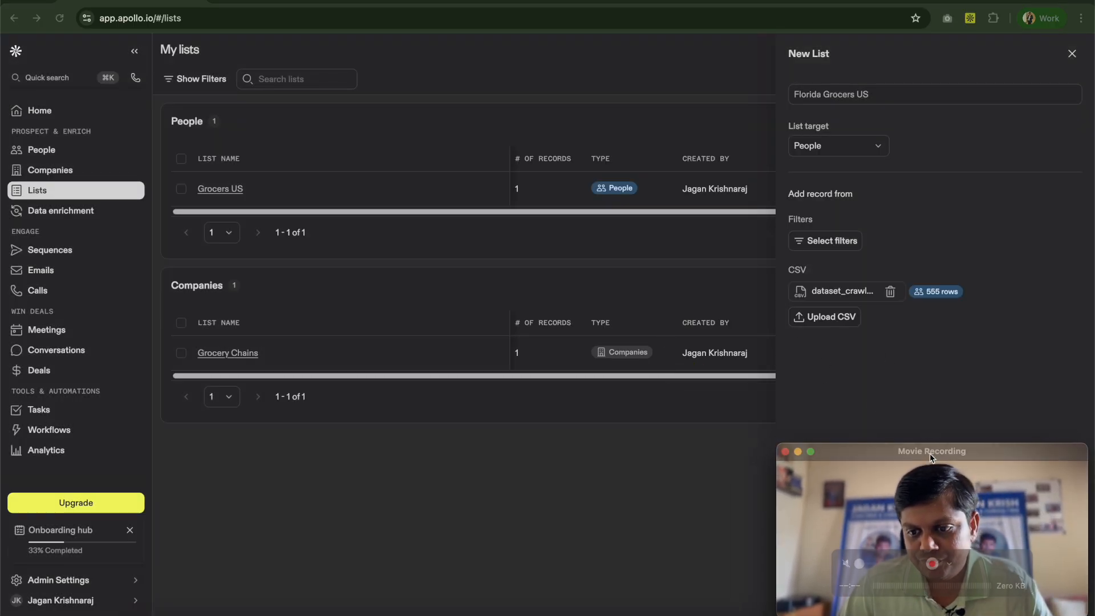
pyautogui.moveTo(919, 451); pyautogui.dragTo(160, 422)
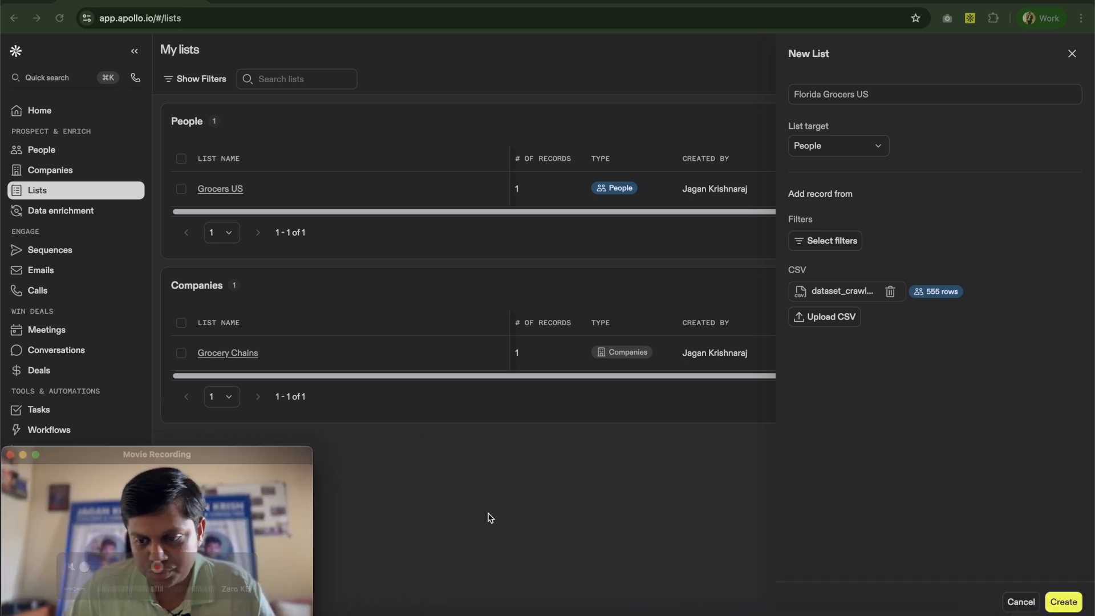
# - Create the "Florida Grocers US" list, open it to check its records, and return to the lists overview
pyautogui.click(1064, 603)
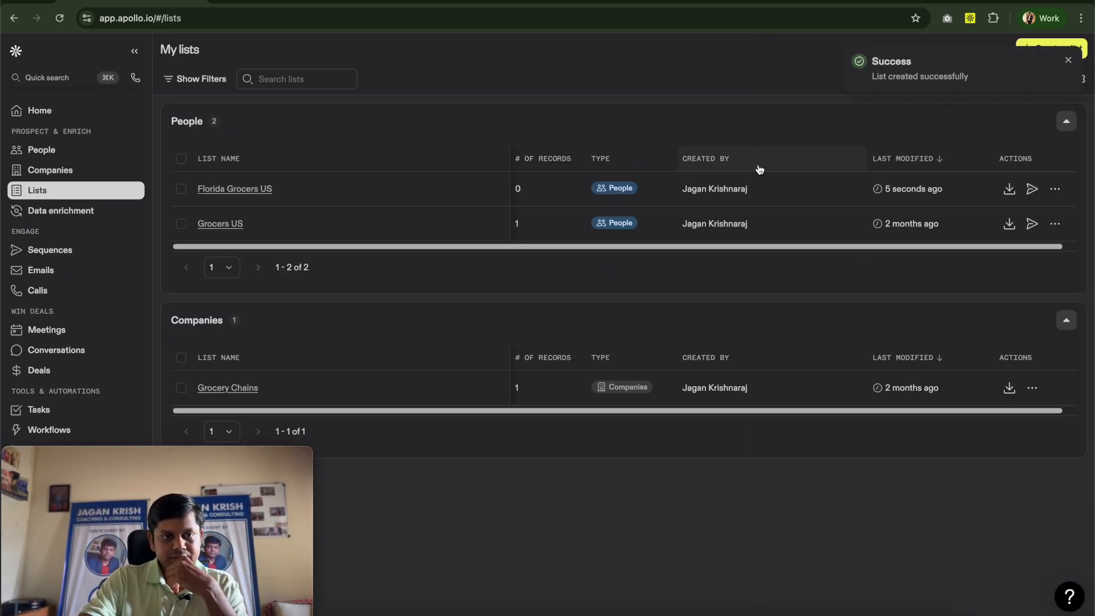
pyautogui.click(251, 191)
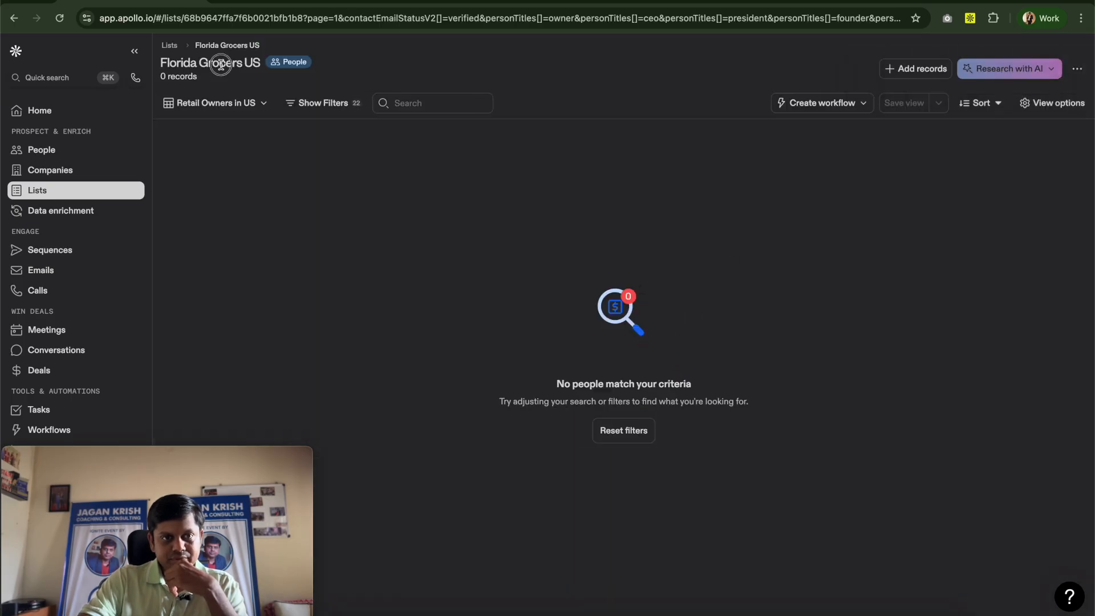
pyautogui.click(37, 192)
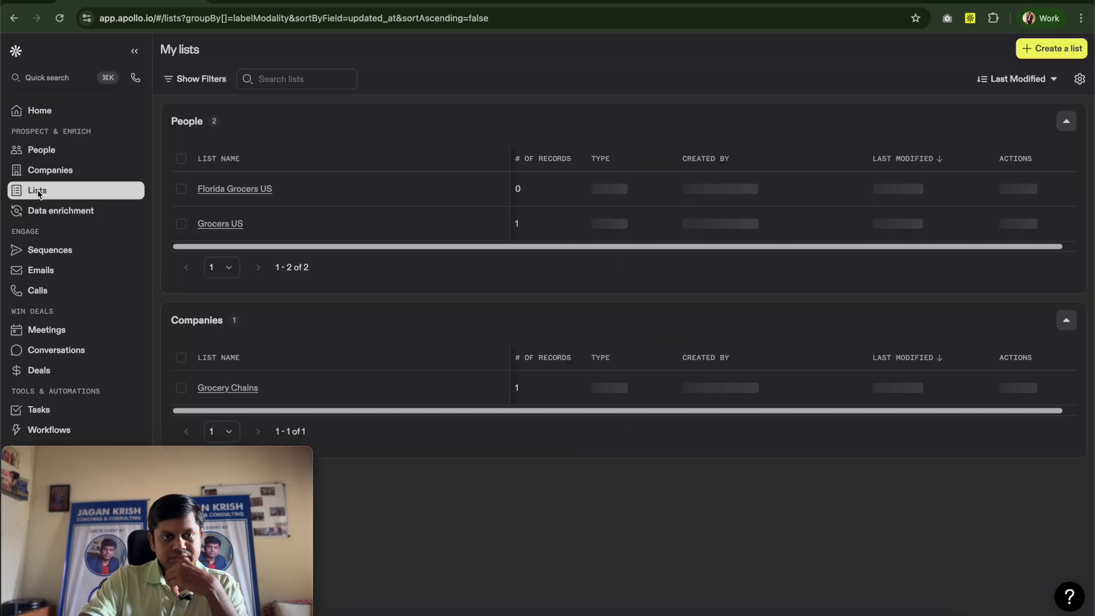
# - Reload the lists overview and check the record count of the "Florida Grocers US" list
pyautogui.doubleClick(517, 188)
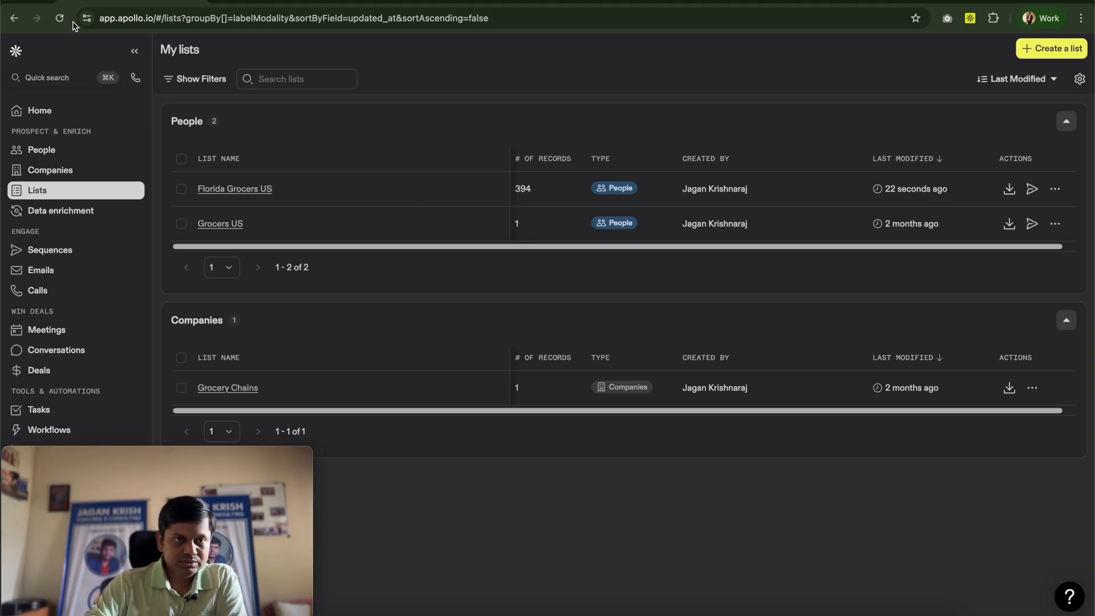
pyautogui.click(60, 18)
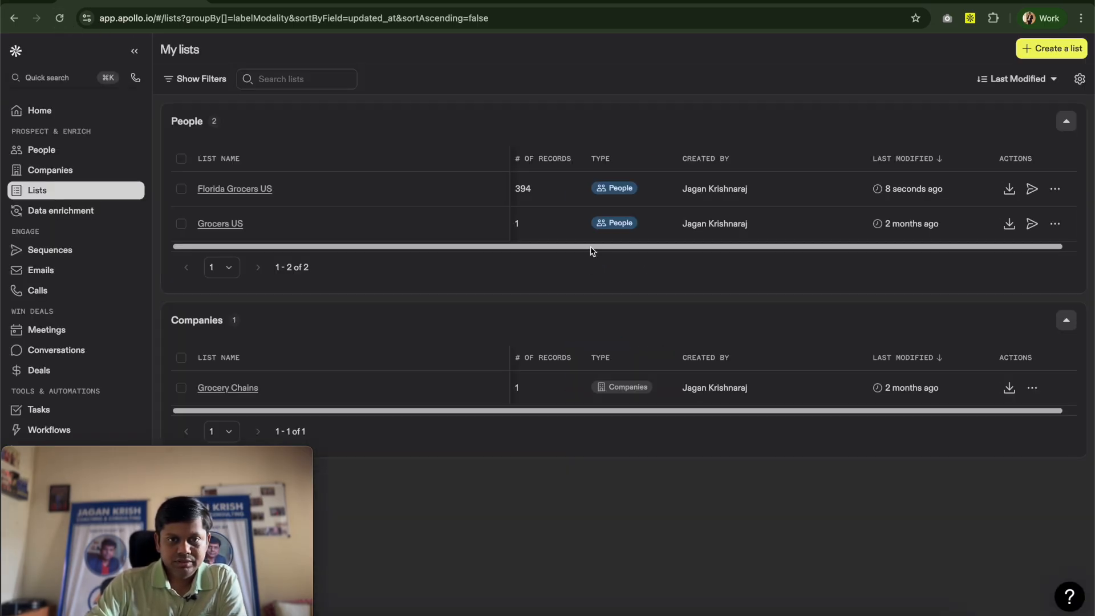
pyautogui.moveTo(520, 186); pyautogui.dragTo(571, 195)
pyautogui.click(60, 17)
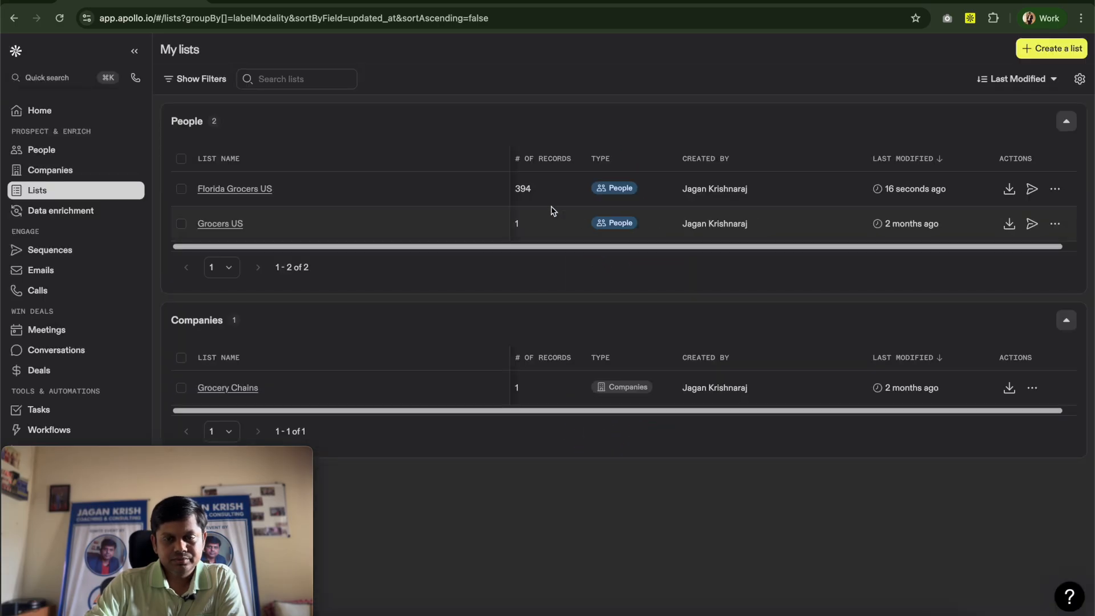
pyautogui.doubleClick(524, 188)
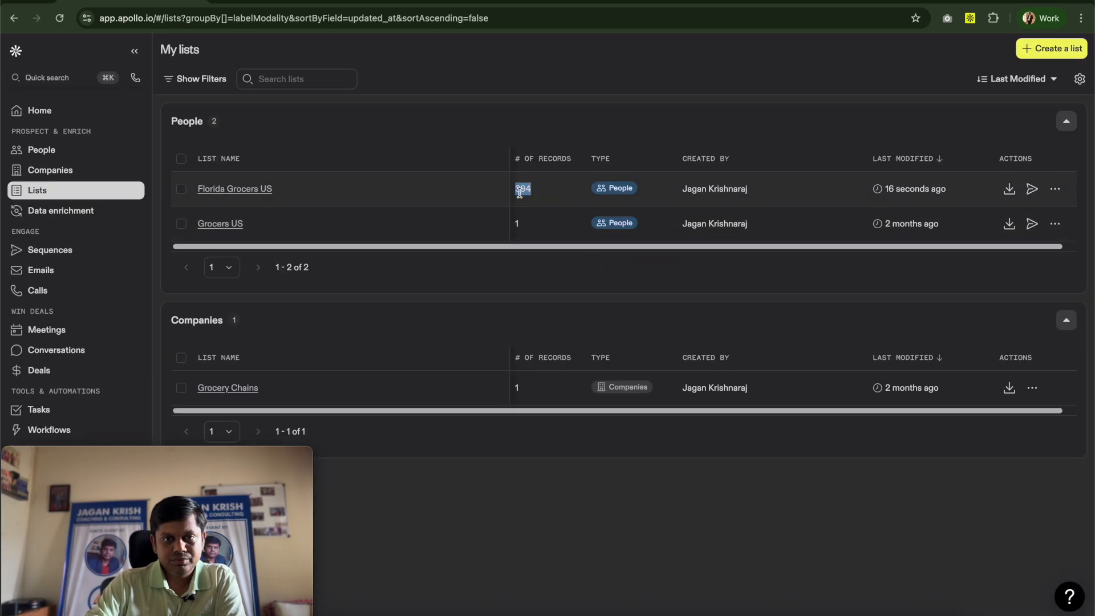
# - Open the "US Grocers 5 Email Sequence" and examine the subjects, email texts and scheduled tasks of its steps
pyautogui.click(181, 190)
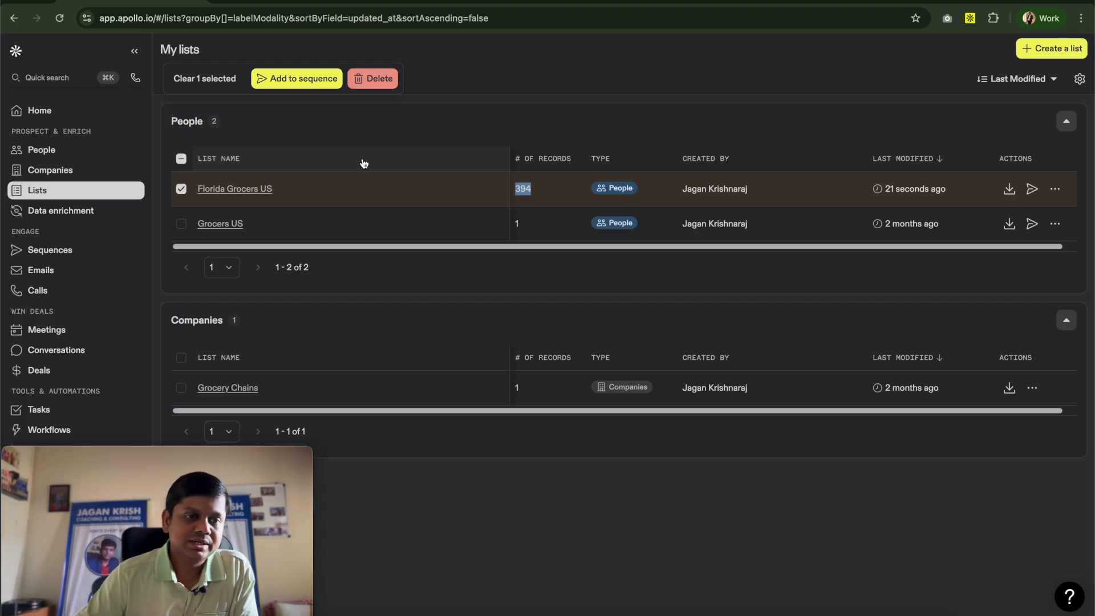
pyautogui.click(63, 245)
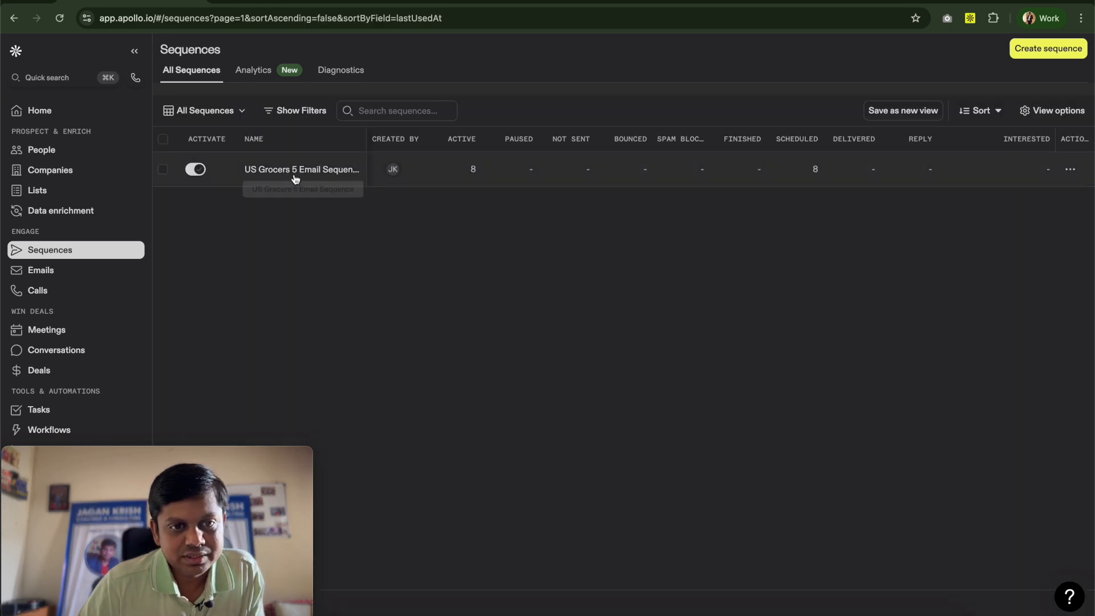
pyautogui.click(294, 175)
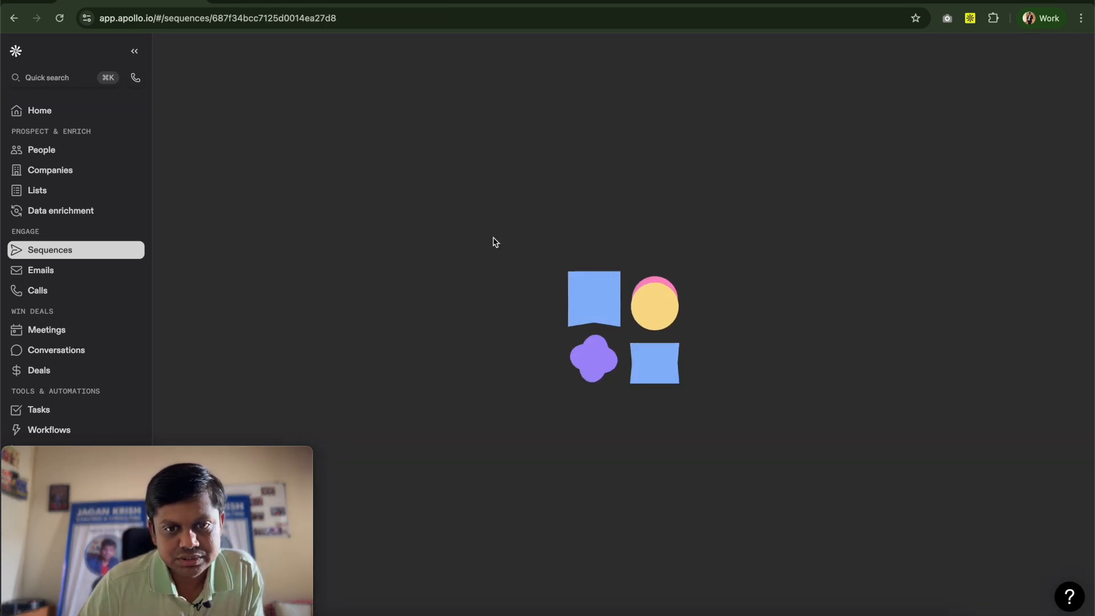
pyautogui.scroll(-5, 417, 247)
pyautogui.scroll(-3, 425, 256)
pyautogui.scroll(4, 428, 263)
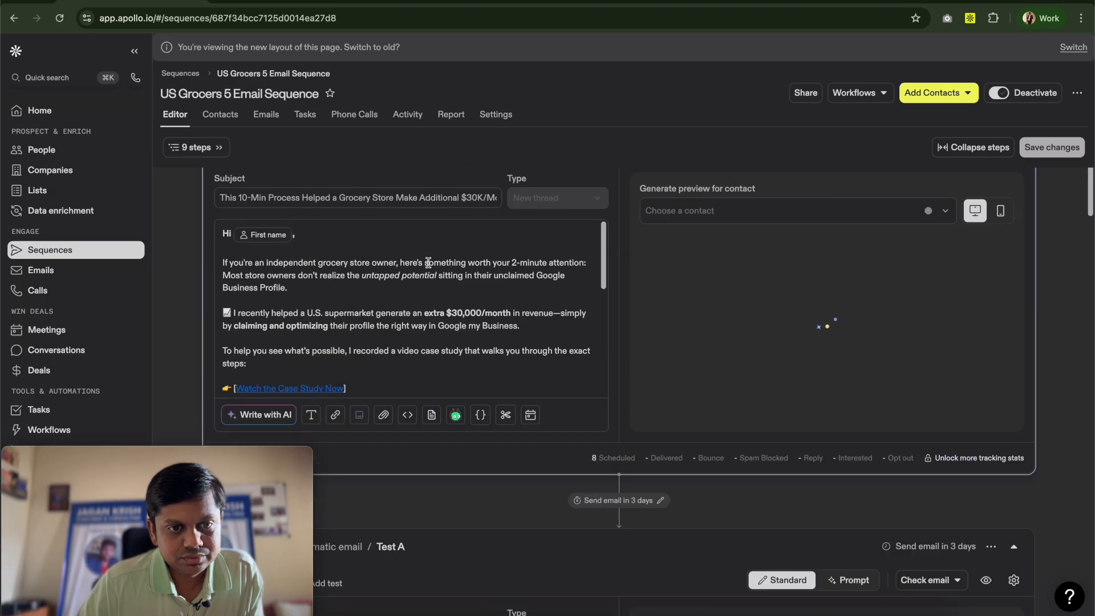
pyautogui.scroll(-10, 428, 262)
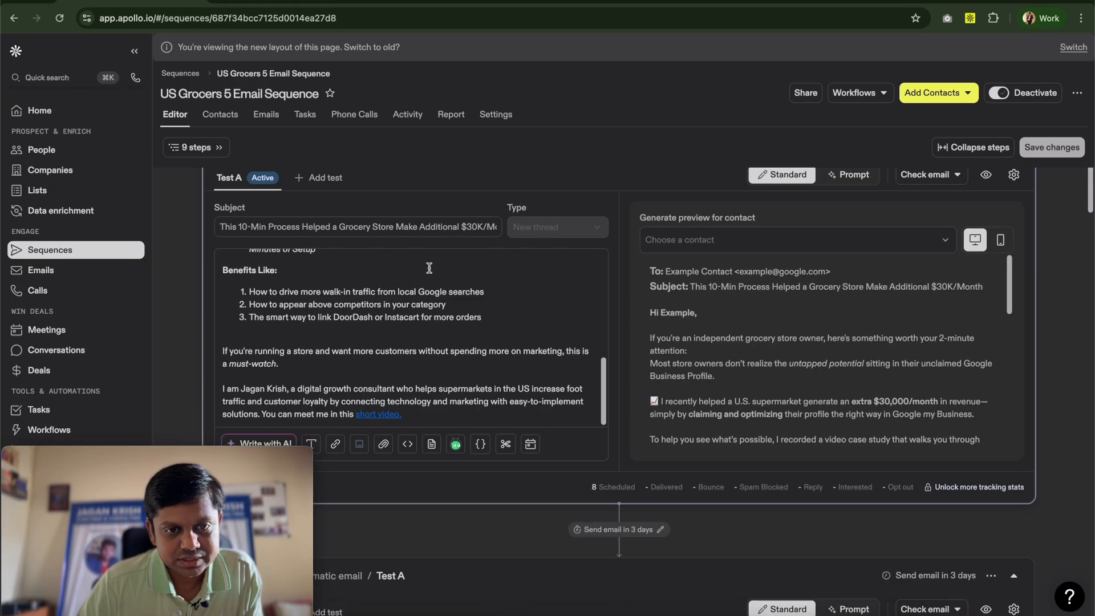
pyautogui.scroll(-15, 483, 306)
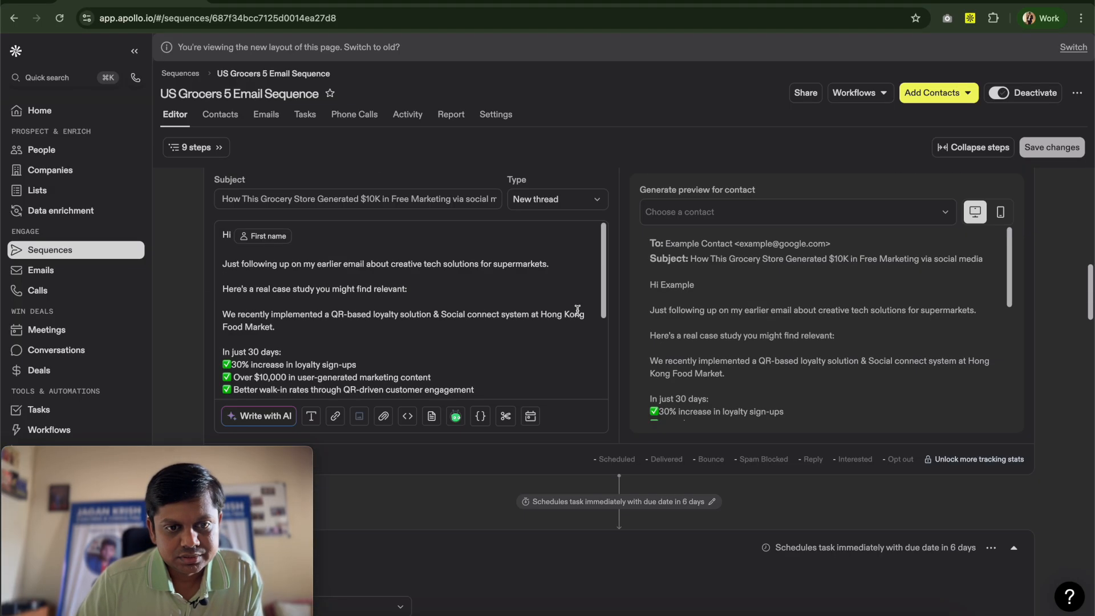
pyautogui.scroll(-3, 577, 311)
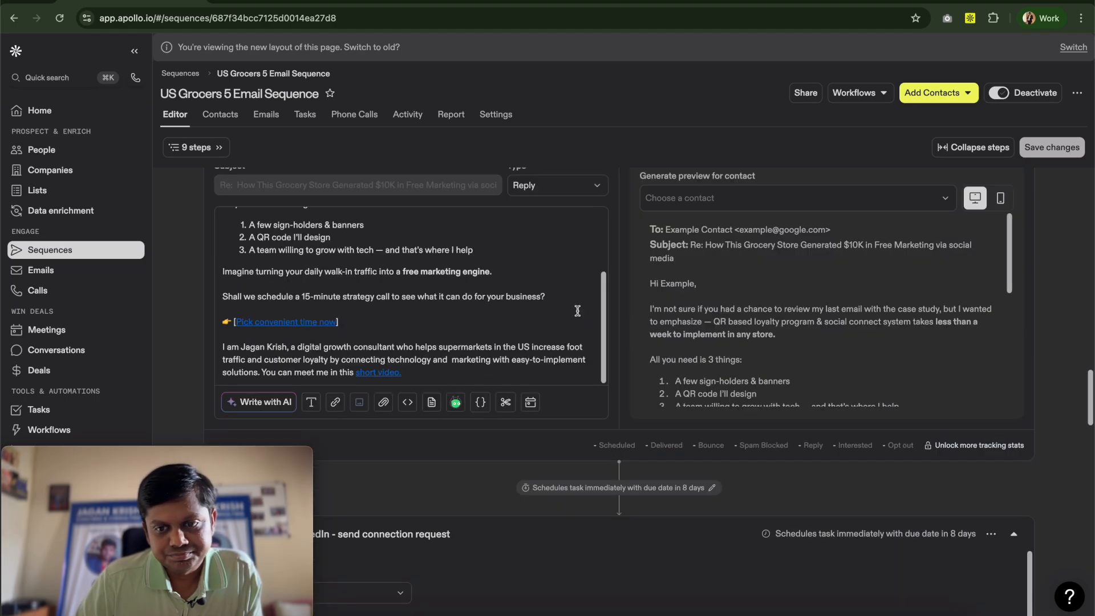
pyautogui.scroll(20, 585, 328)
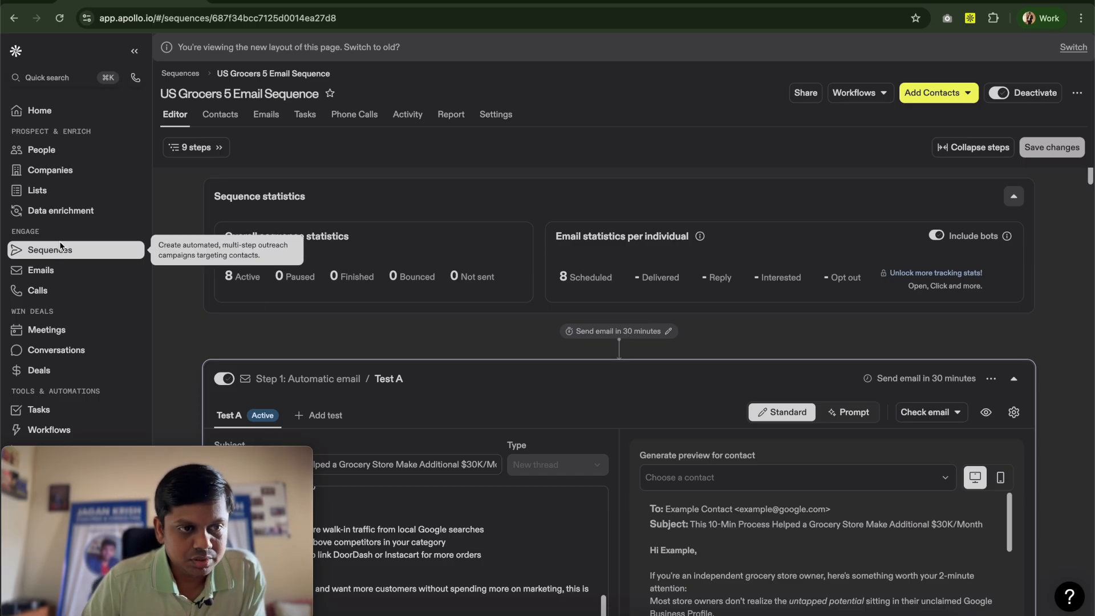
# - Submit all contacts of the "Florida Grocers US" list for adding to the "US Grocers 5 Email Sequence", keeping contact validation on
pyautogui.click(38, 191)
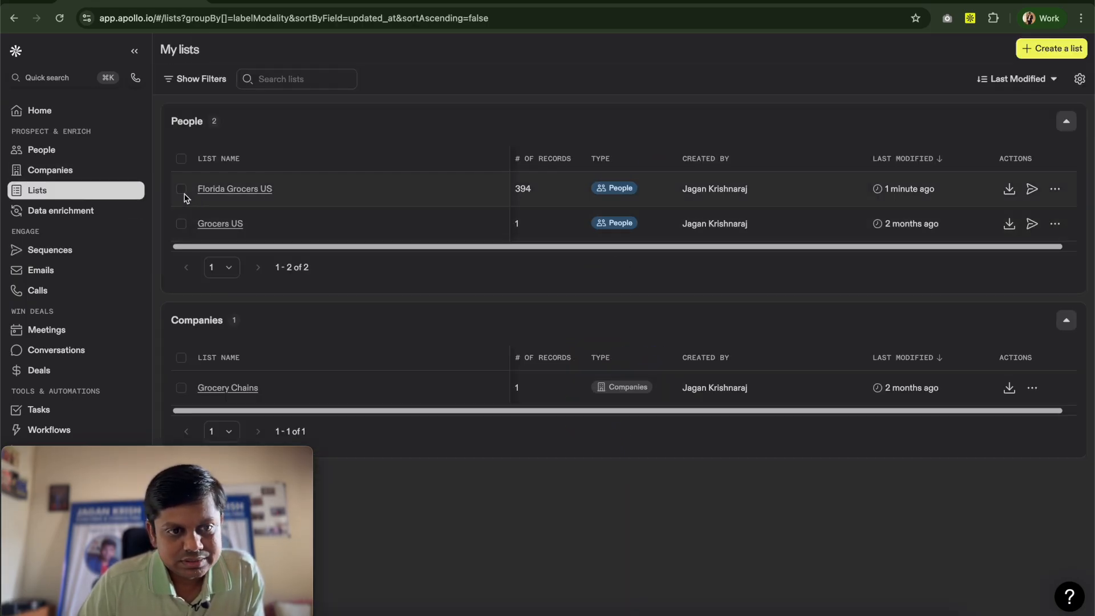
pyautogui.click(181, 190)
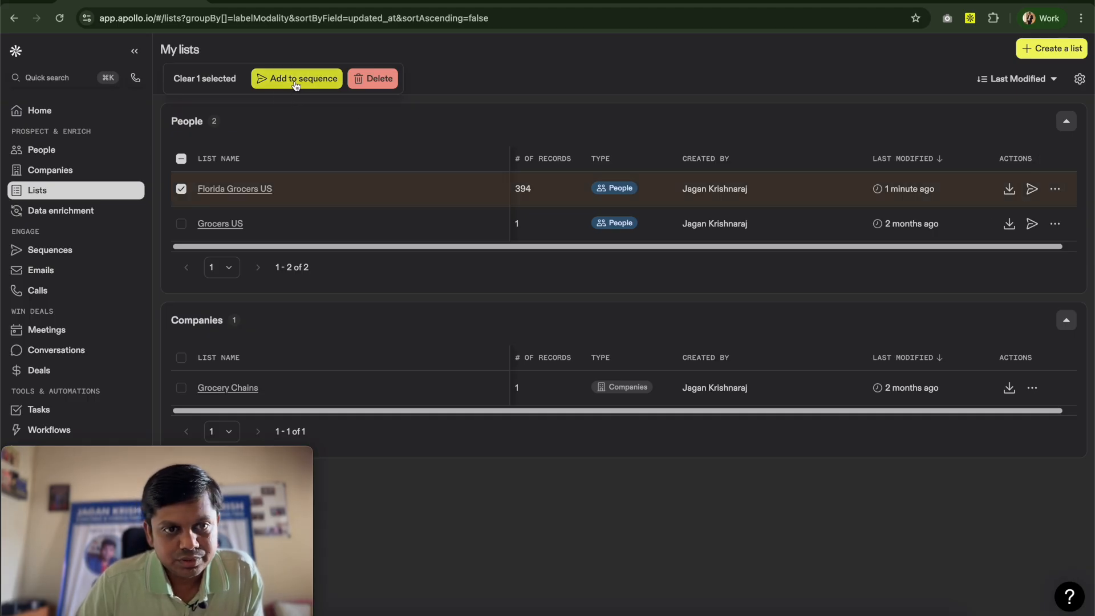
pyautogui.click(296, 85)
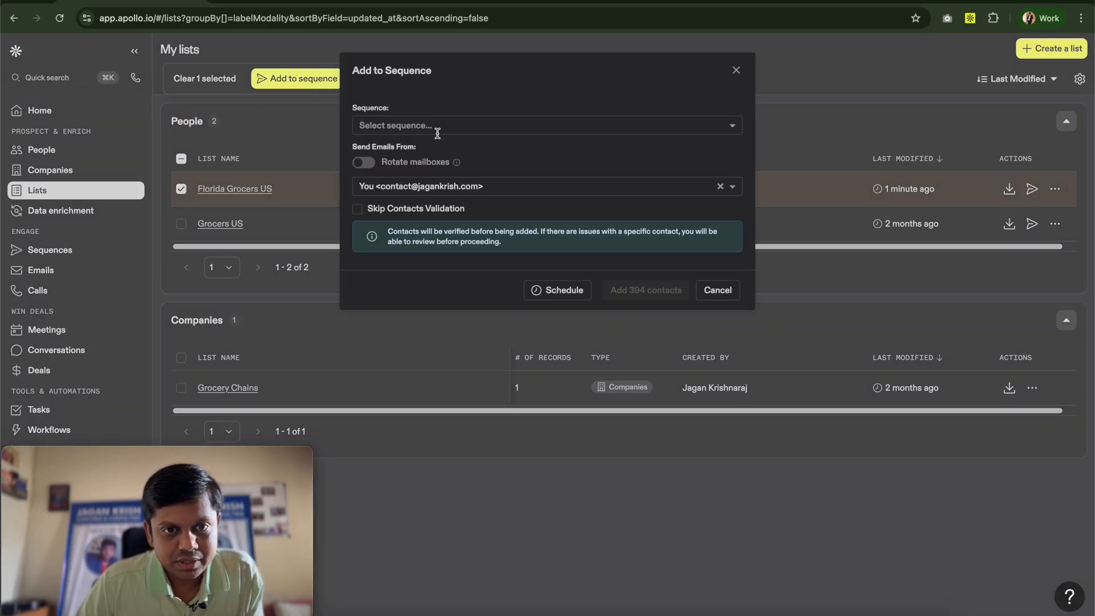
pyautogui.click(441, 126)
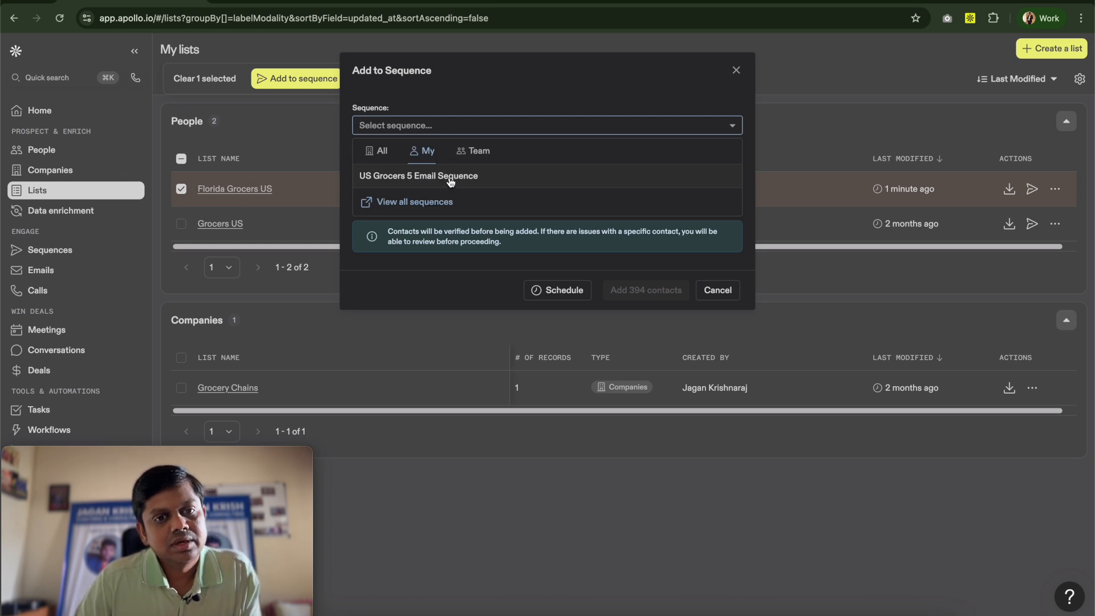
pyautogui.click(450, 177)
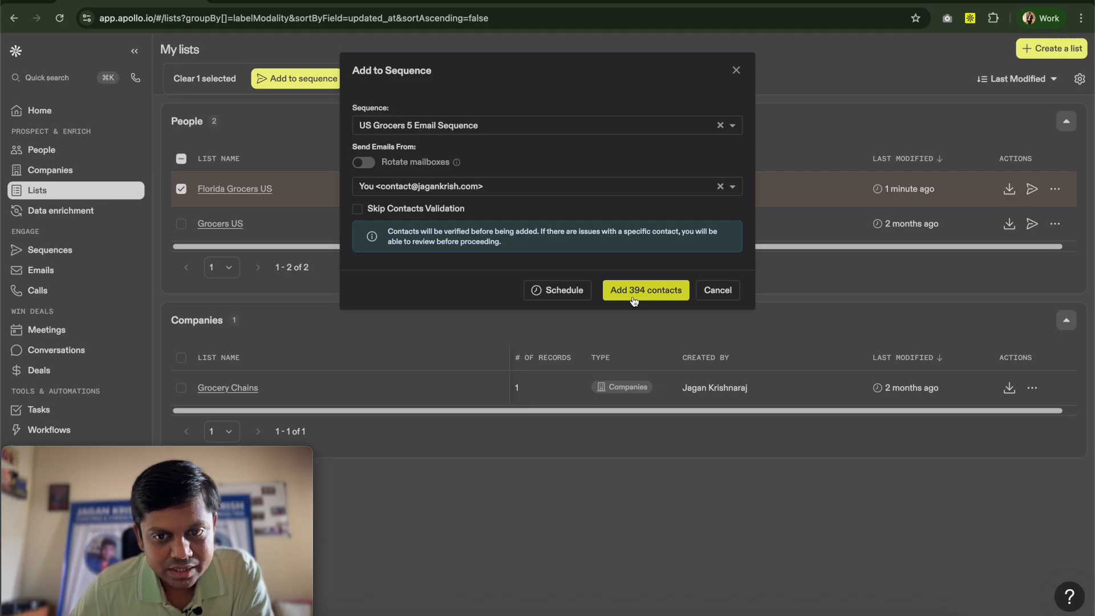
pyautogui.click(634, 291)
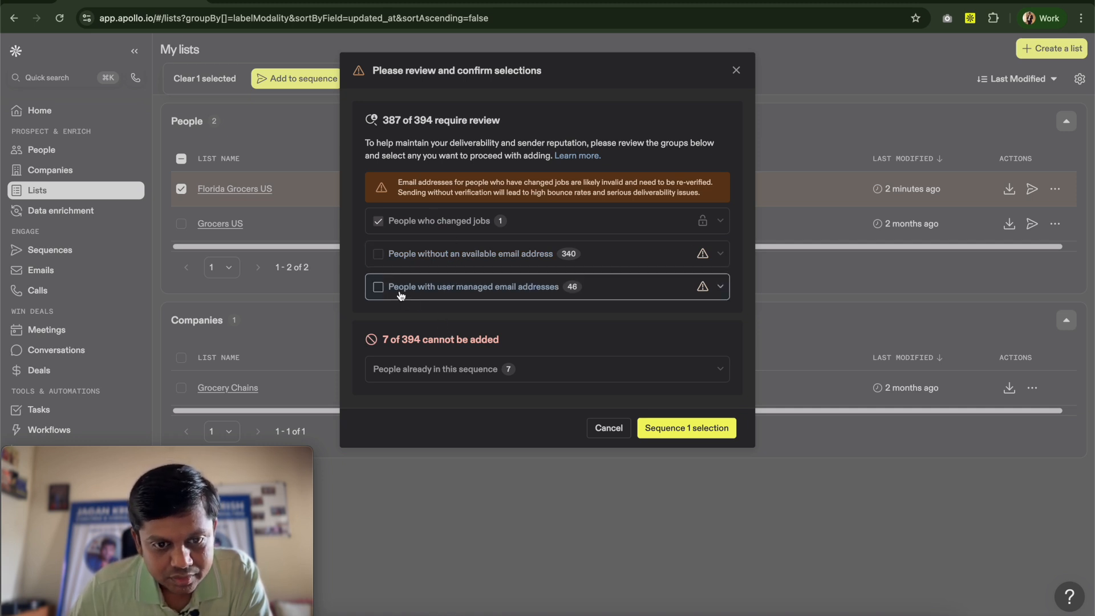
# - Expand the group of people with user managed email addresses and include it in the sequence selection
pyautogui.moveTo(398, 293)
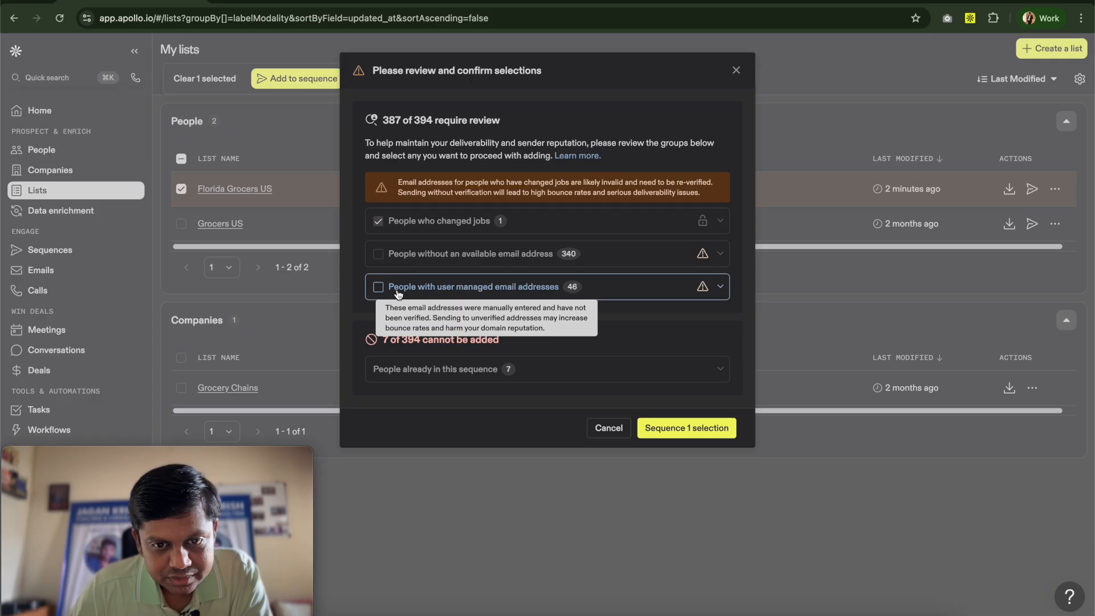
pyautogui.click(398, 293)
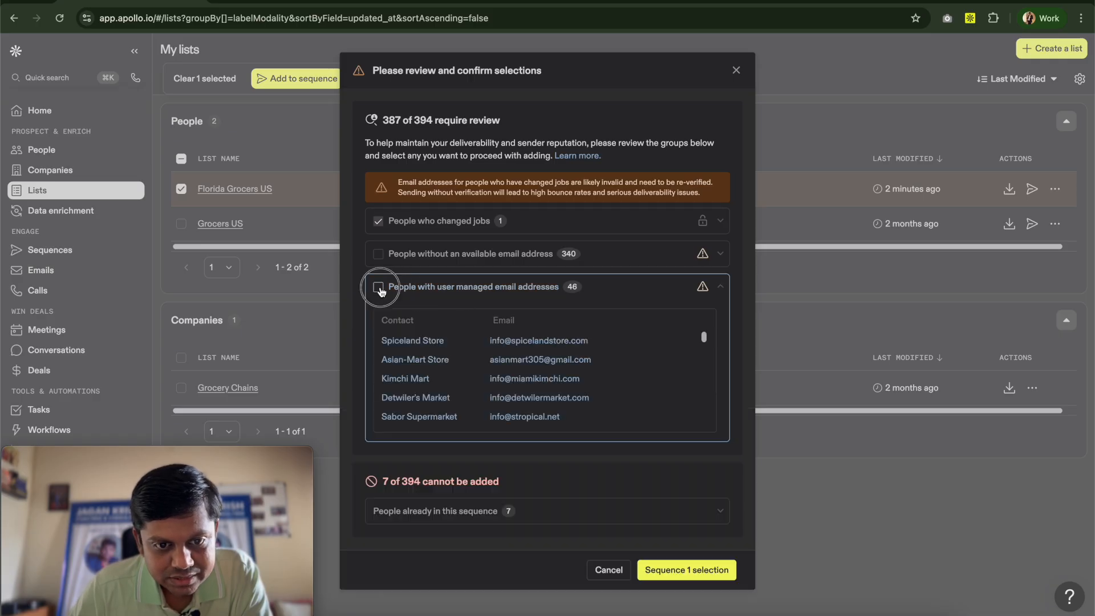
pyautogui.click(378, 286)
# - Examine the contacts and email addresses in the user managed email addresses group through to the end
pyautogui.scroll(-5, 510, 354)
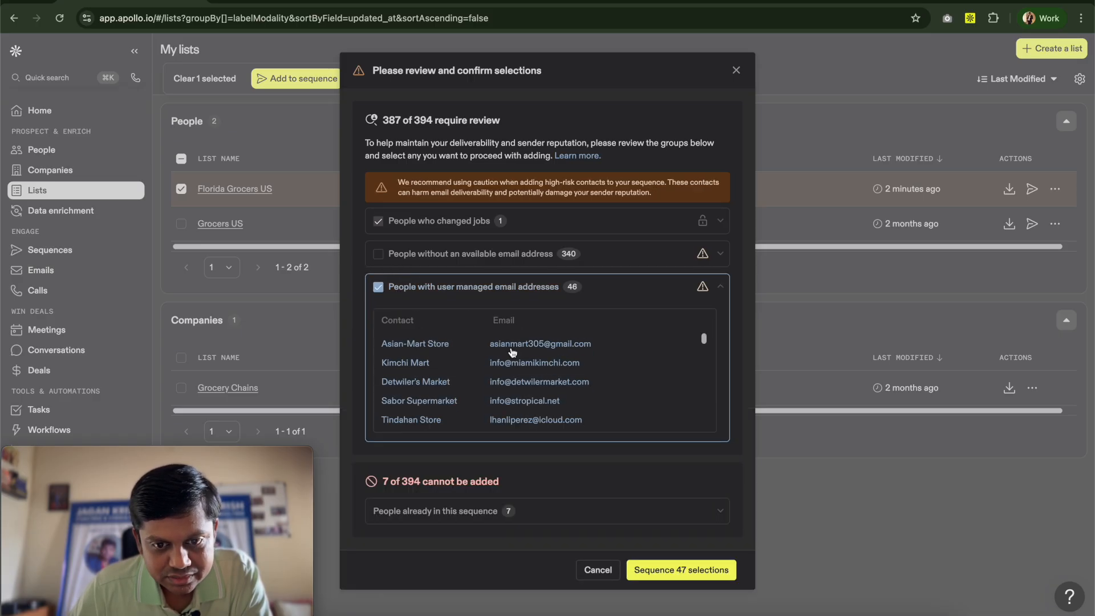
pyautogui.scroll(-1, 421, 375)
pyautogui.scroll(-1, 451, 377)
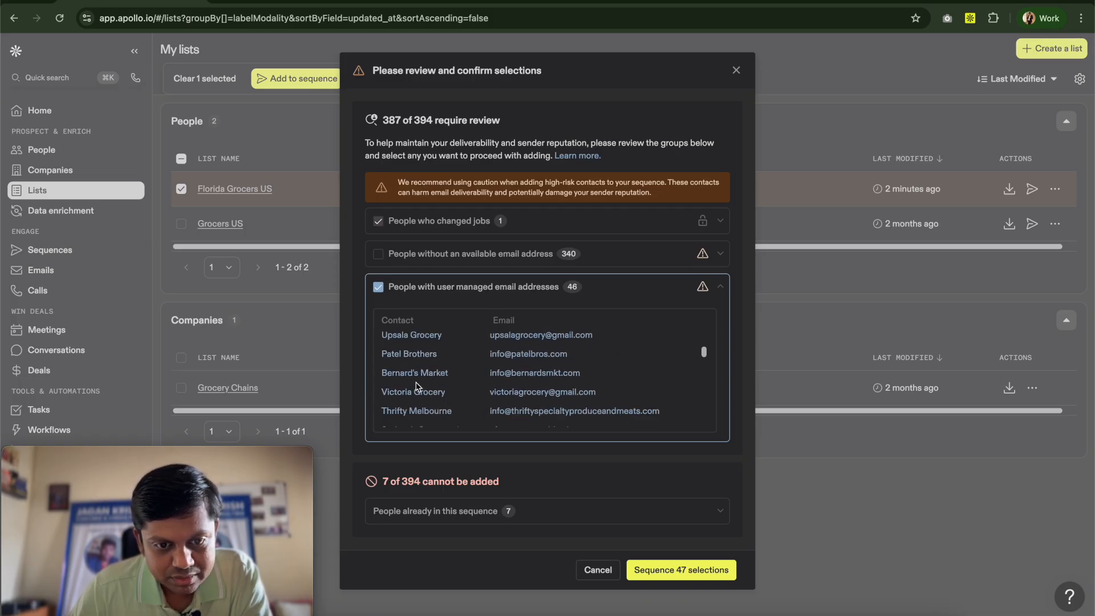
pyautogui.scroll(-1, 396, 388)
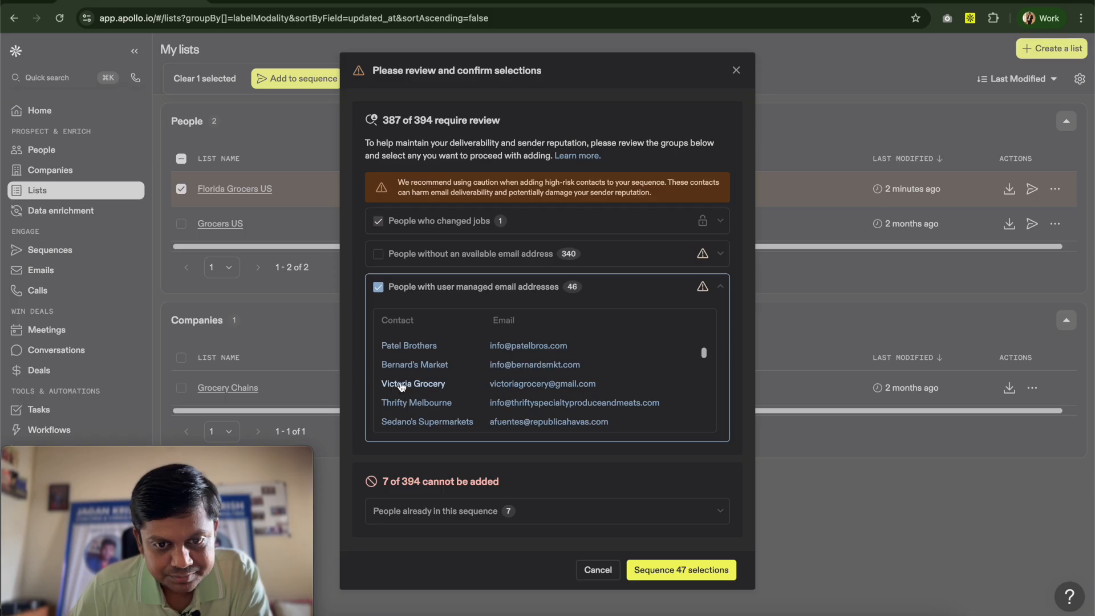
pyautogui.scroll(-3, 402, 387)
pyautogui.scroll(-5, 406, 390)
pyautogui.scroll(-6, 408, 393)
pyautogui.scroll(-6, 409, 392)
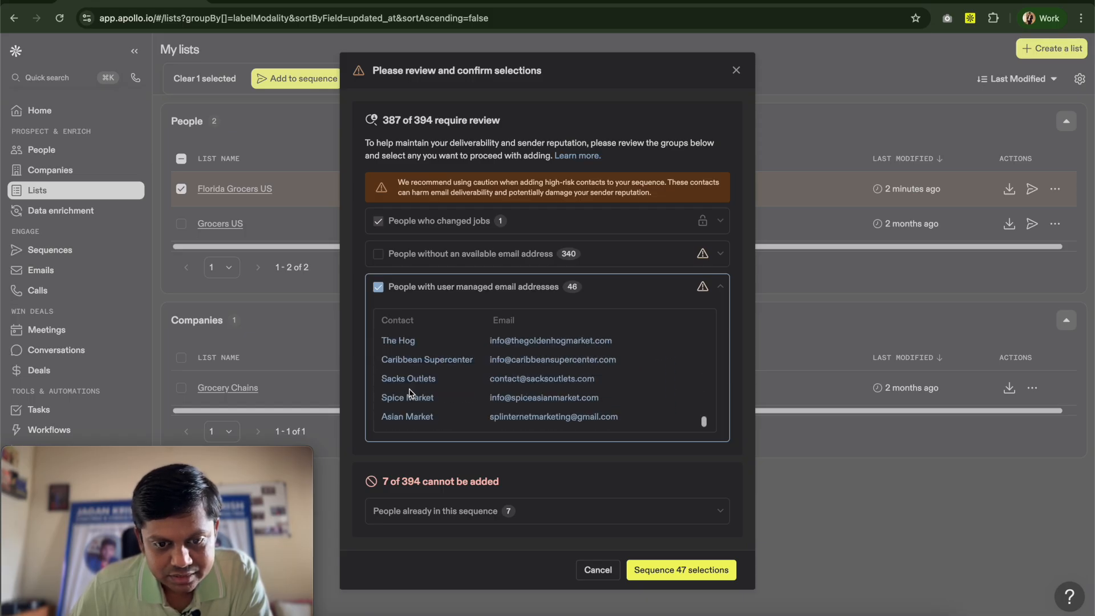
pyautogui.scroll(1, 465, 356)
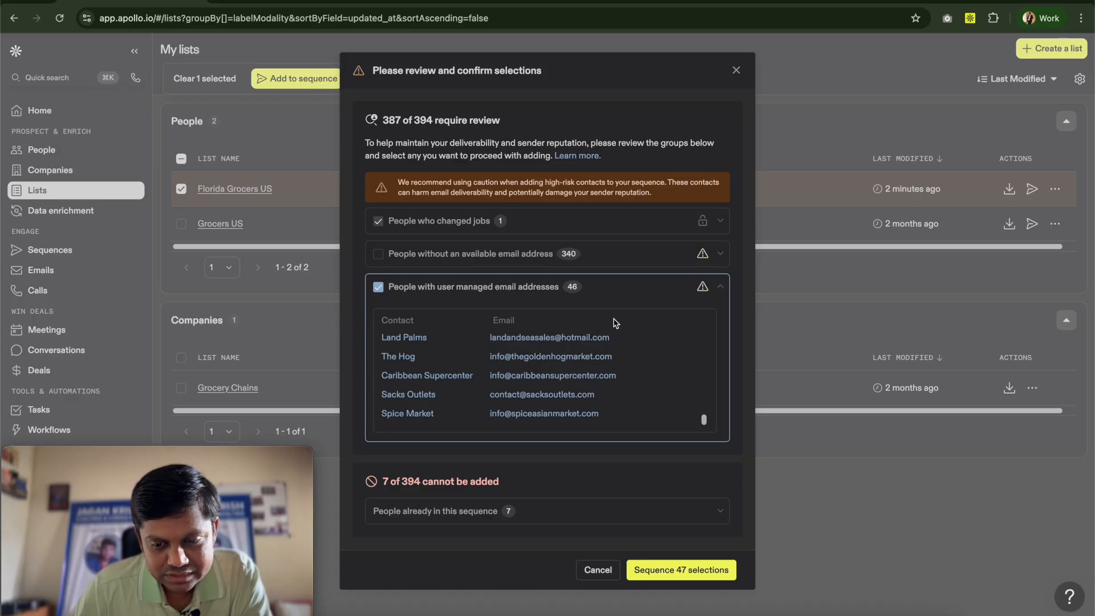
pyautogui.scroll(-1, 655, 377)
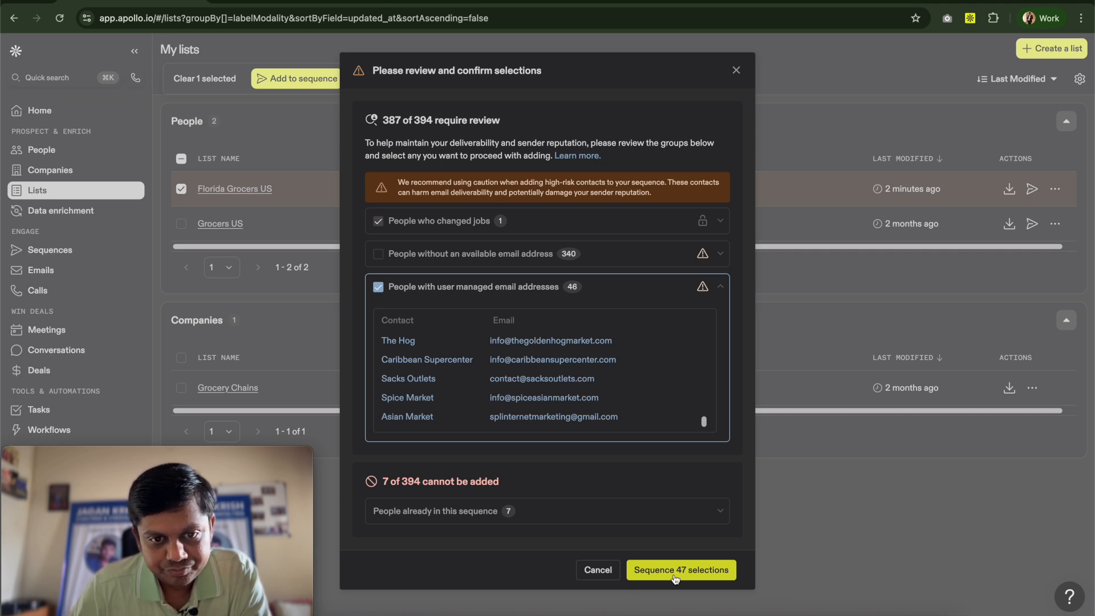
# - Confirm adding the selected contacts to the sequence and check the resulting notification
pyautogui.click(378, 223)
pyautogui.click(376, 223)
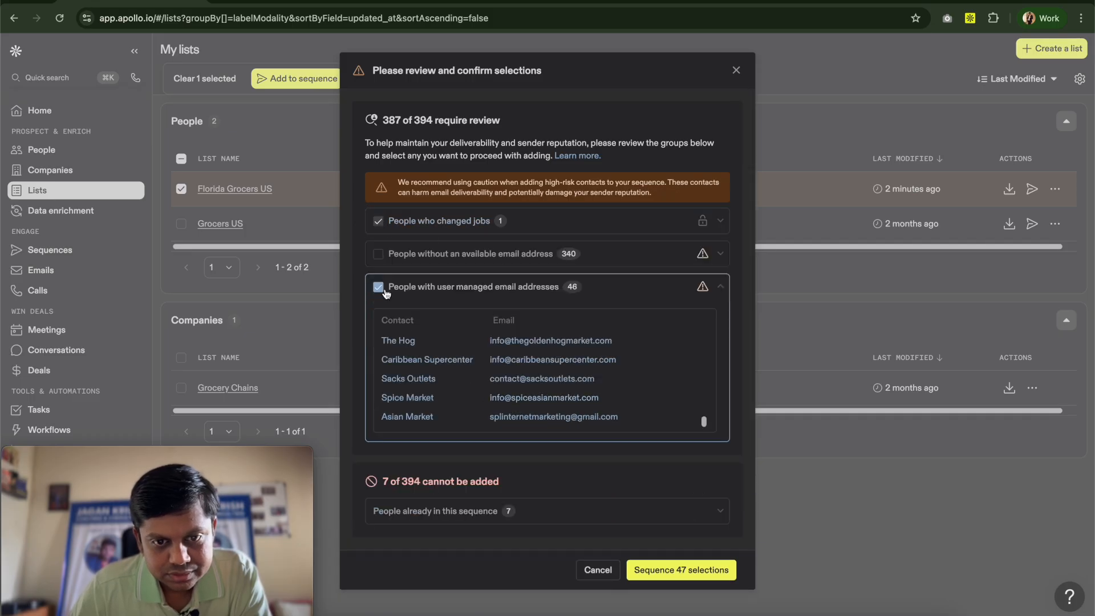
pyautogui.click(694, 579)
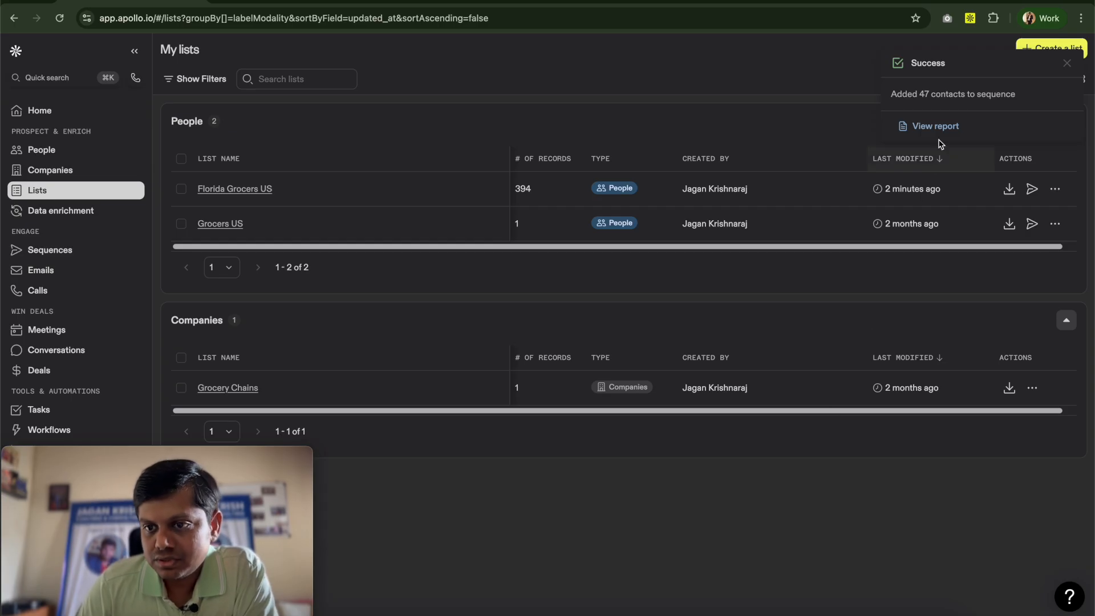
pyautogui.tripleClick(983, 96)
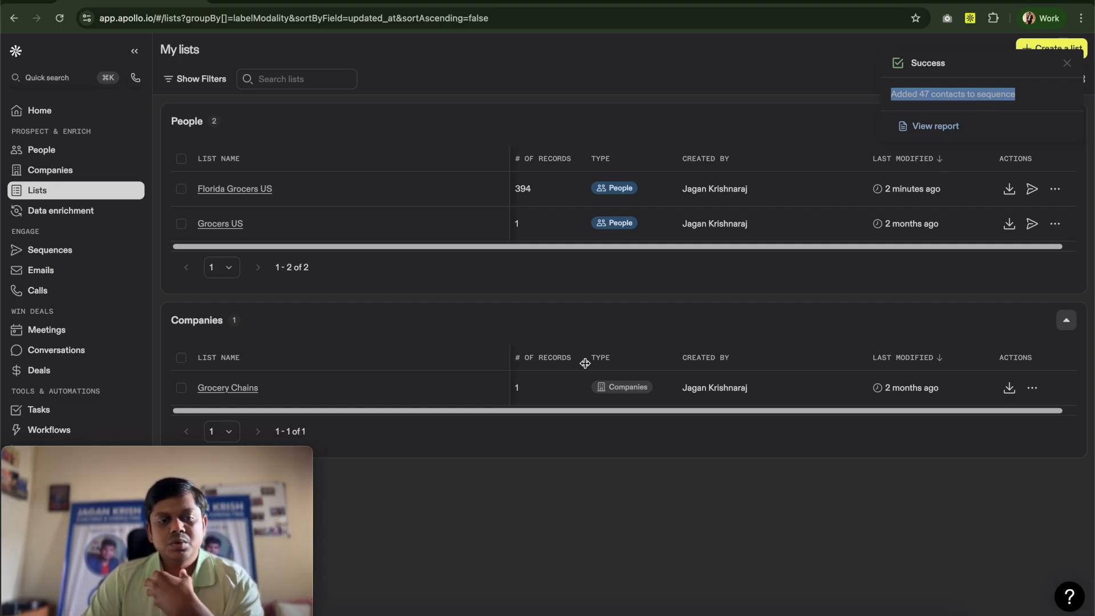
pyautogui.click(299, 458)
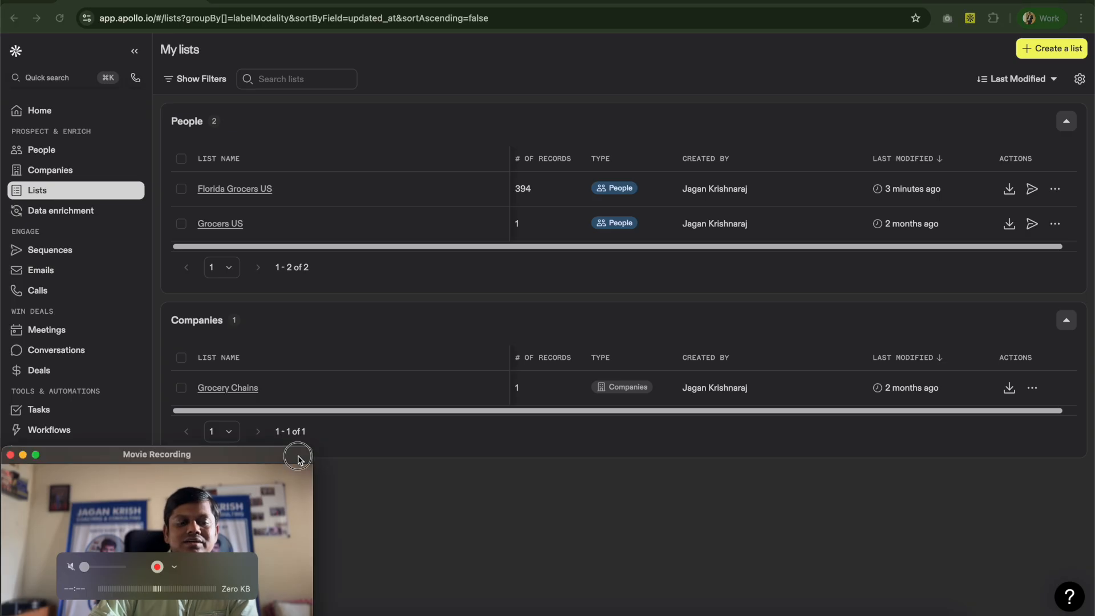
pyautogui.moveTo(313, 451); pyautogui.dragTo(925, 103)
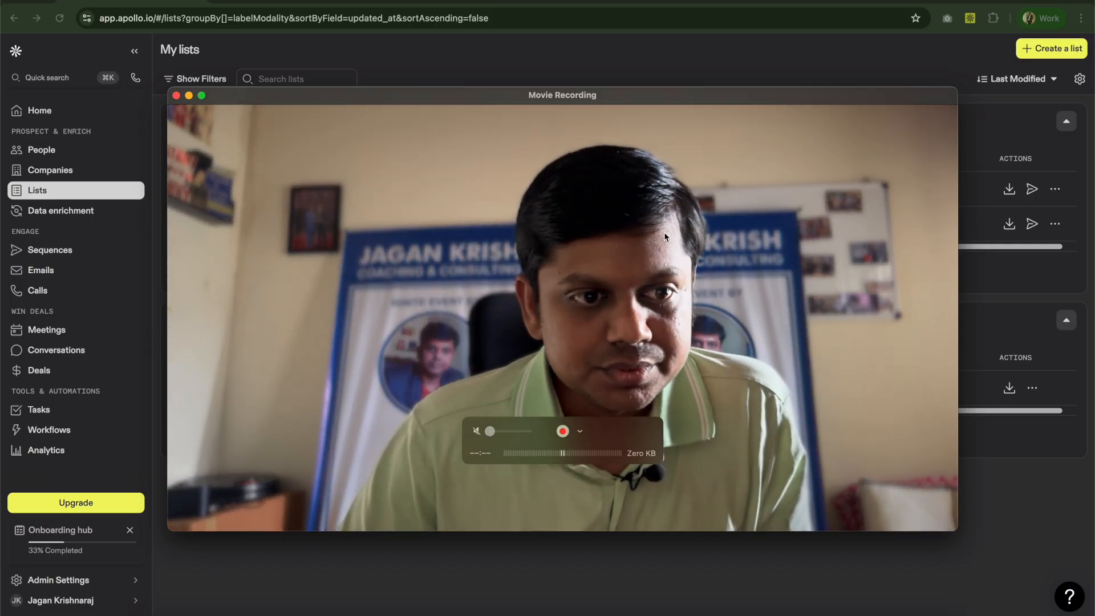
# - Open the active contacts of the "US Grocers 5 Email Sequence" from the sequences overview, moving the Movie Recording window out of the way
pyautogui.click(50, 251)
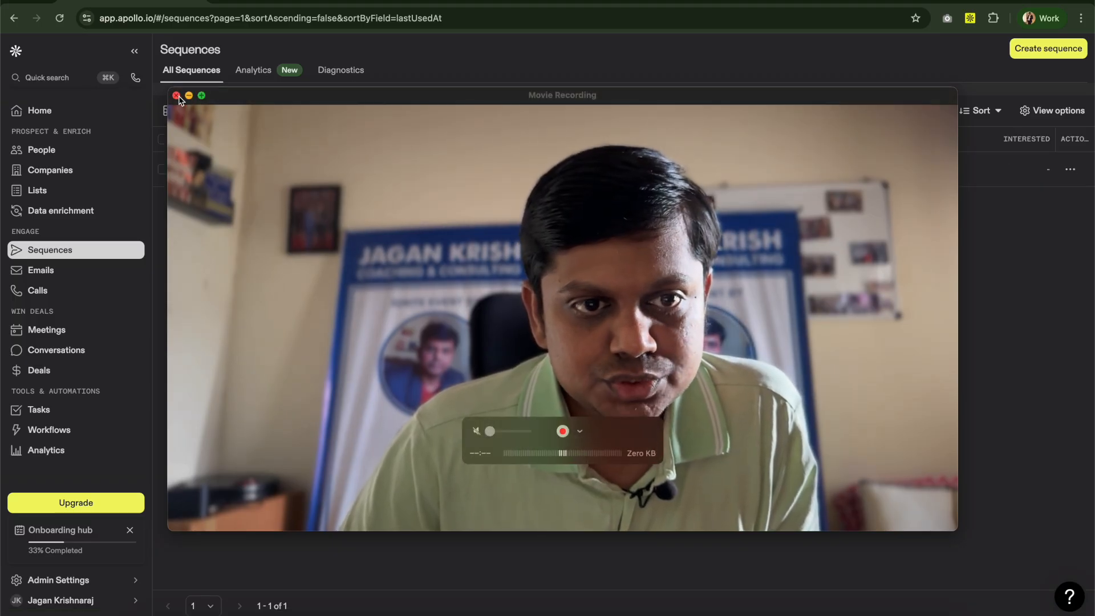
pyautogui.moveTo(169, 89); pyautogui.dragTo(527, 286)
pyautogui.moveTo(708, 295); pyautogui.dragTo(841, 367)
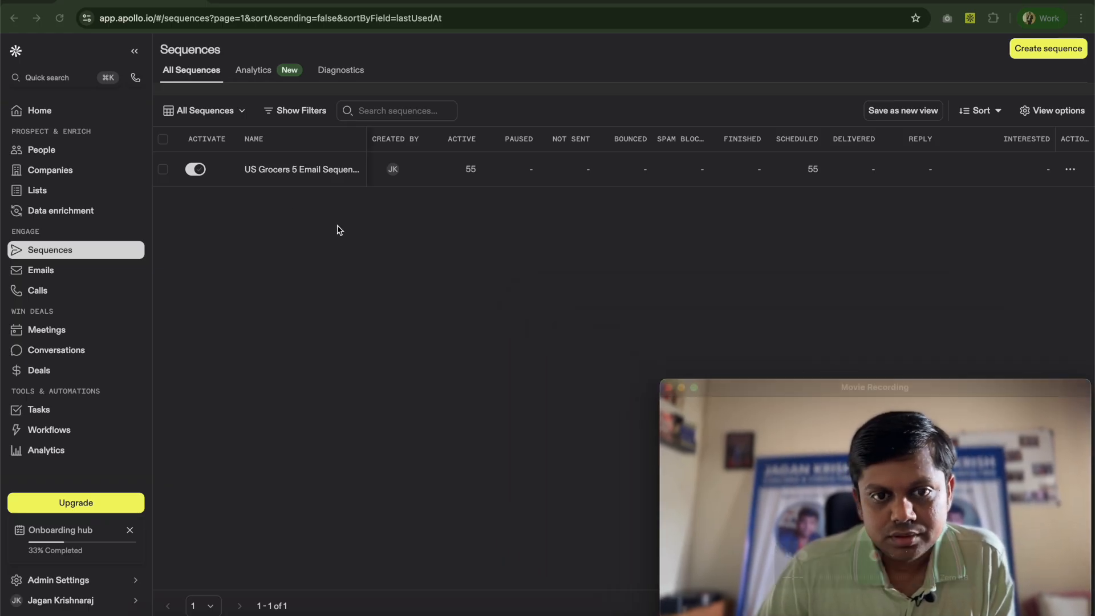
pyautogui.click(471, 170)
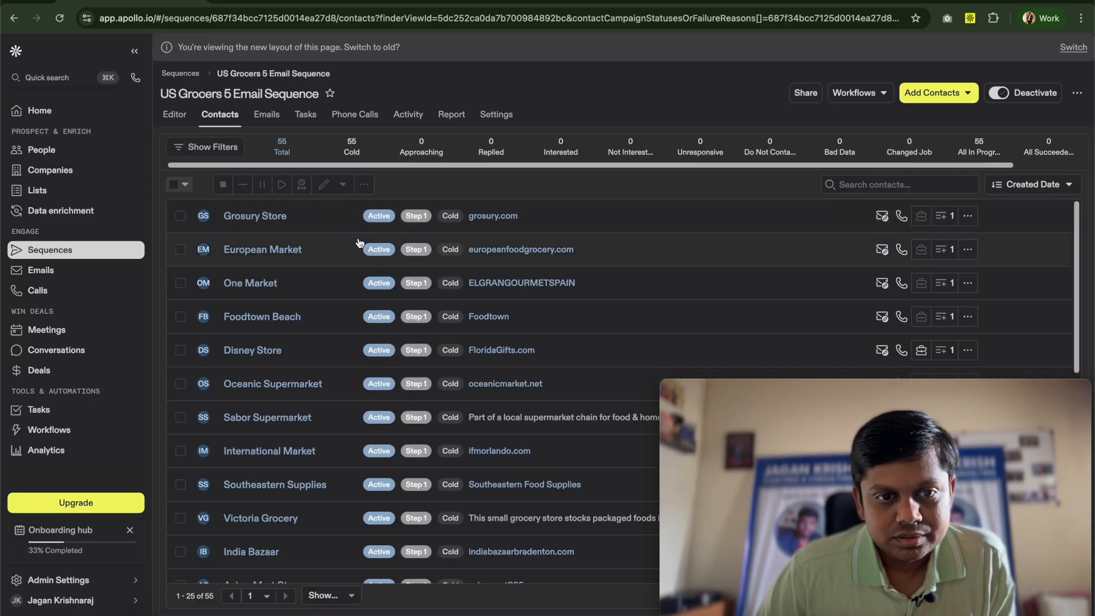
# - Examine the contacts enrolled in the sequence on the first page, including their status and current step, and return to the sequences overview
pyautogui.scroll(-5, 490, 233)
pyautogui.scroll(-3, 489, 232)
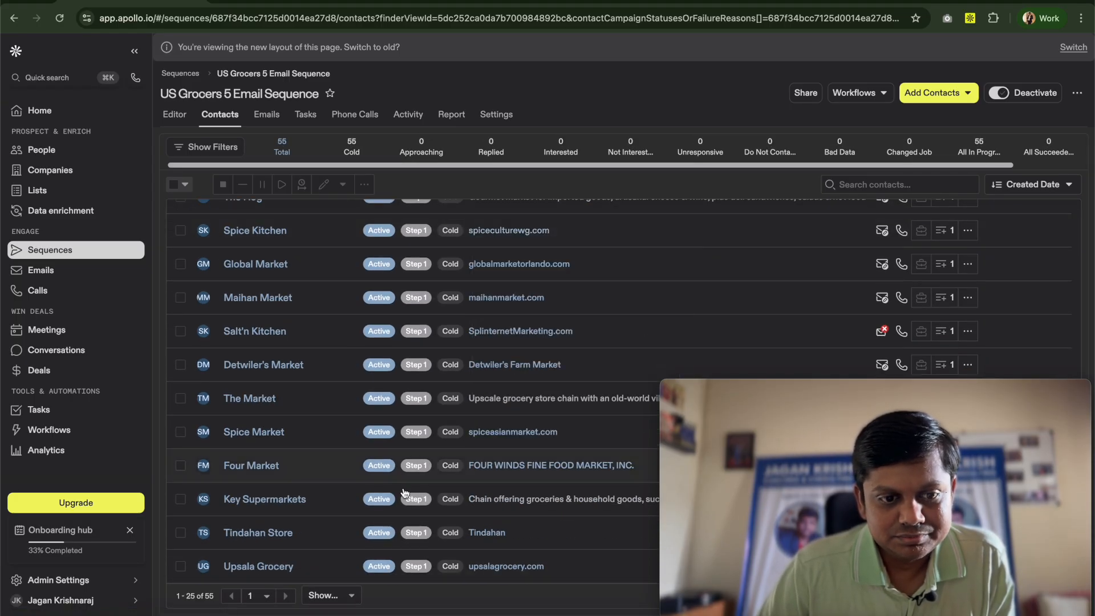
pyautogui.scroll(8, 327, 517)
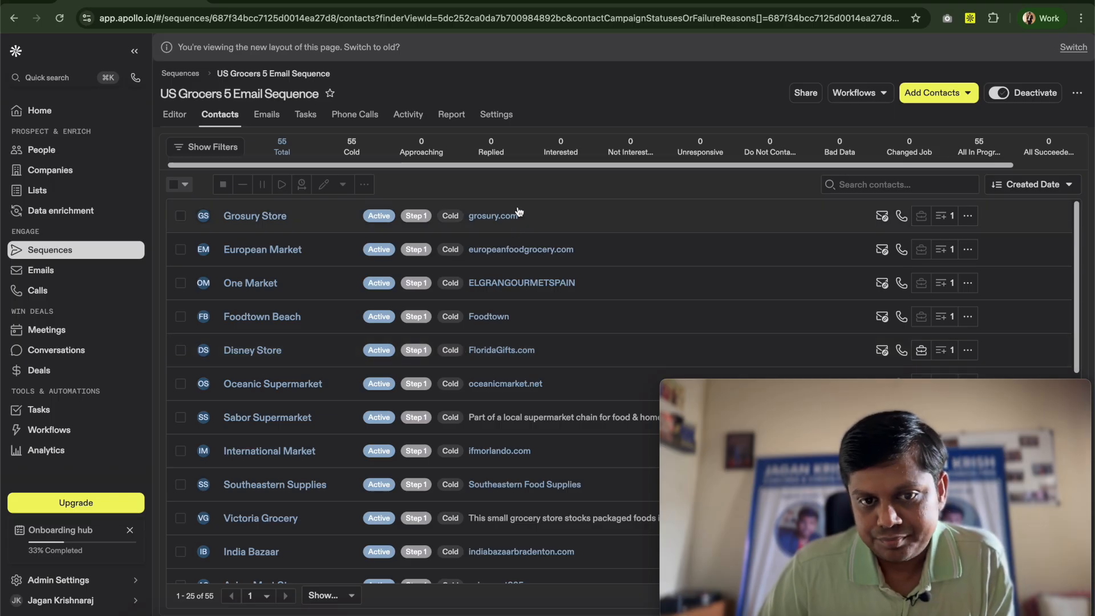
pyautogui.scroll(-5, 475, 415)
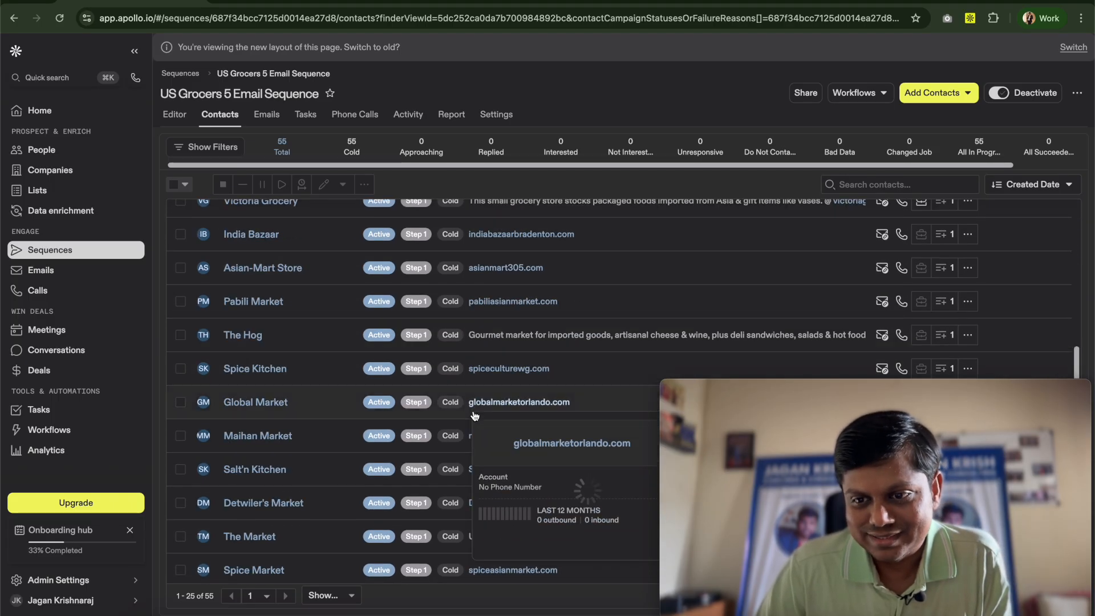
pyautogui.scroll(-3, 475, 414)
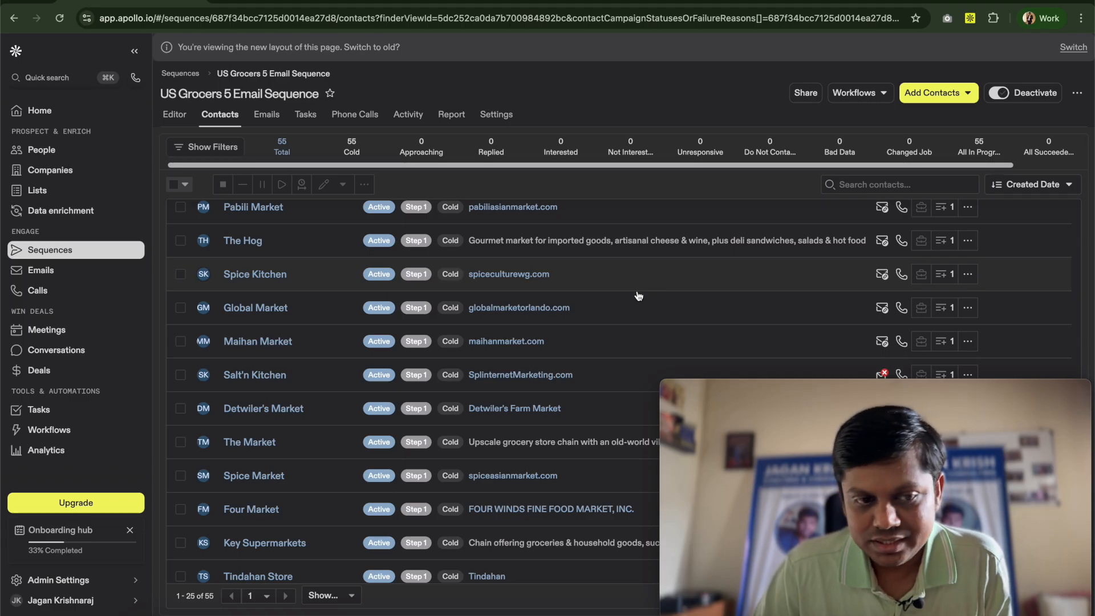
pyautogui.click(73, 248)
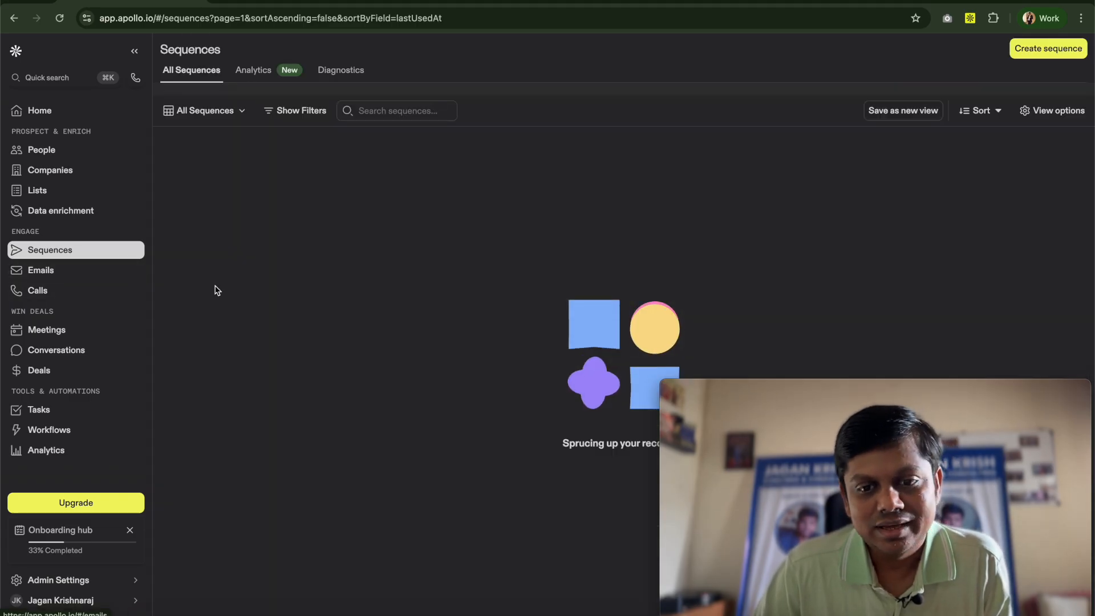